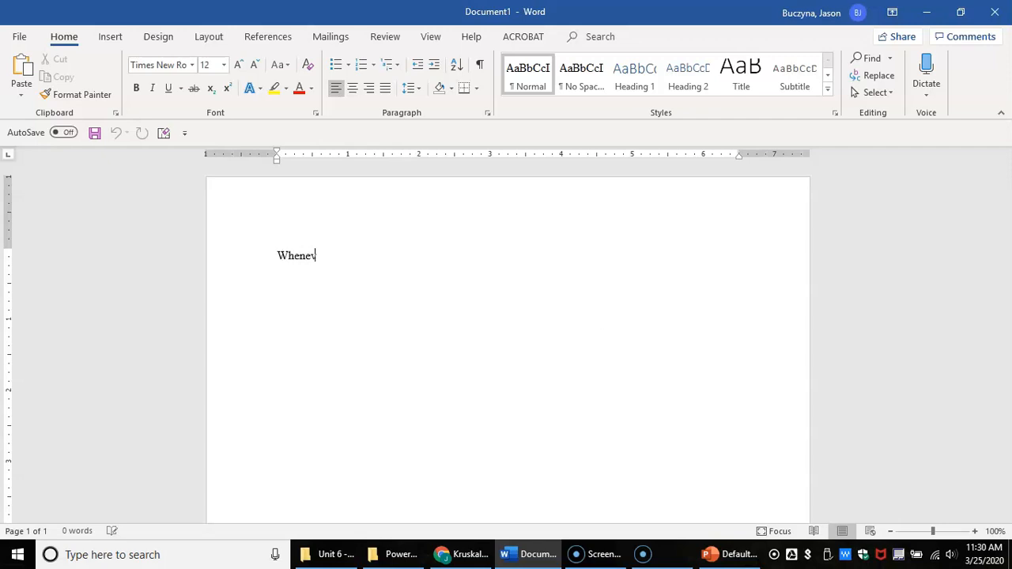
Complete the sentence "Whenever you want to write an equation like this" and end it with the inline equation F=ma.
{"action": "type", "text": "rite an"}
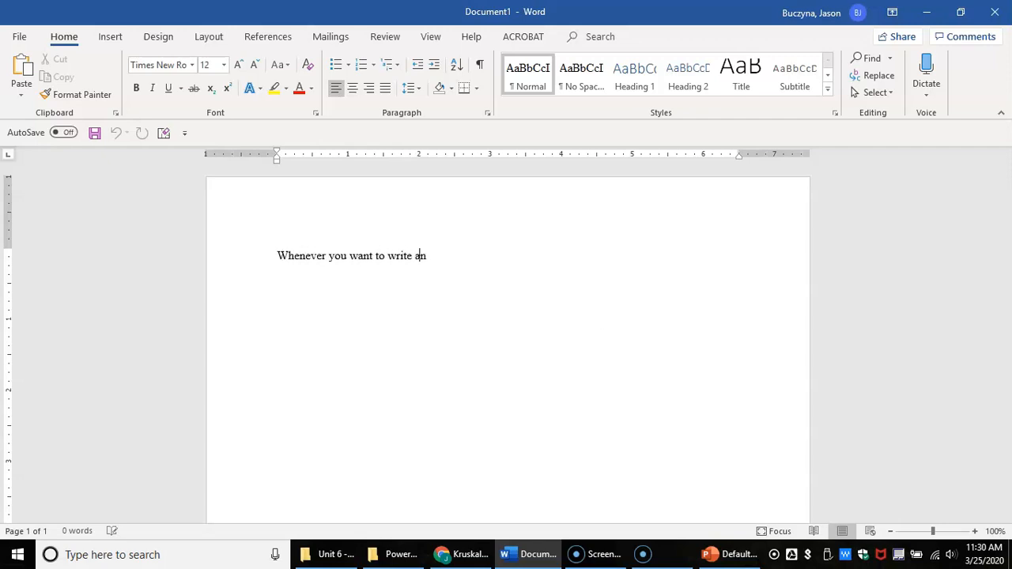
{"action": "type", "text": " equation like this"}
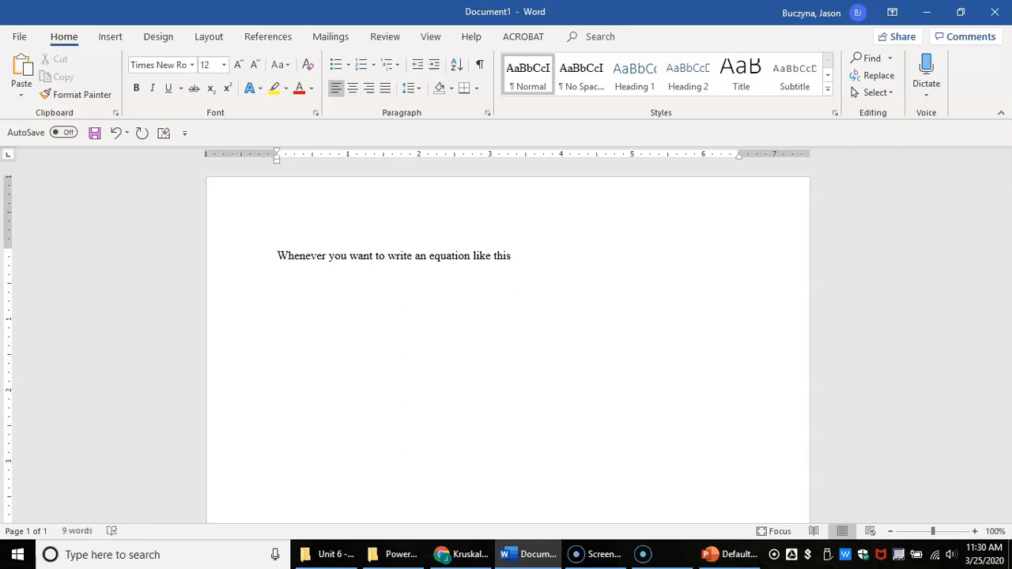
{"action": "key", "text": "alt+equal"}
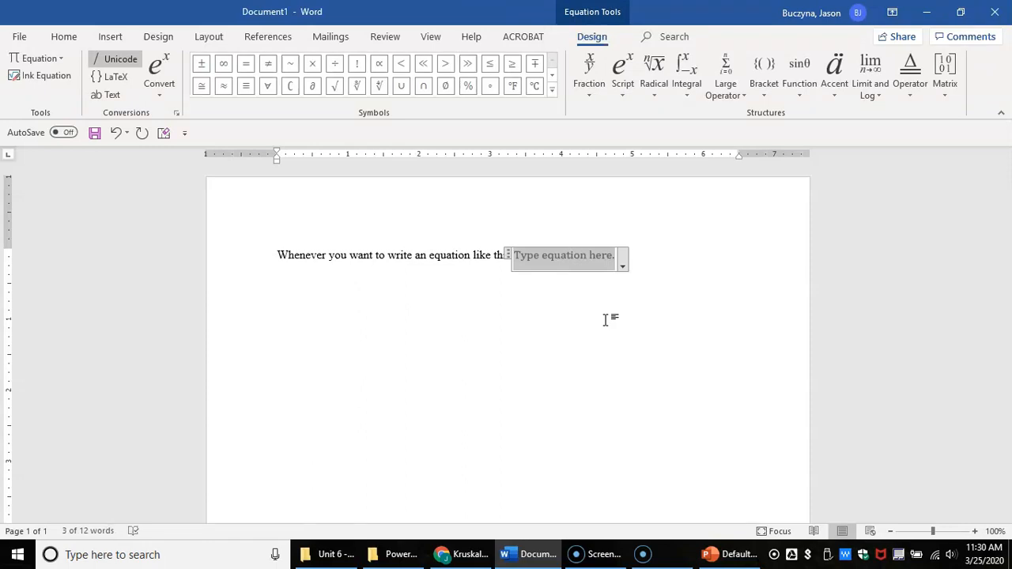
{"action": "type", "text": "F=ma"}
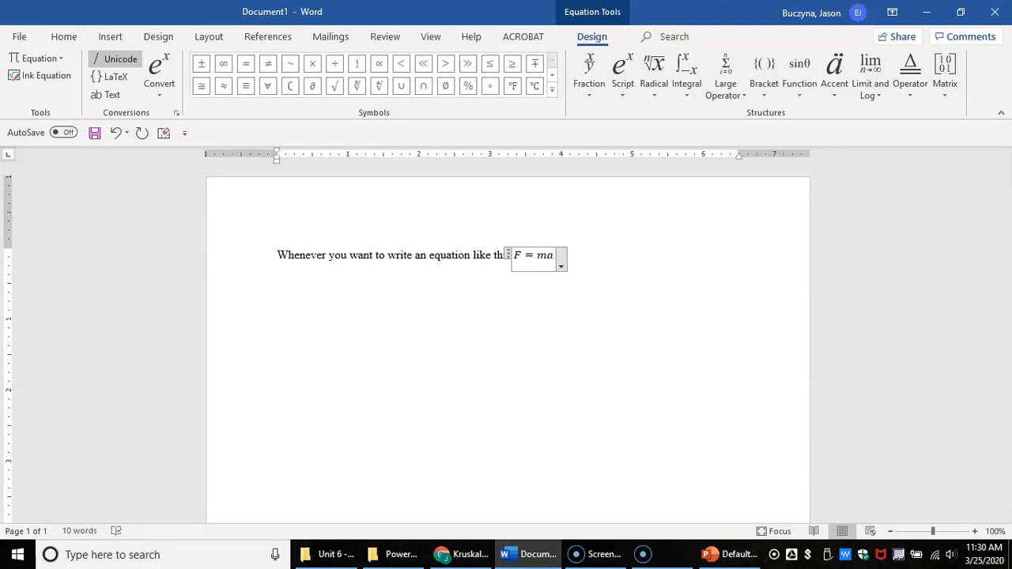
{"action": "left_click", "coordinate": [606, 319]}
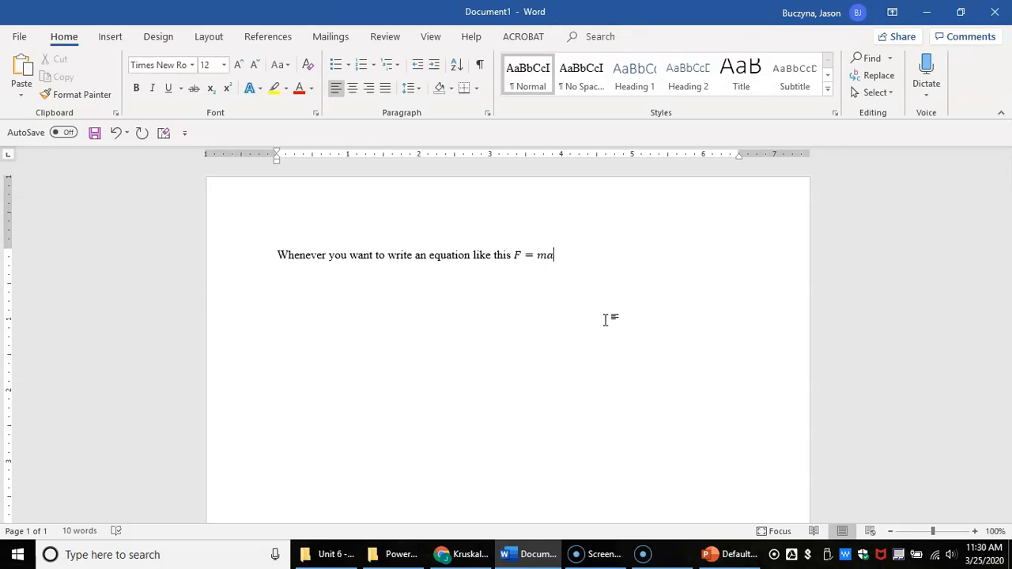
Continue the sentence with "or like this" and a second inline equation, y = mx + b.
{"action": "type", "text": "or like this"}
{"action": "key", "text": "alt+equal"}
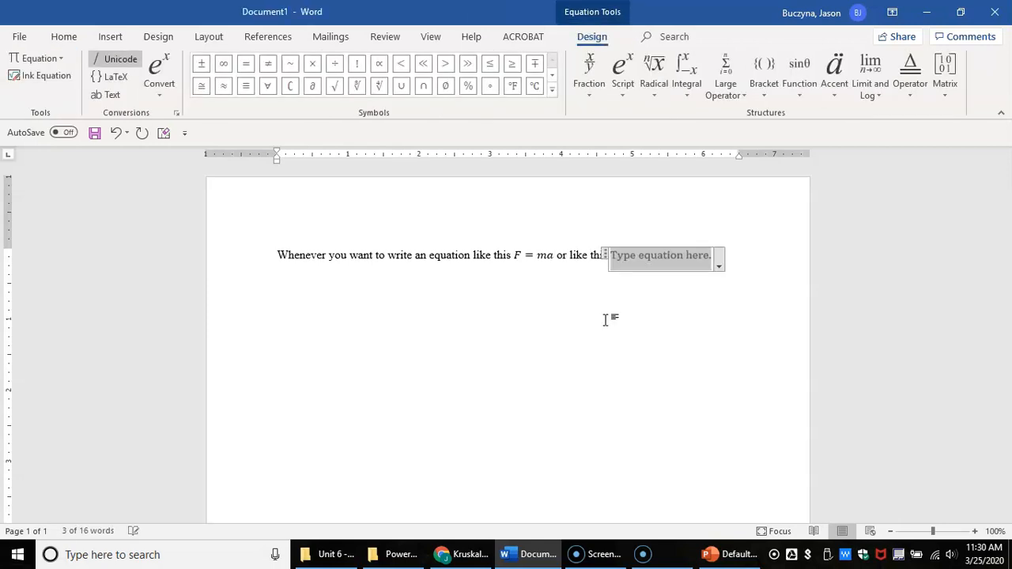
{"action": "type", "text": "y = m"}
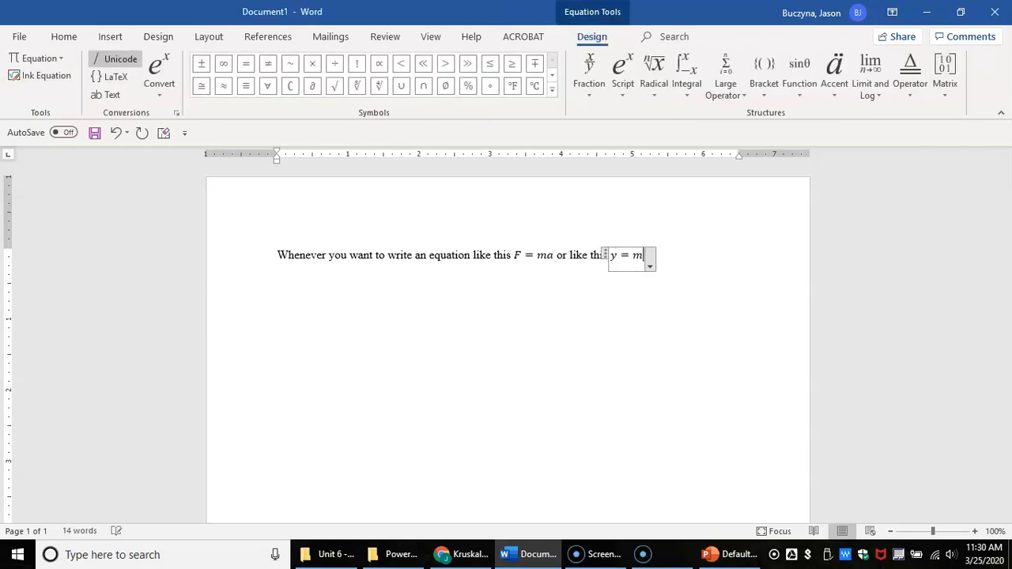
{"action": "type", "text": "x + b"}
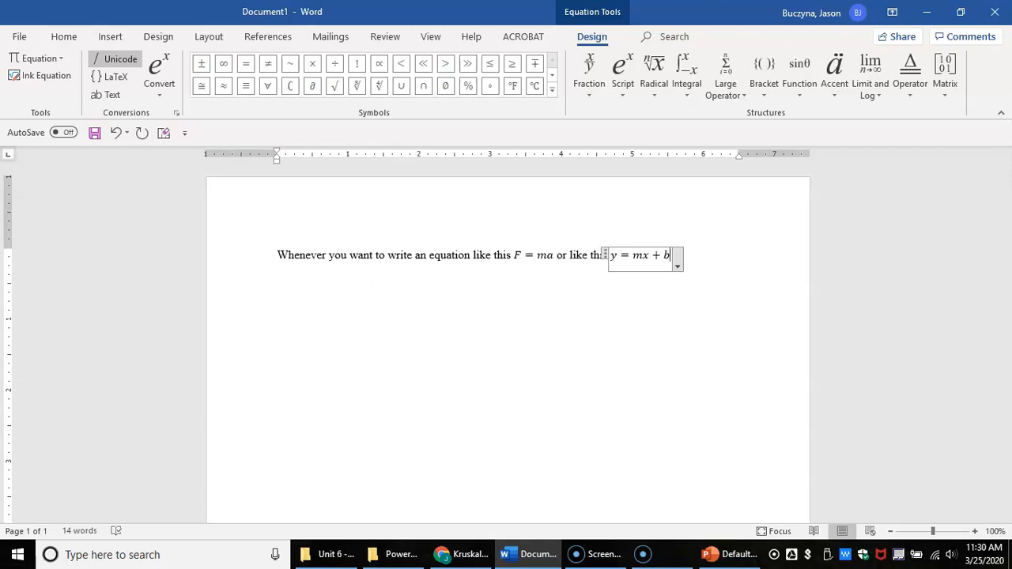
{"action": "left_click", "coordinate": [605, 319]}
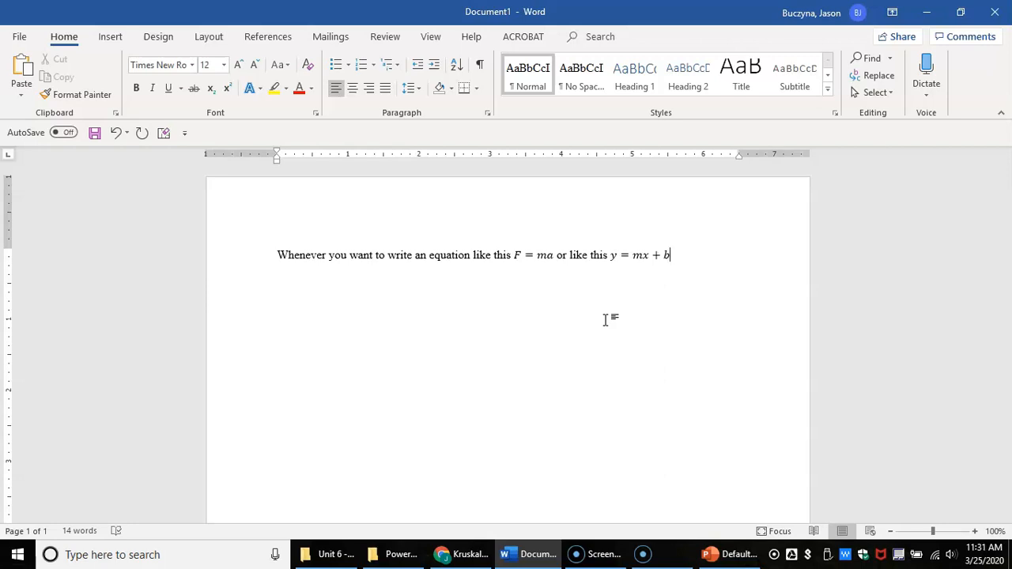
Clear the whole document and insert the equation E = mc^2 with the 2 formatted as an exponent.
{"action": "key", "text": "ctrl+a"}
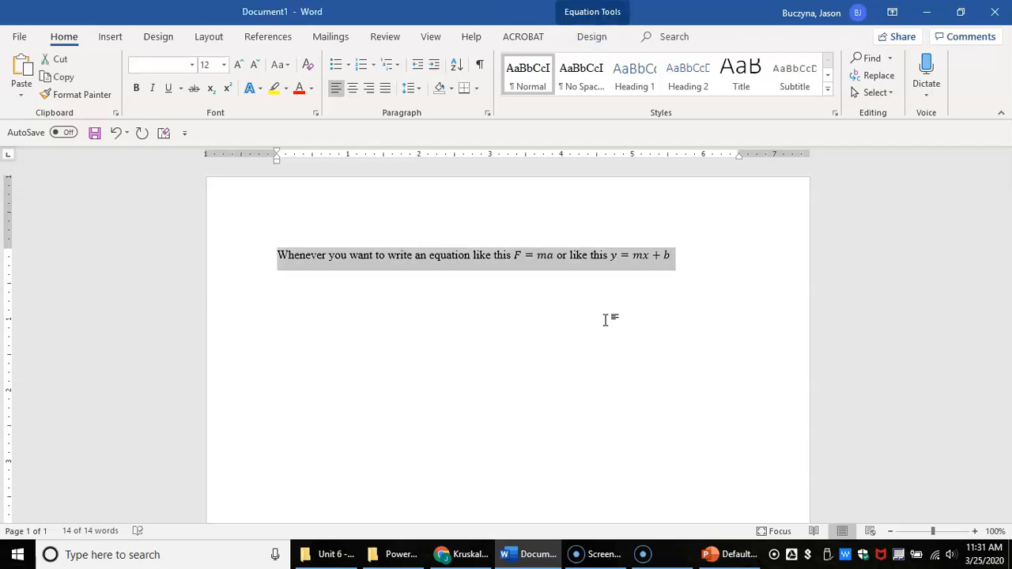
{"action": "key", "text": "Delete"}
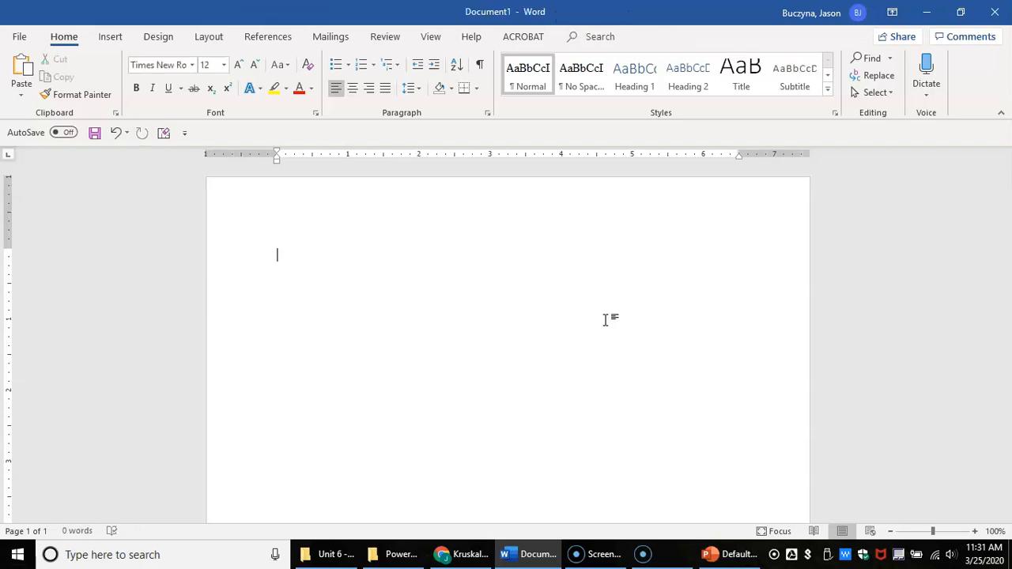
{"action": "key", "text": "alt+equal"}
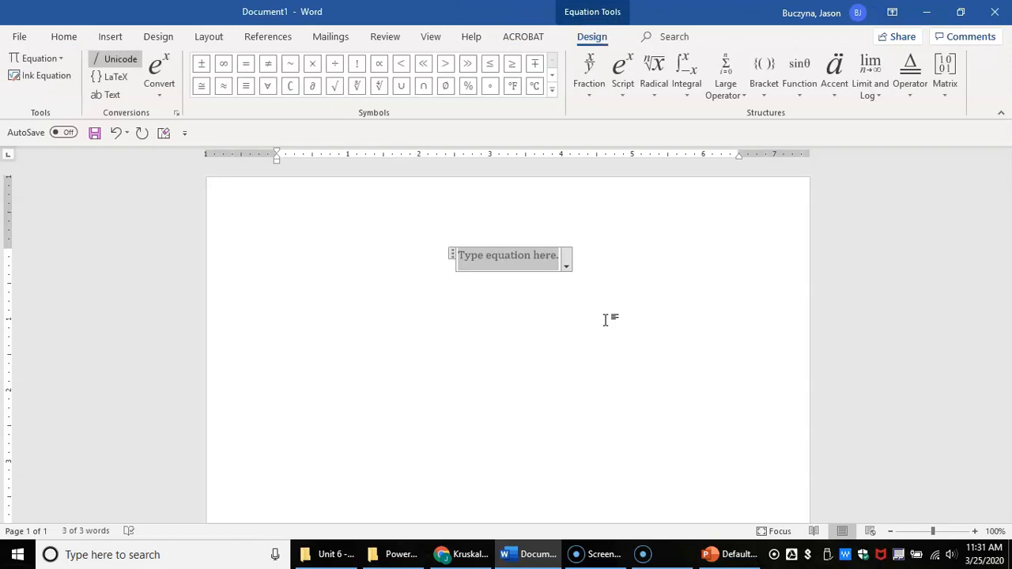
{"action": "type", "text": "E=mc"}
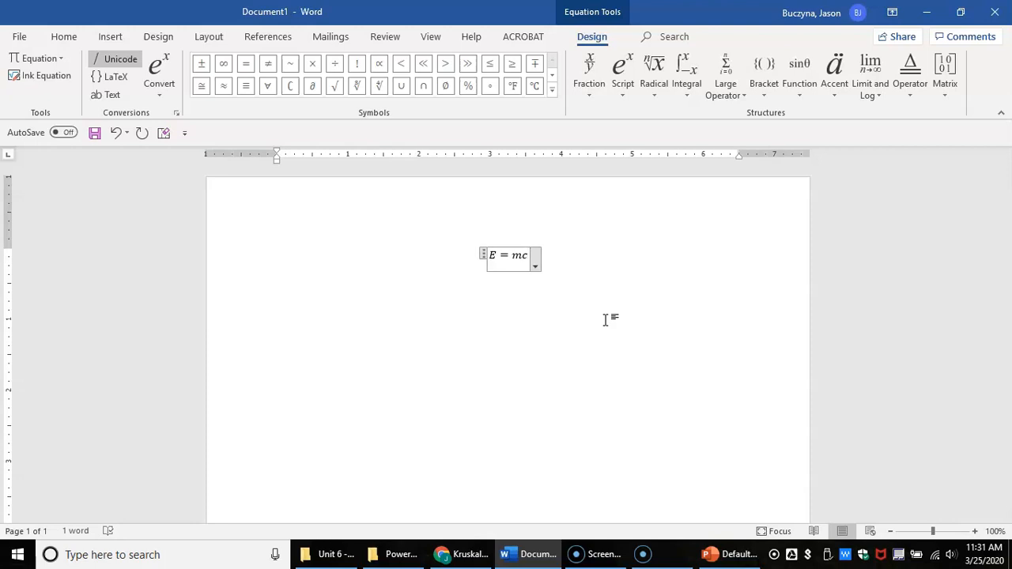
{"action": "type", "text": "^2"}
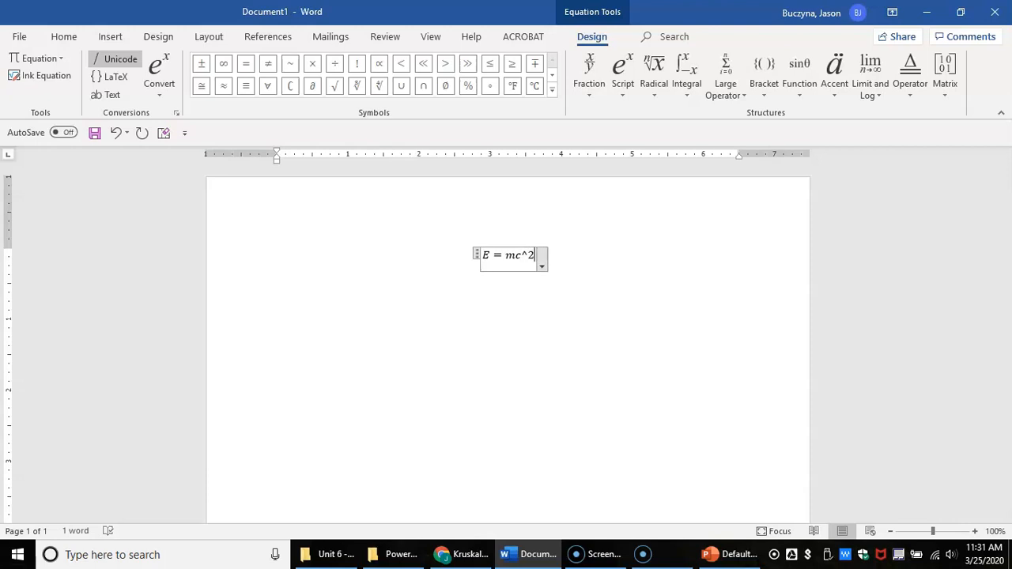
{"action": "key", "text": "space"}
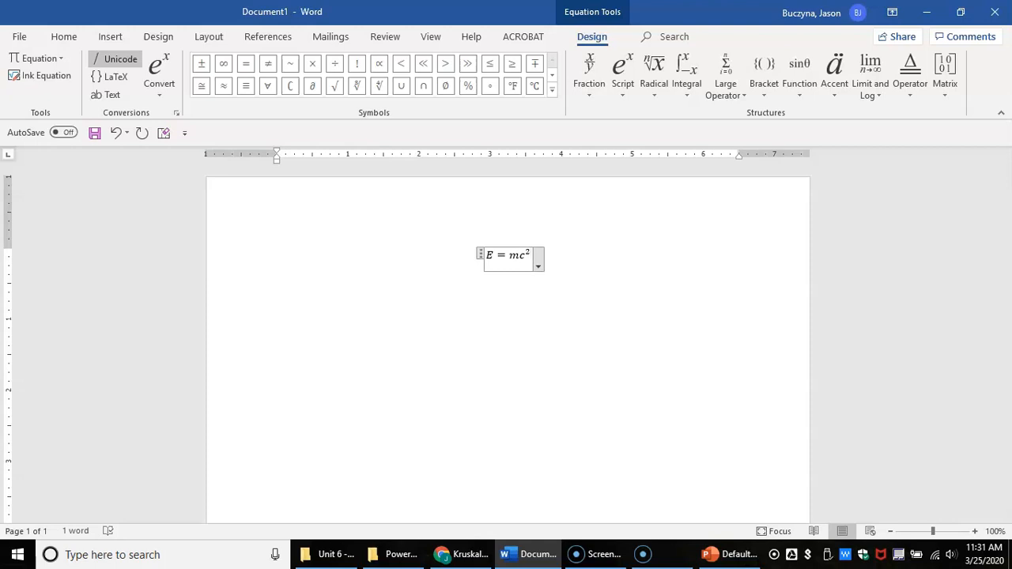
Insert a new equation on the line below E = mc^2 reading m = 2.0 kg.
{"action": "left_click", "coordinate": [316, 276]}
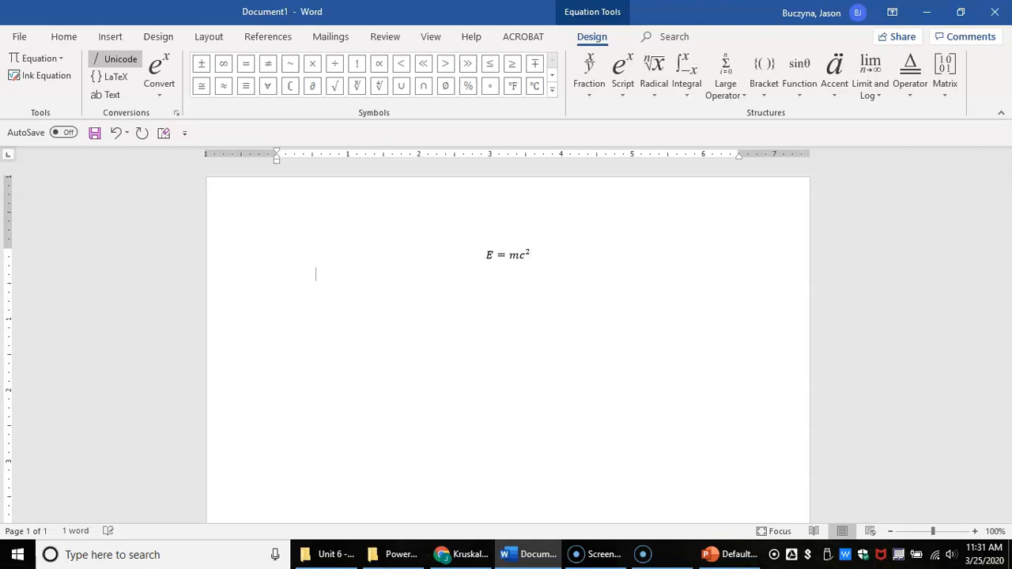
{"action": "key", "text": "alt+equal"}
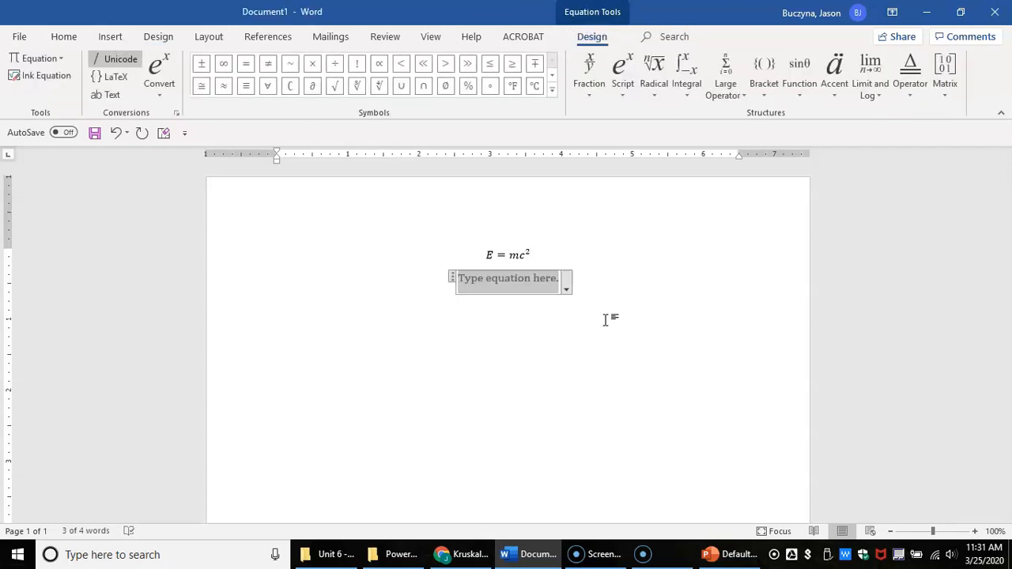
{"action": "type", "text": "m = "}
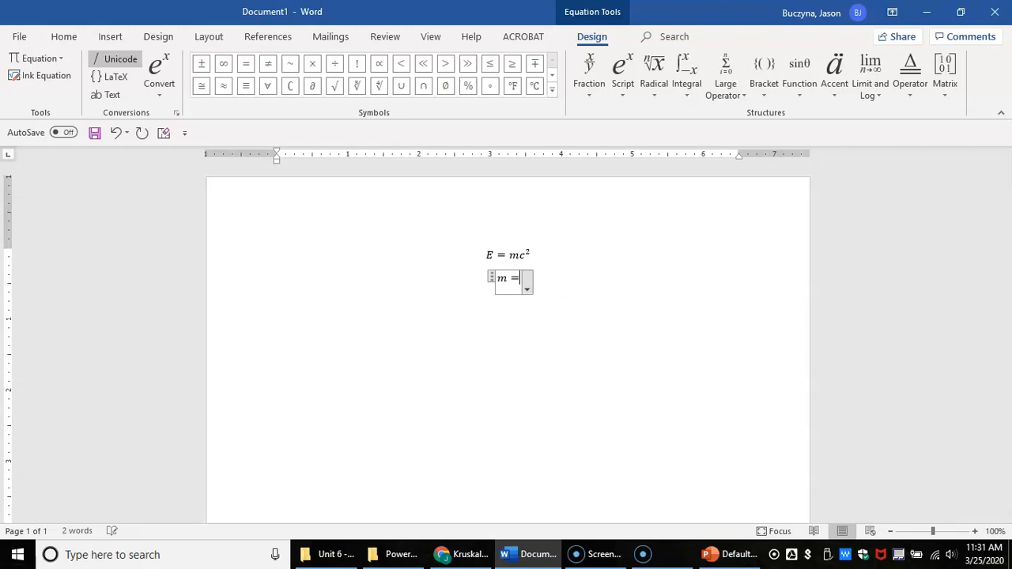
{"action": "type", "text": "2.0"}
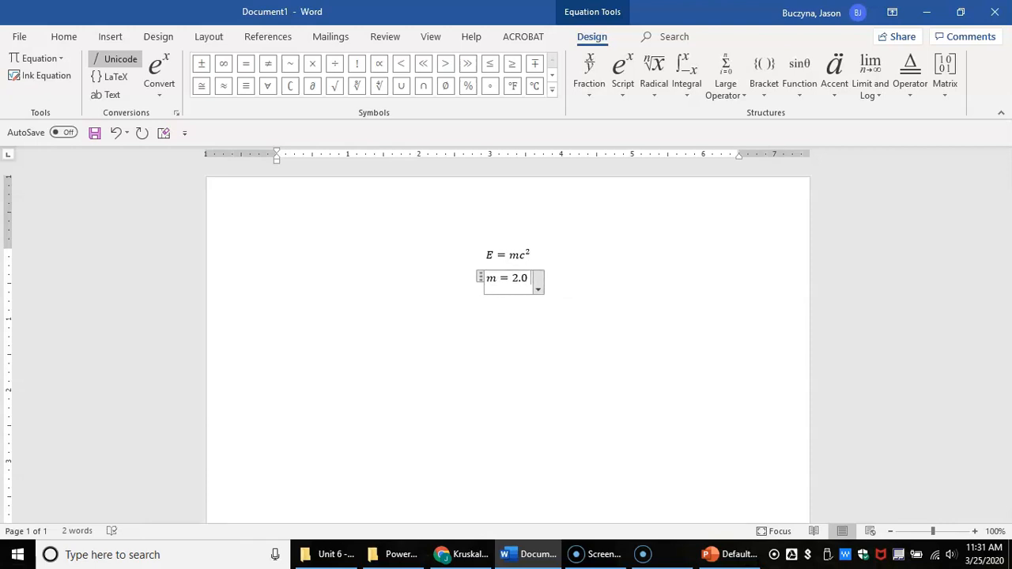
{"action": "type", "text": " kg"}
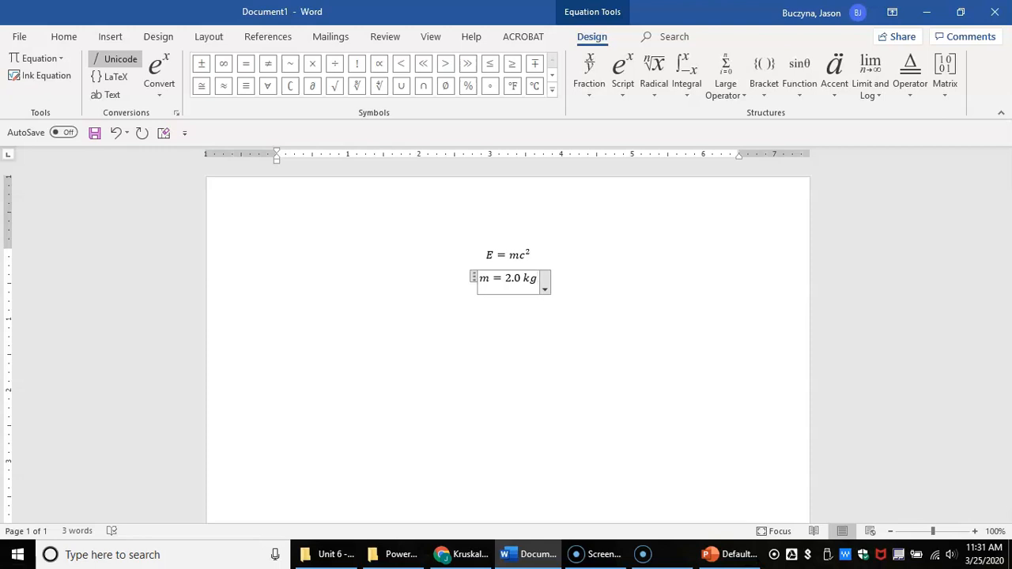
Replace the italic unit after 2.0 with upright kg, entered as quoted text inside the equation.
{"action": "key", "text": "BackSpace"}
{"action": "key", "text": "BackSpace"}
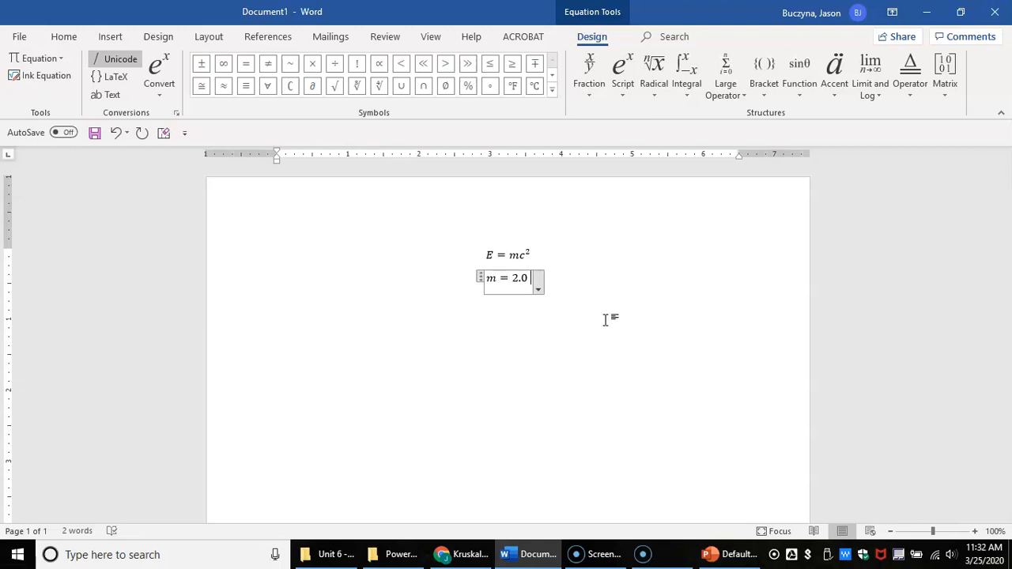
{"action": "type", "text": "kg"}
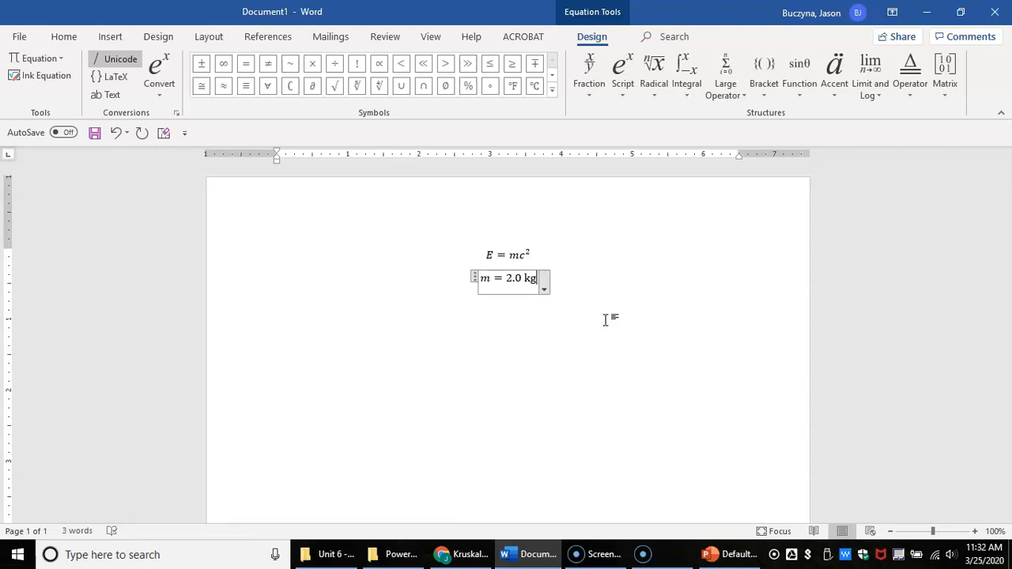
{"action": "key", "text": "BackSpace"}
{"action": "key", "text": "BackSpace"}
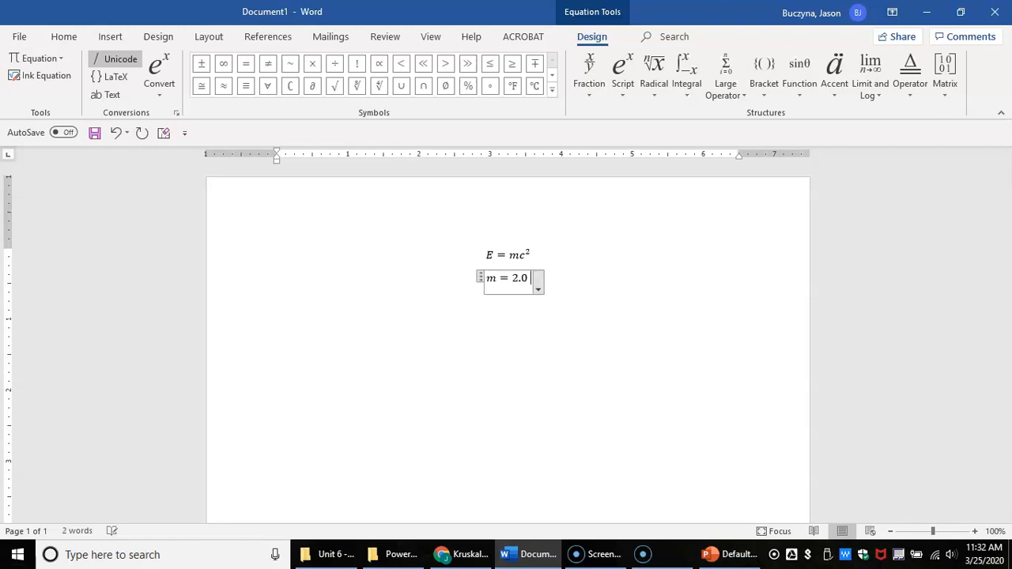
{"action": "type", "text": "\"kg\""}
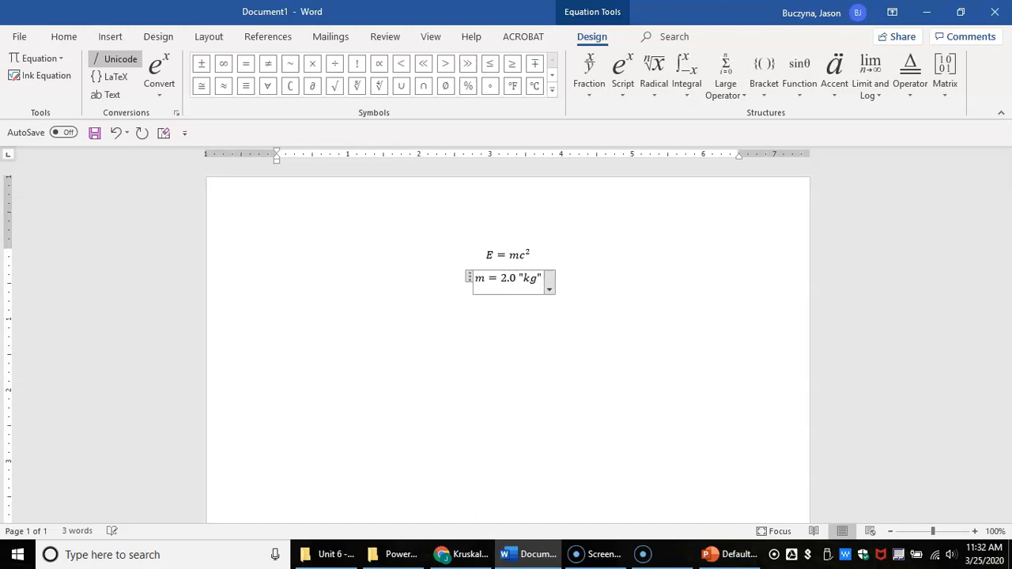
{"action": "key", "text": "space"}
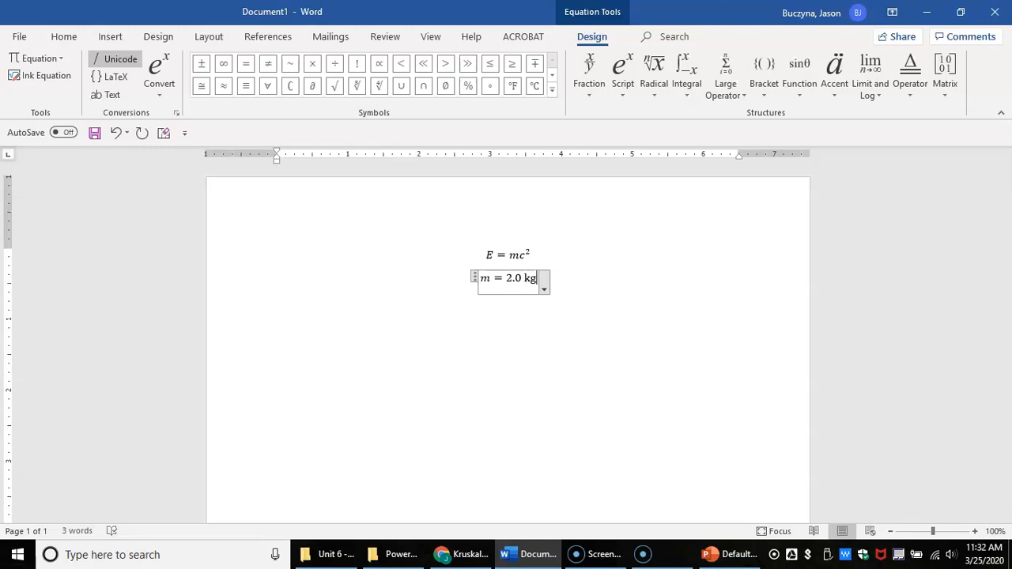
Add c = 3.00 to the second equation, spaced apart after the mass value.
{"action": "type", "text": "c "}
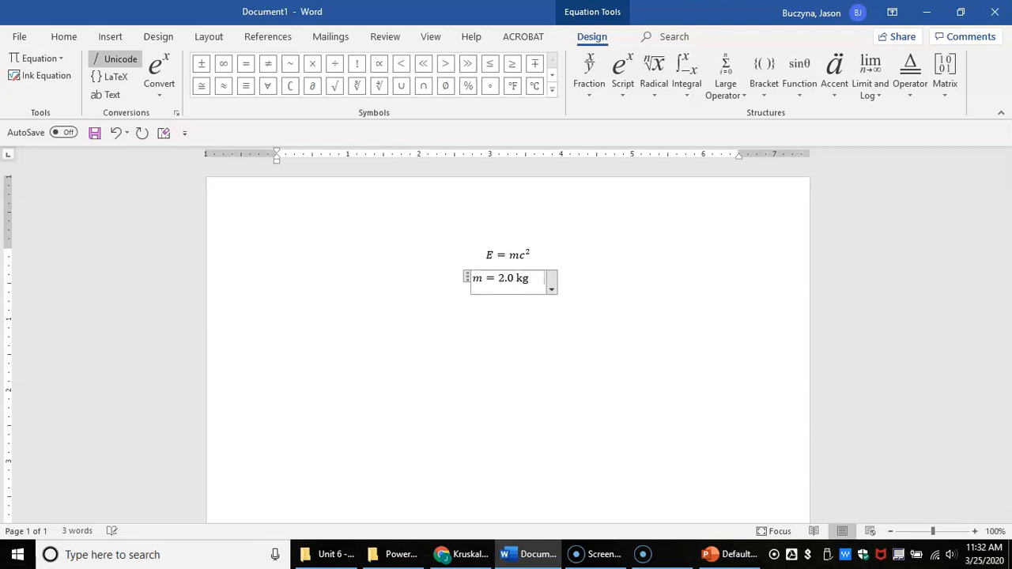
{"action": "type", "text": "= "}
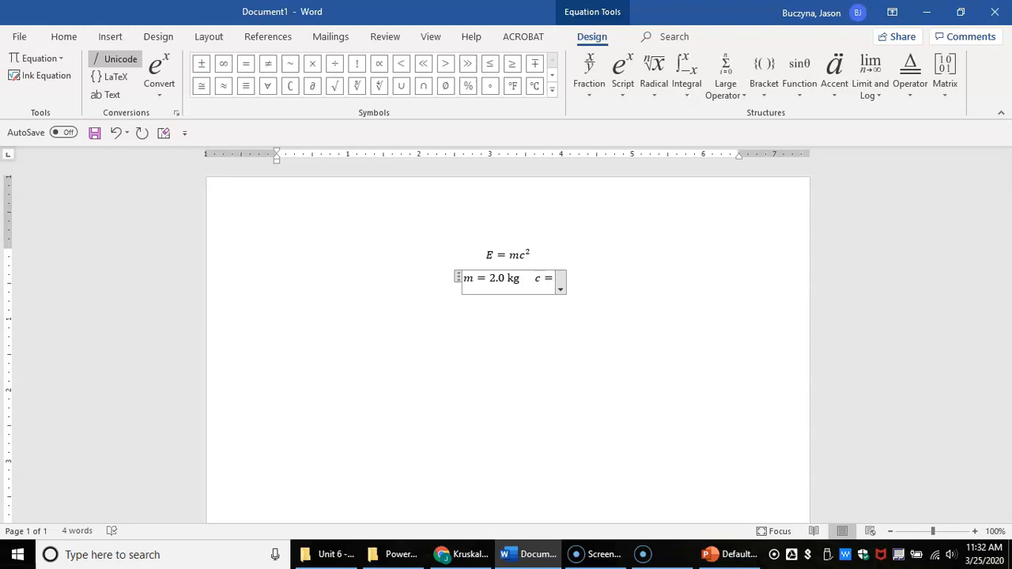
{"action": "type", "text": "3.00 "}
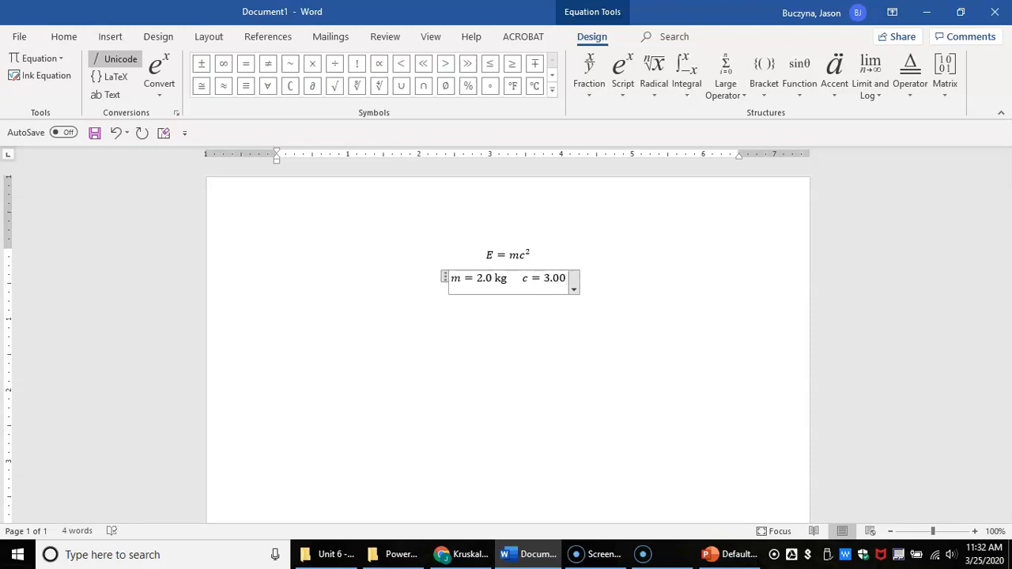
{"action": "type", "text": "*"}
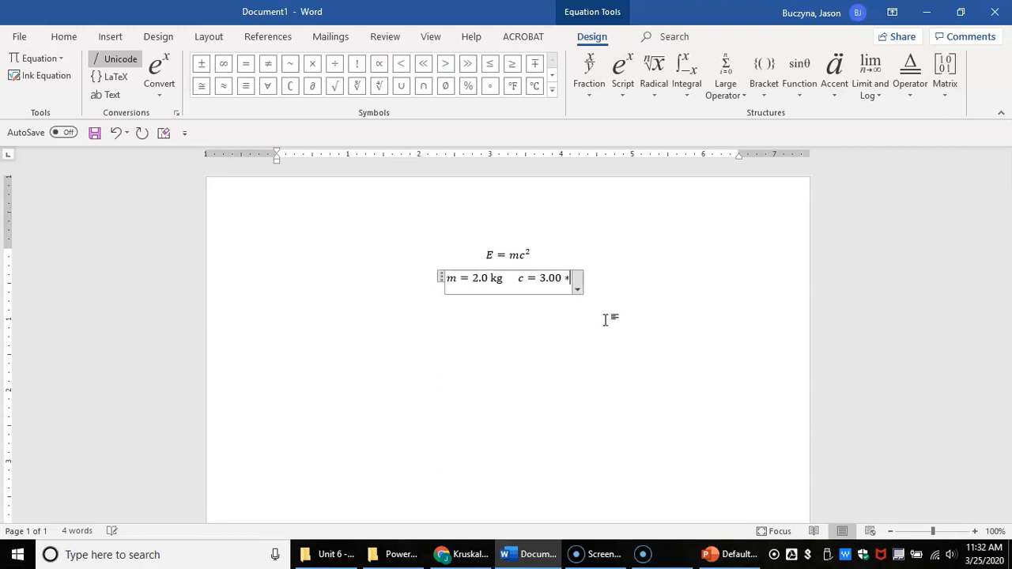
{"action": "key", "text": "BackSpace"}
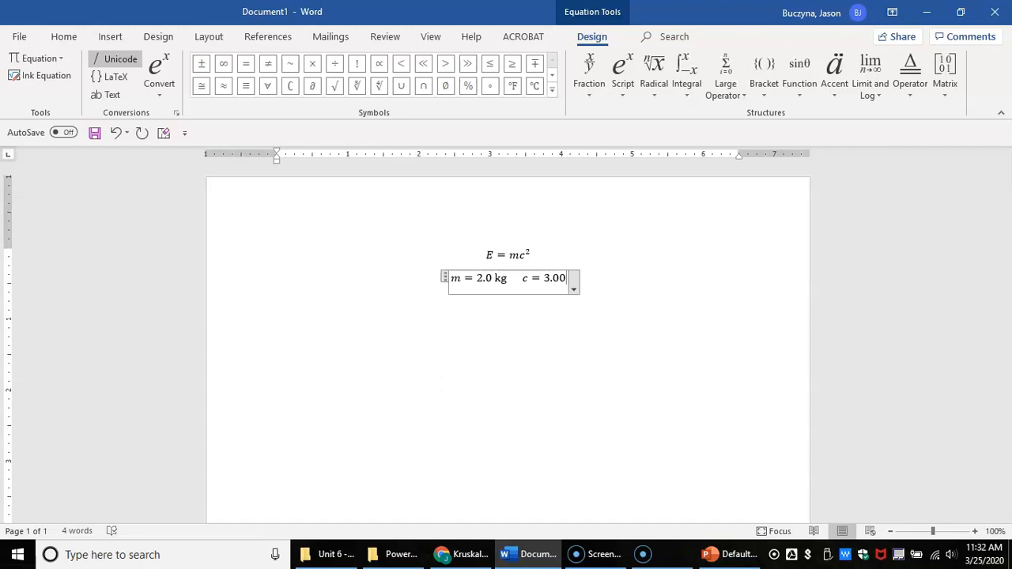
{"action": "type", "text": "\\"}
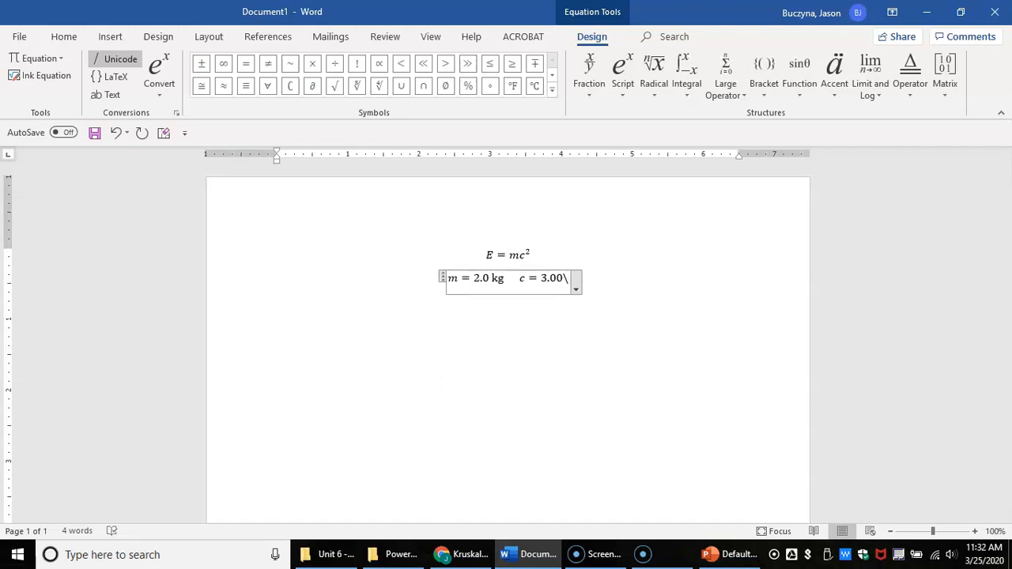
{"action": "key", "text": "BackSpace"}
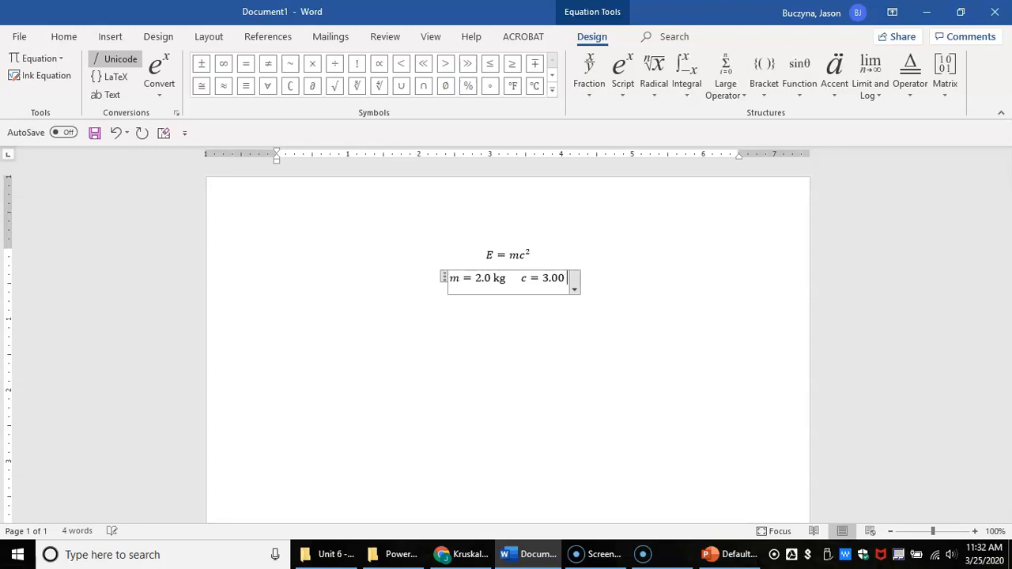
Extend the value of c with a centred multiplication dot (\cdot), 10^8 and the upright unit m/s.
{"action": "type", "text": "\\cdot"}
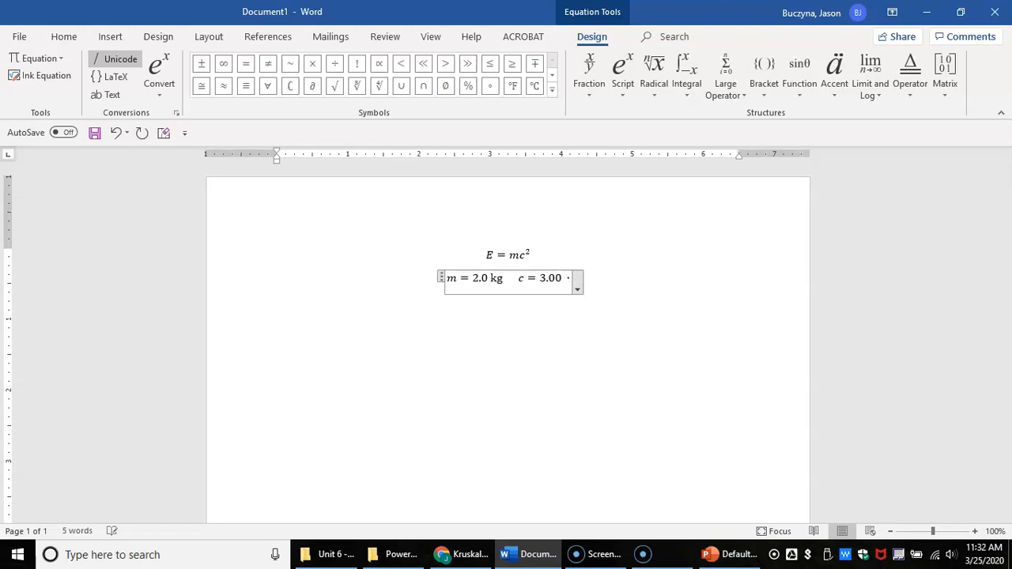
{"action": "key", "text": "Left"}
{"action": "key", "text": "BackSpace"}
{"action": "type", "text": "10^8"}
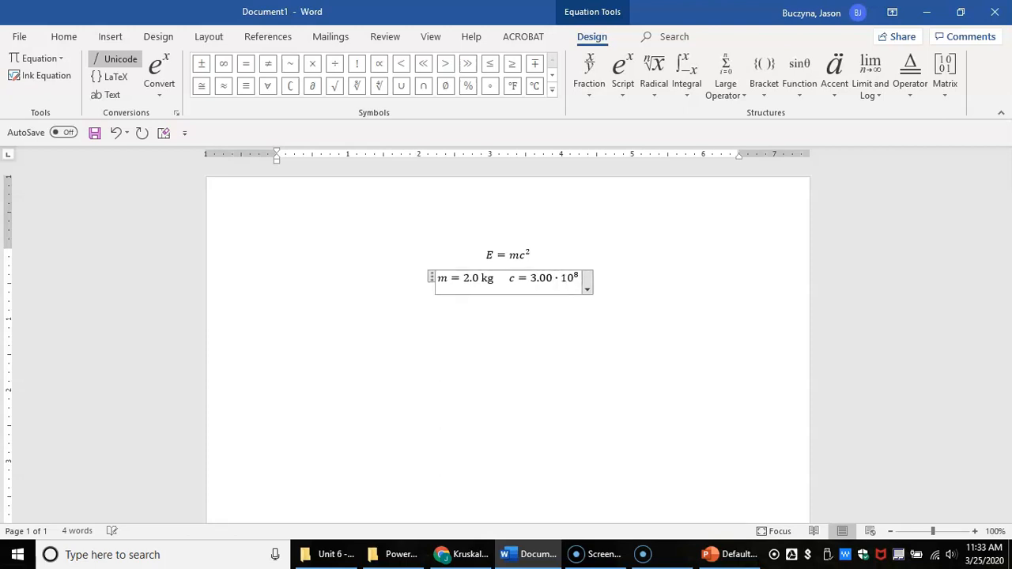
{"action": "key", "text": "Right"}
{"action": "key", "text": "Left"}
{"action": "key", "text": "Right"}
{"action": "type", "text": "m/s"}
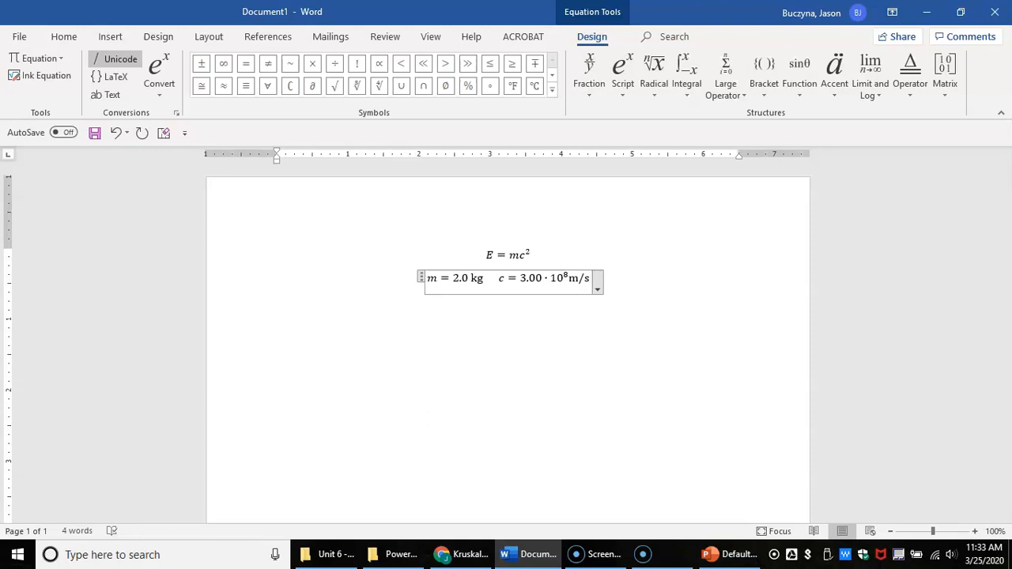
Try building the unit into a fraction, undo it, and re-enter upright m/s after 10^8 with a separating space.
{"action": "key", "text": "space"}
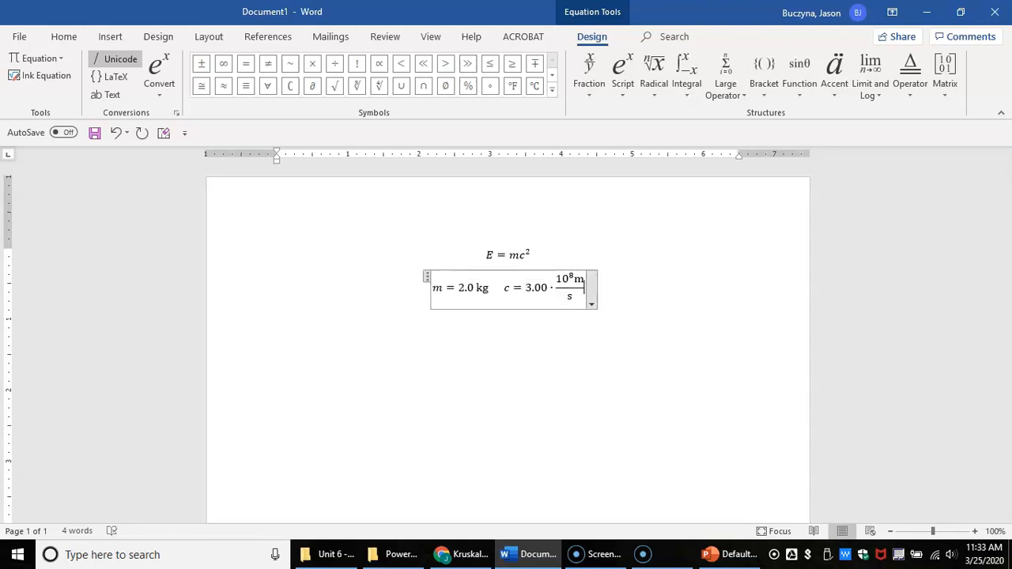
{"action": "key", "text": "ctrl+z"}
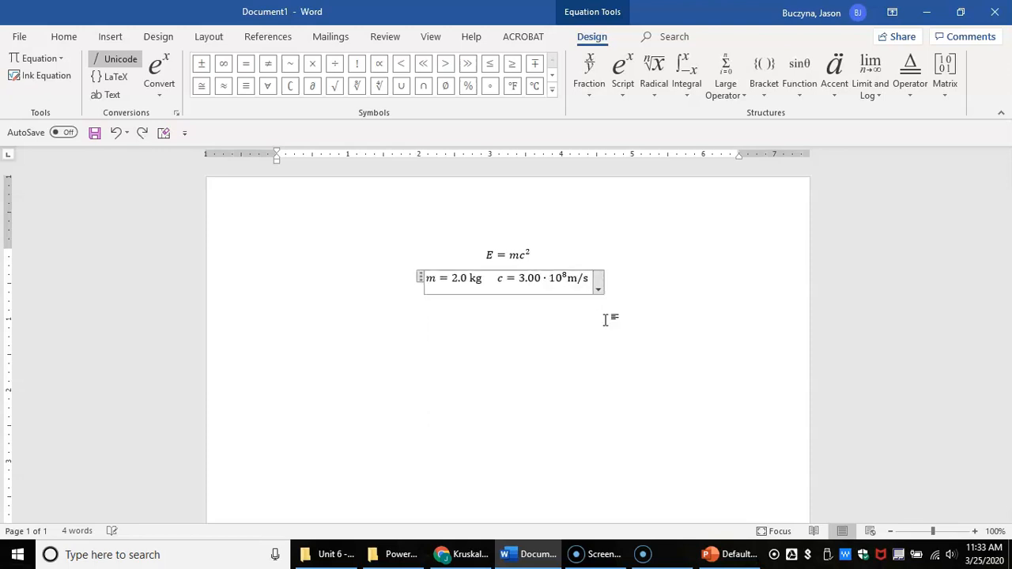
{"action": "key", "text": "ctrl+z"}
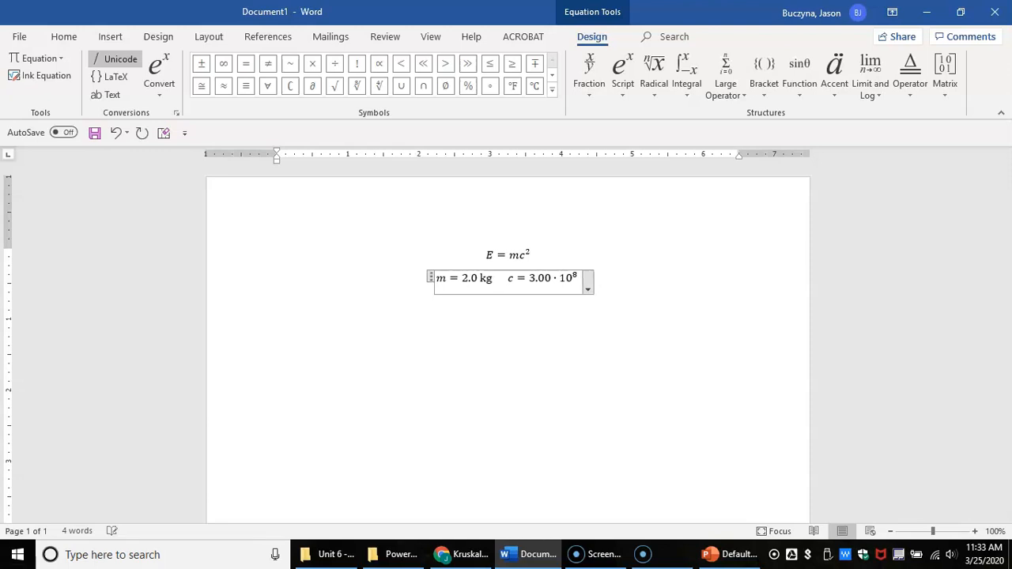
{"action": "type", "text": "m/s"}
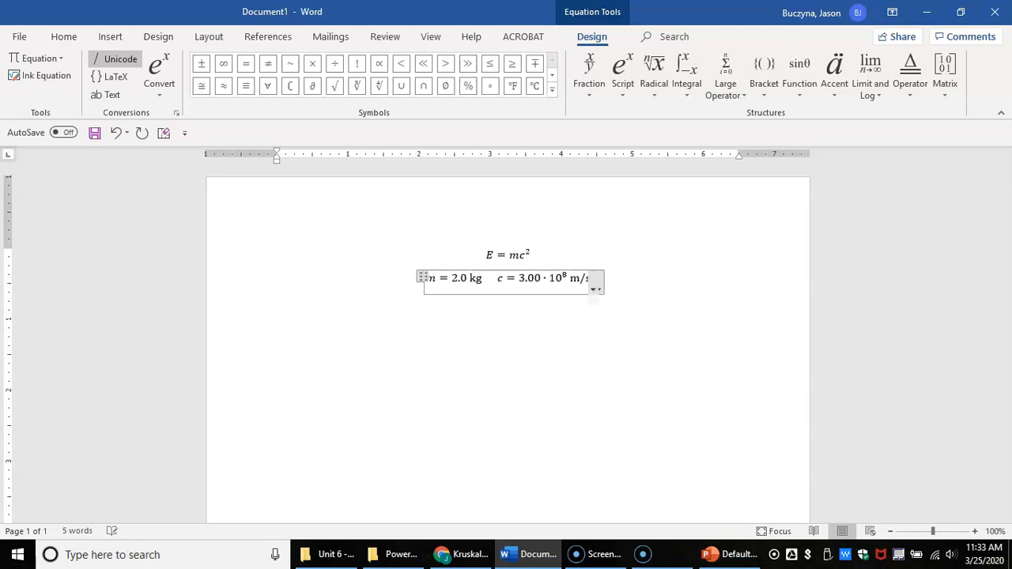
Replace everything after c = 3.00 with a times sign (\times), 10^8 and the upright unit m/s as a spaced stacked fraction.
{"action": "key", "text": "BackSpace"}
{"action": "key", "text": "BackSpace"}
{"action": "key", "text": "BackSpace"}
{"action": "key", "text": "BackSpace"}
{"action": "key", "text": "BackSpace"}
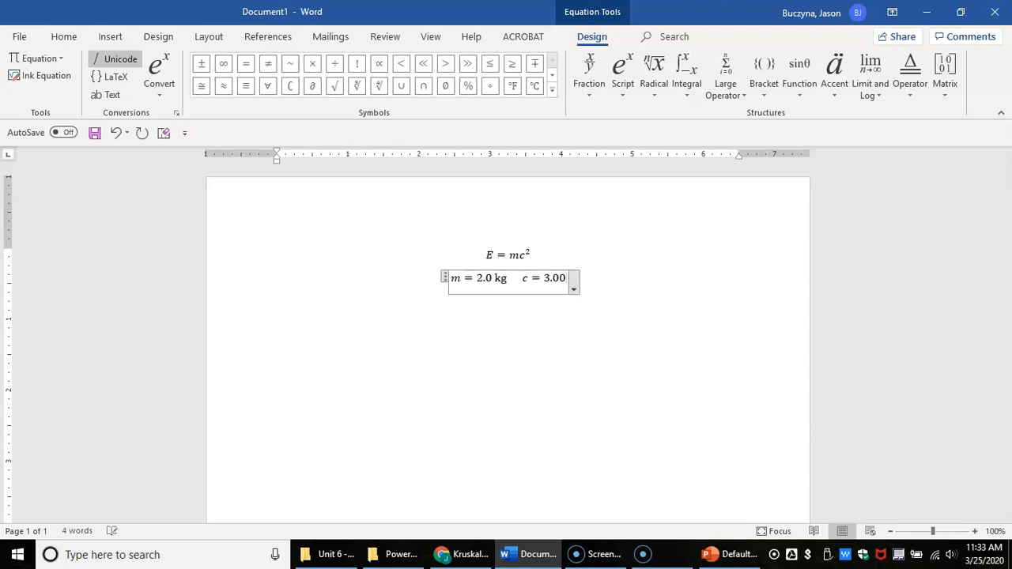
{"action": "type", "text": "\\"}
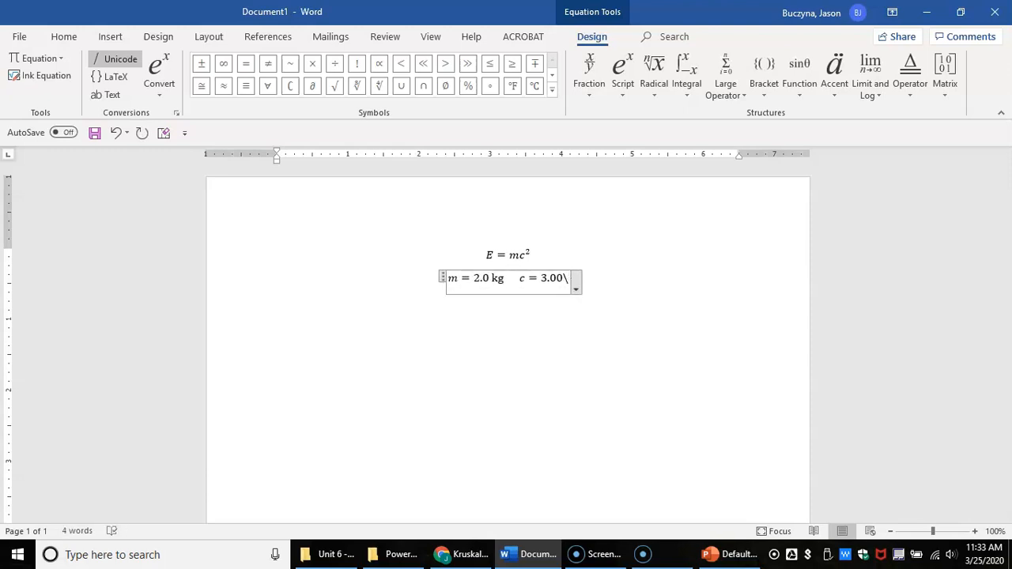
{"action": "type", "text": "times"}
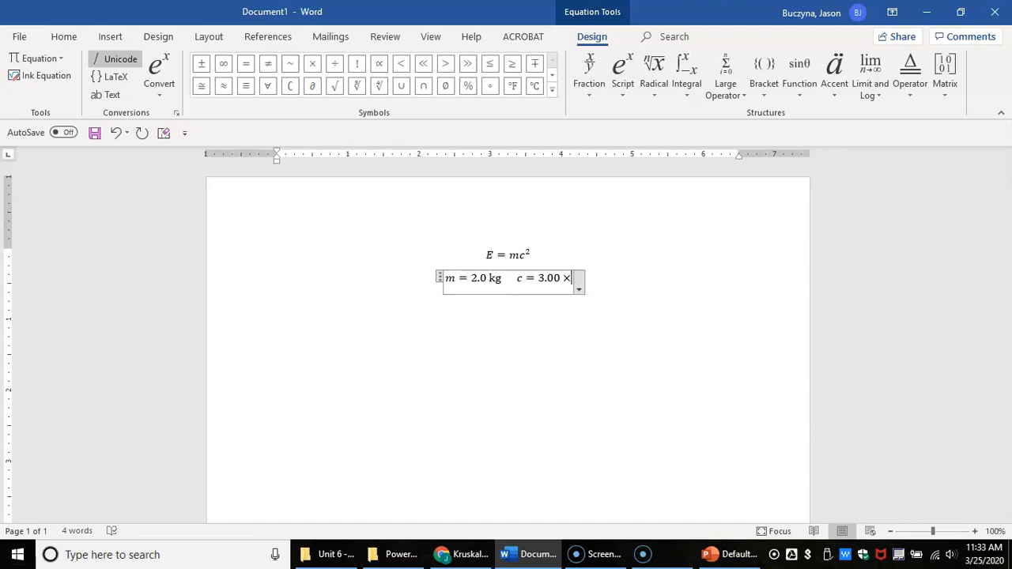
{"action": "type", "text": "10^8 "}
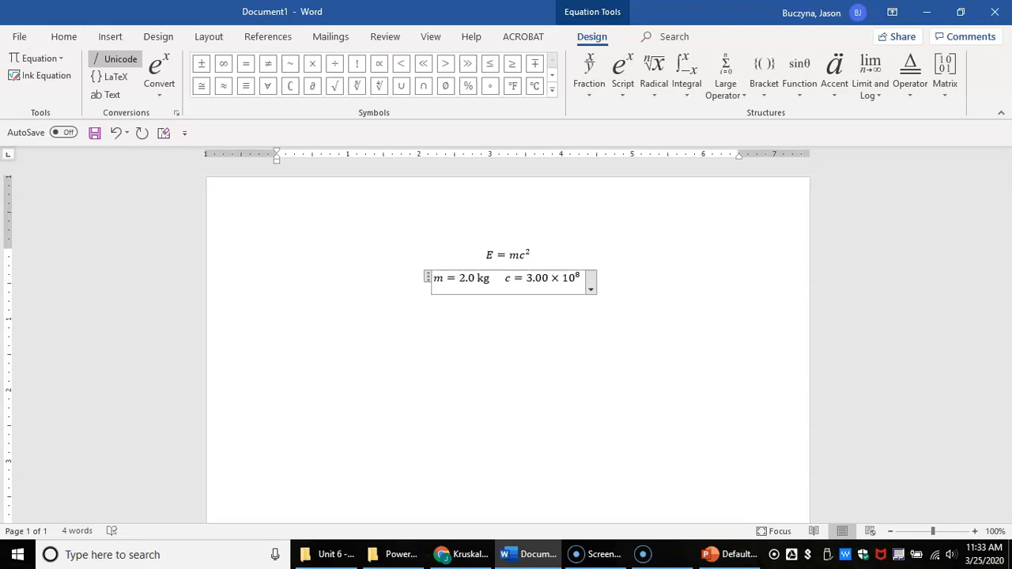
{"action": "type", "text": " m/s"}
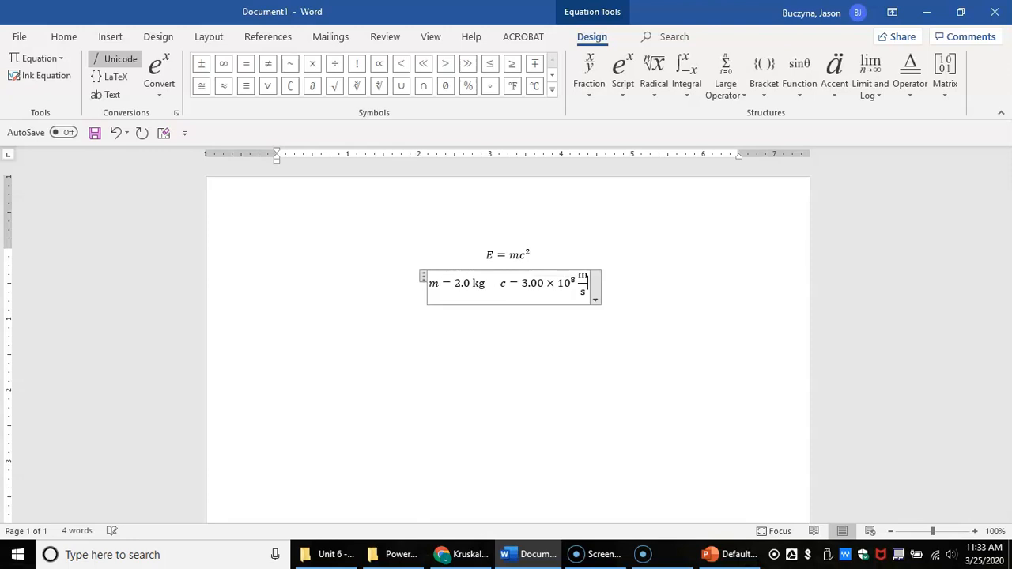
Insert a third equation on the line below, starting with a right arrow (->) and E = (2.0 kg), with the unit upright.
{"action": "left_click", "coordinate": [278, 310]}
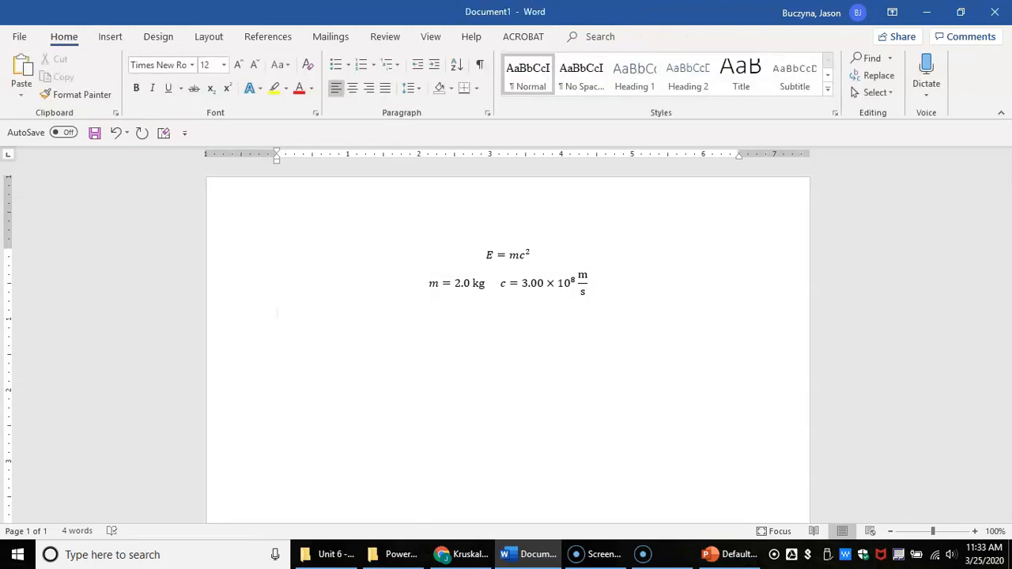
{"action": "key", "text": "alt+equal"}
{"action": "type", "text": "->"}
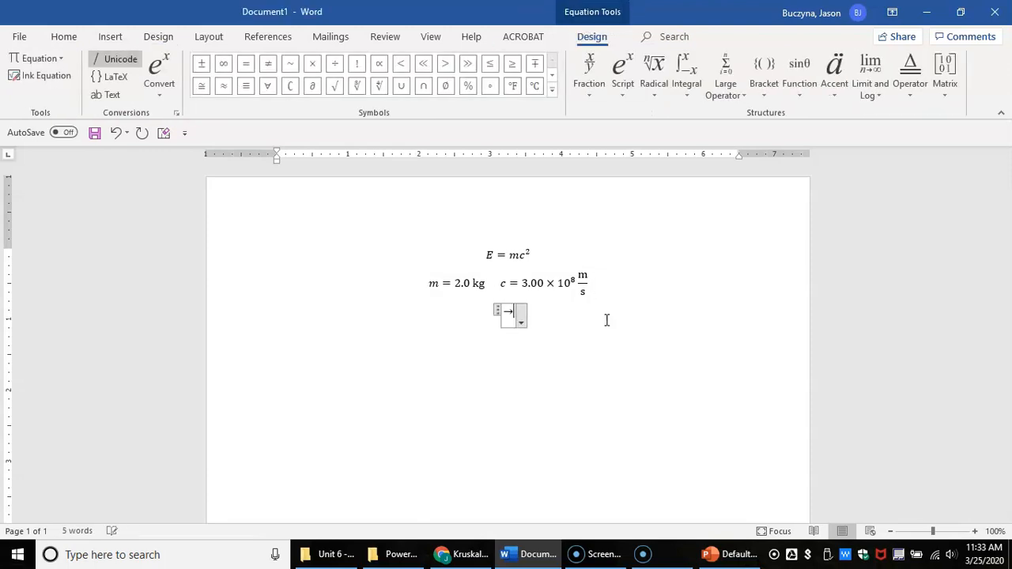
{"action": "key", "text": "BackSpace"}
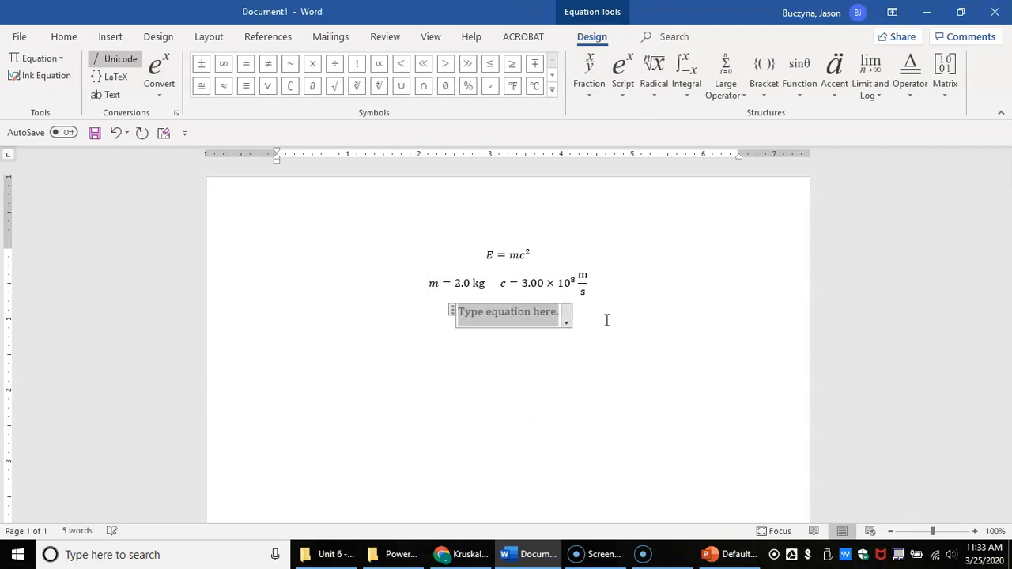
{"action": "type", "text": "-"}
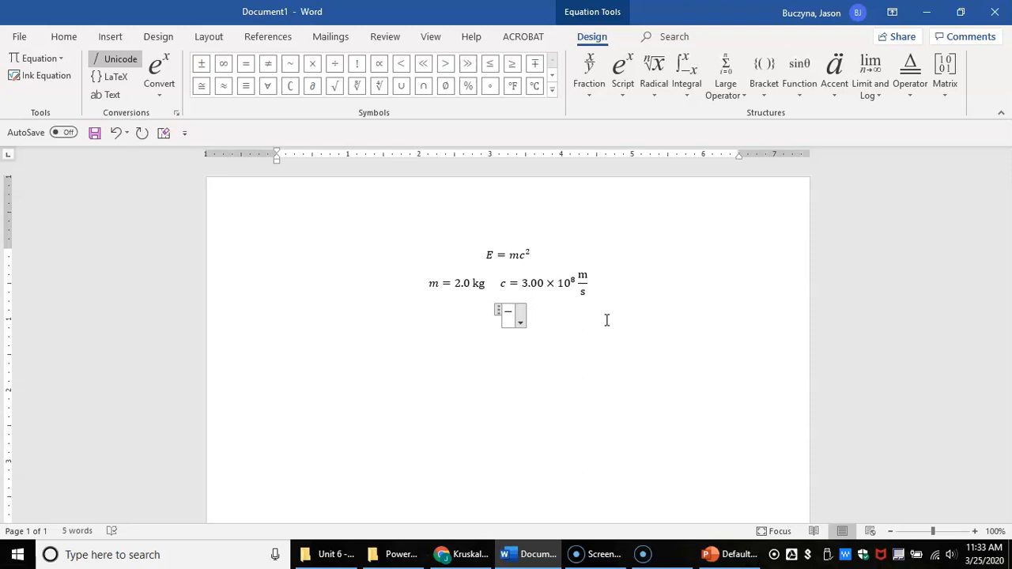
{"action": "type", "text": ">E=(2.0"}
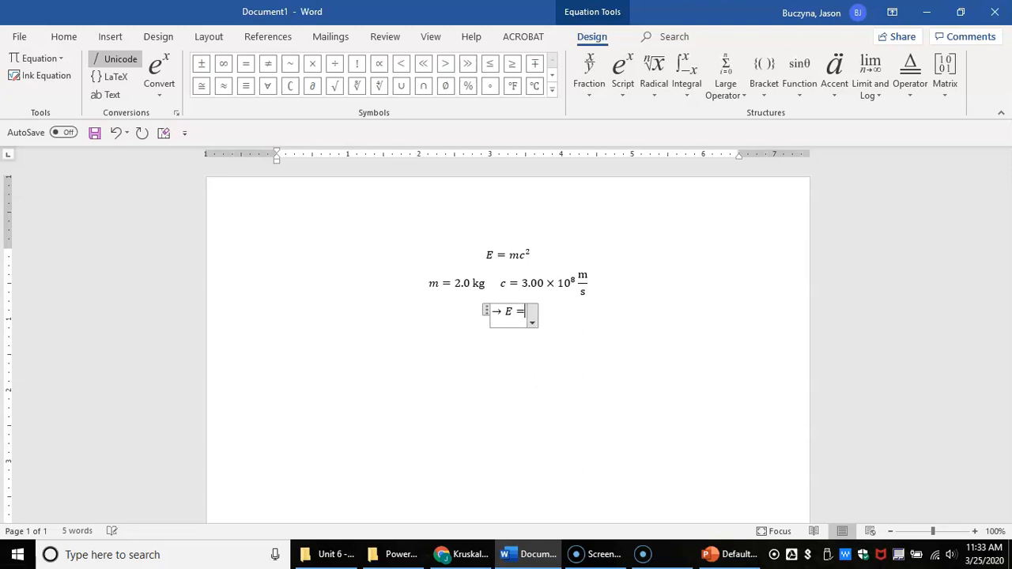
{"action": "type", "text": "kg"}
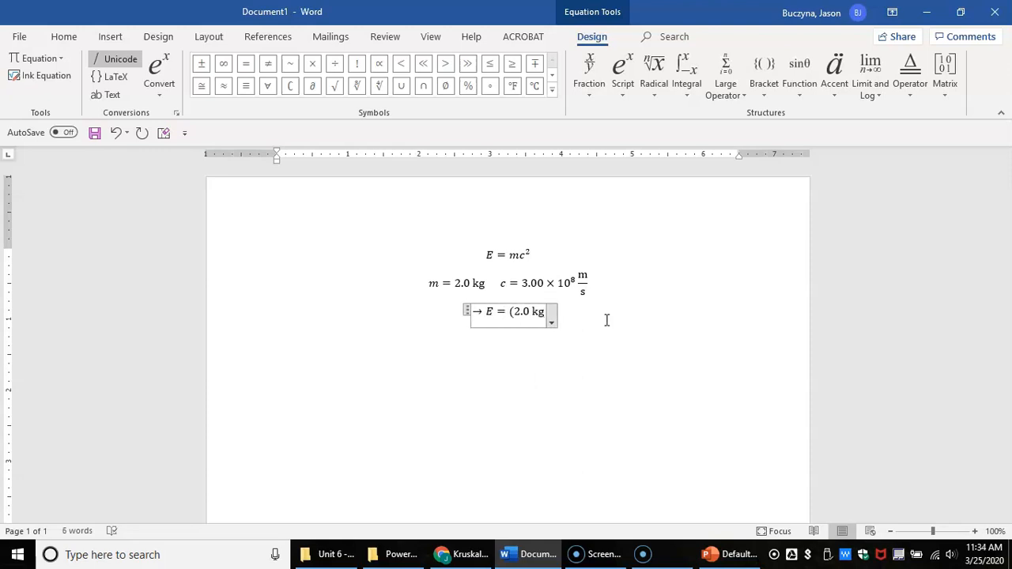
{"action": "type", "text": ")"}
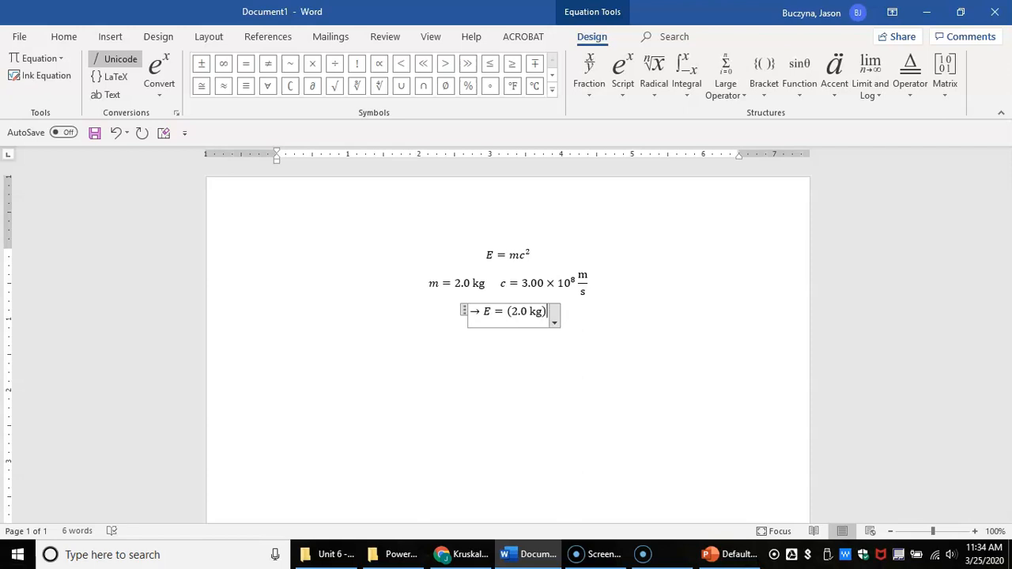
Append the squared factor (3.00 × 10^8 m/s)^2 to the third equation, with m/s as an upright stacked fraction.
{"action": "type", "text": "(3"}
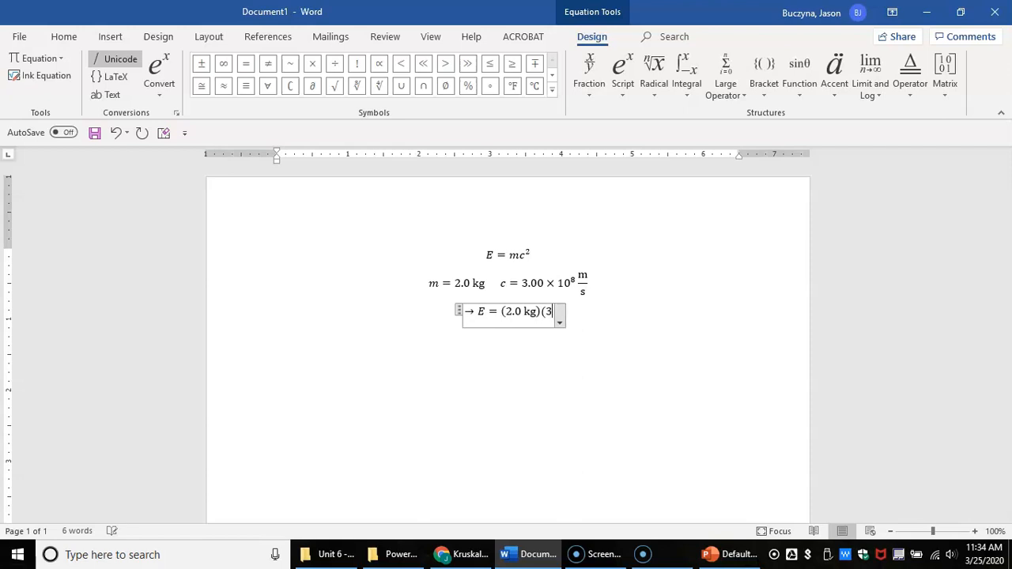
{"action": "type", "text": ".00\\times "}
{"action": "type", "text": "10^8"}
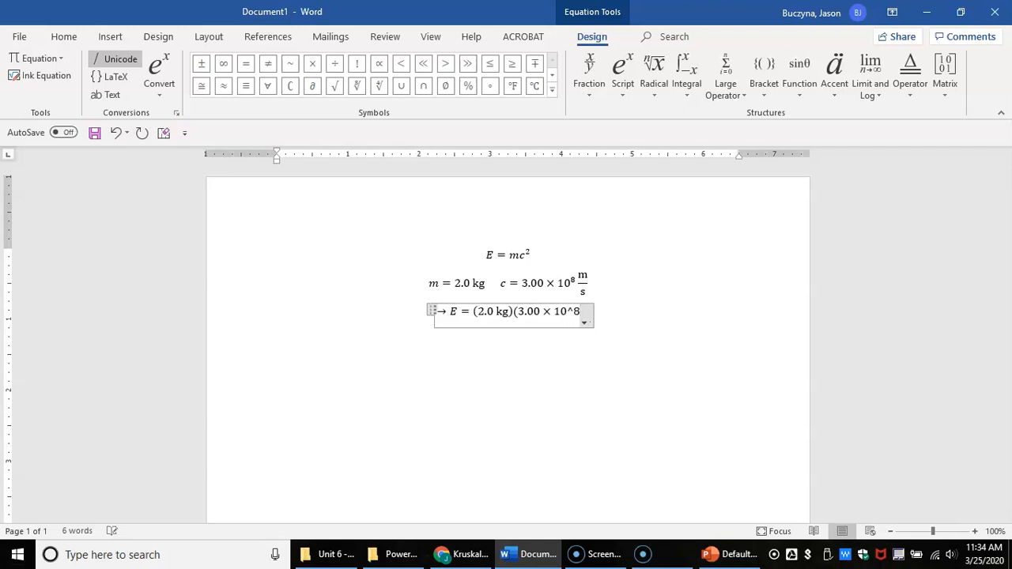
{"action": "type", "text": " m/s"}
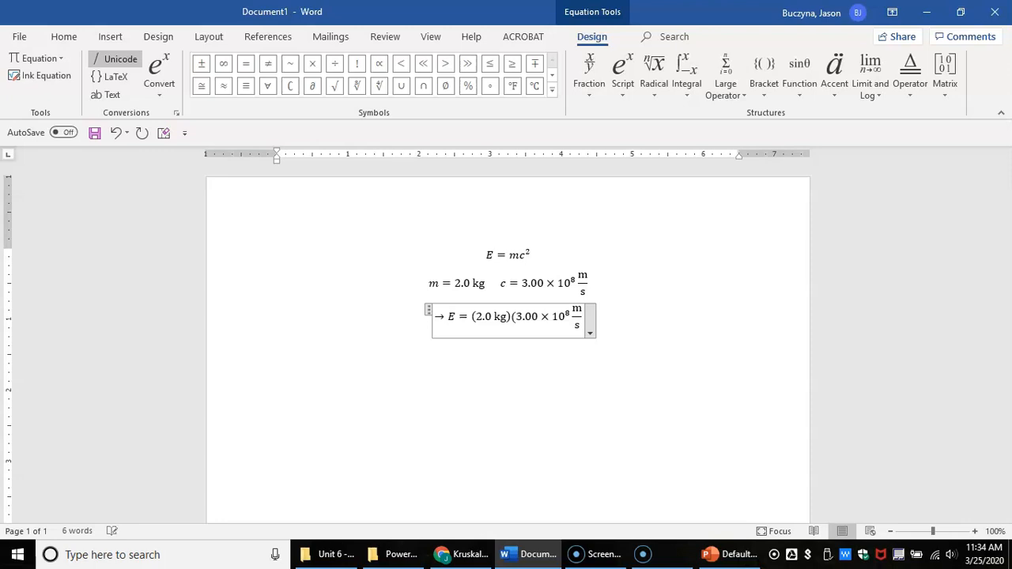
{"action": "type", "text": " )"}
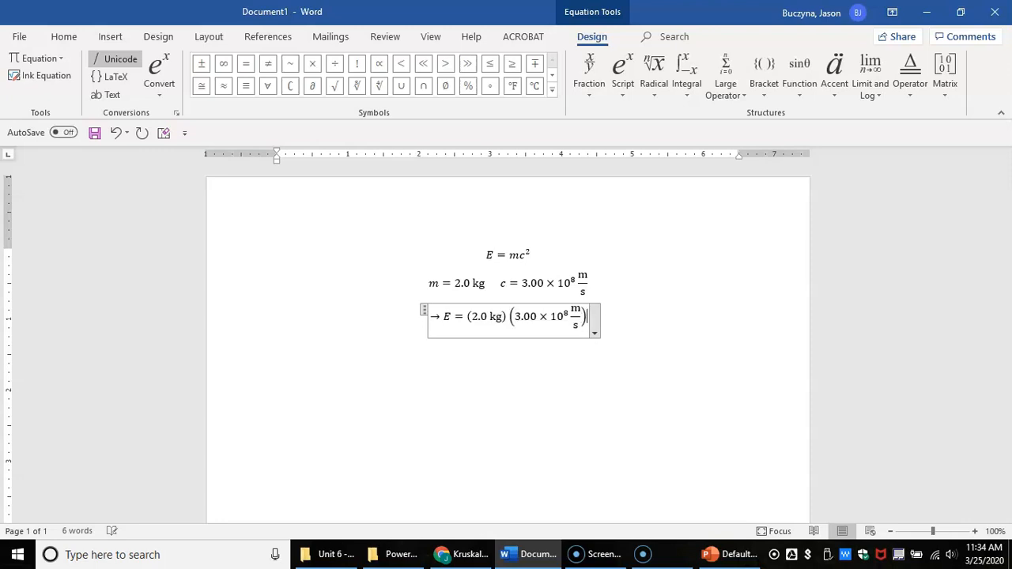
{"action": "type", "text": " ^2"}
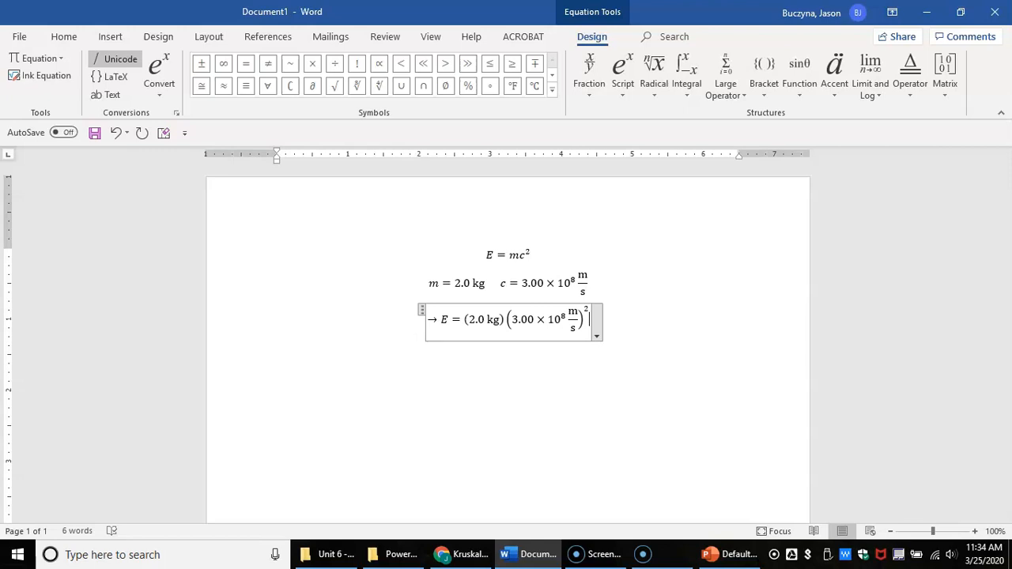
Complete the third equation with the result = 1.8 × 10^17 and the upright unit J.
{"action": "type", "text": "="}
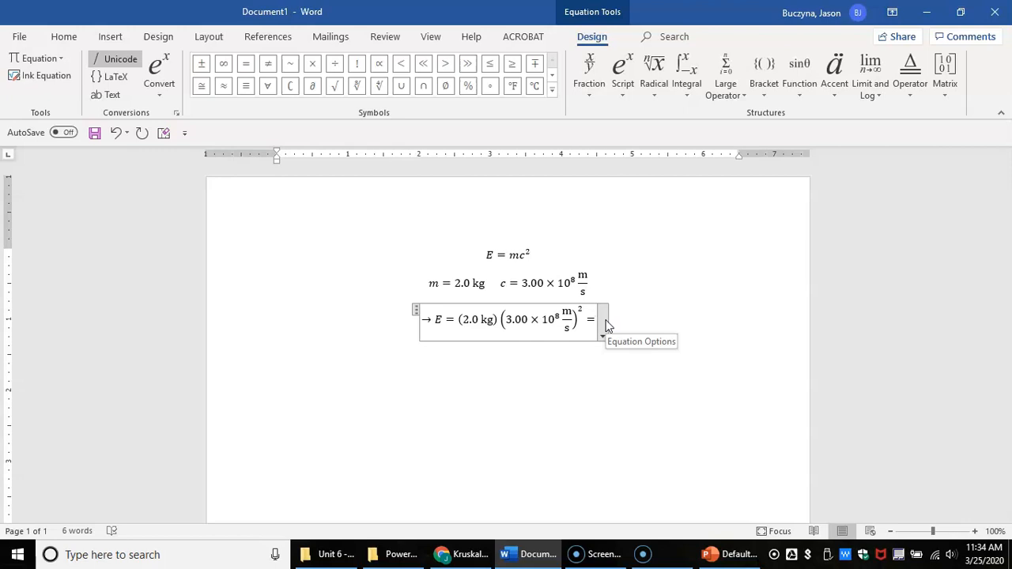
{"action": "type", "text": "1.8"}
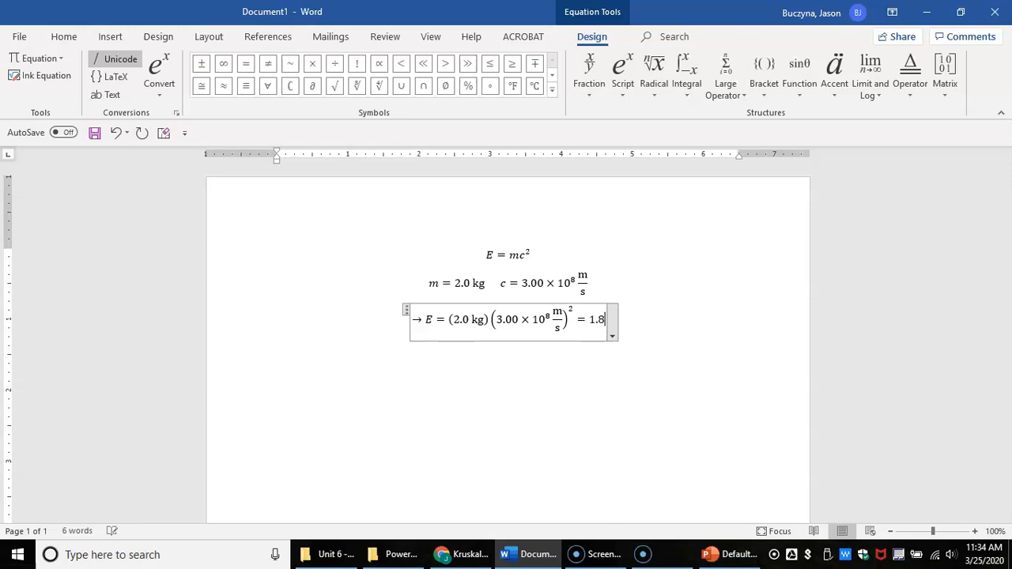
{"action": "type", "text": "\times 10^17"}
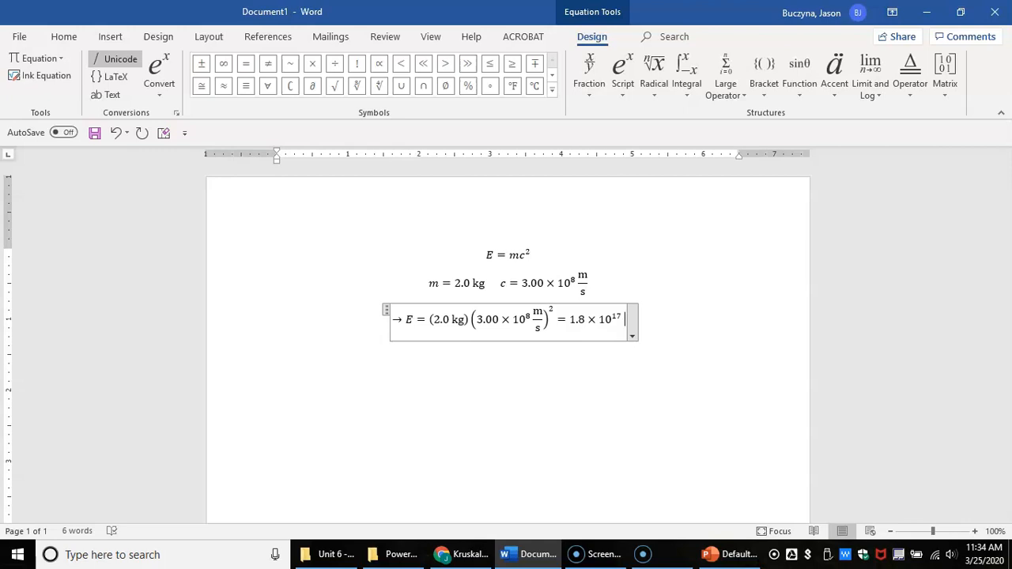
{"action": "type", "text": " J"}
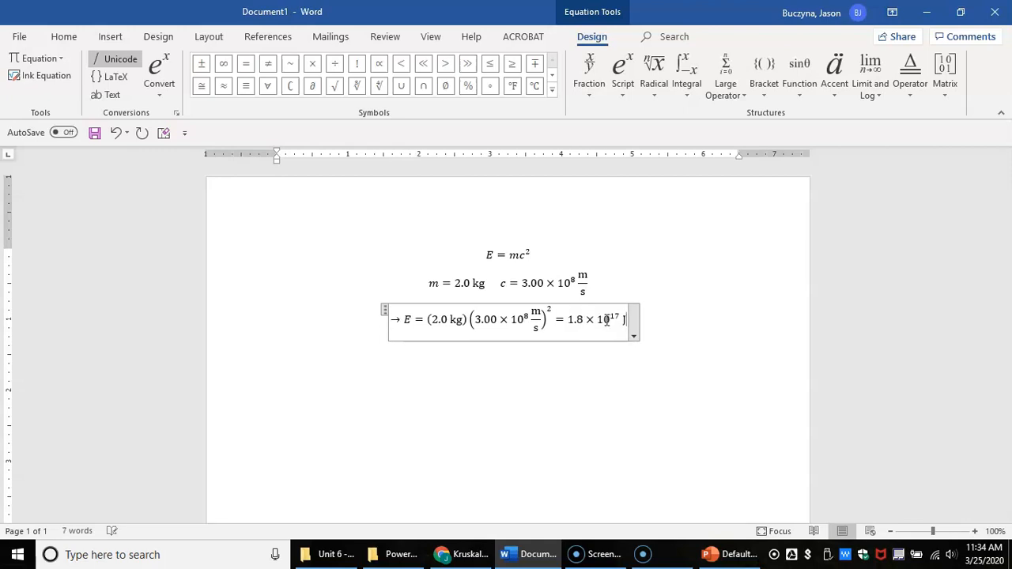
{"action": "left_click", "coordinate": [480, 314]}
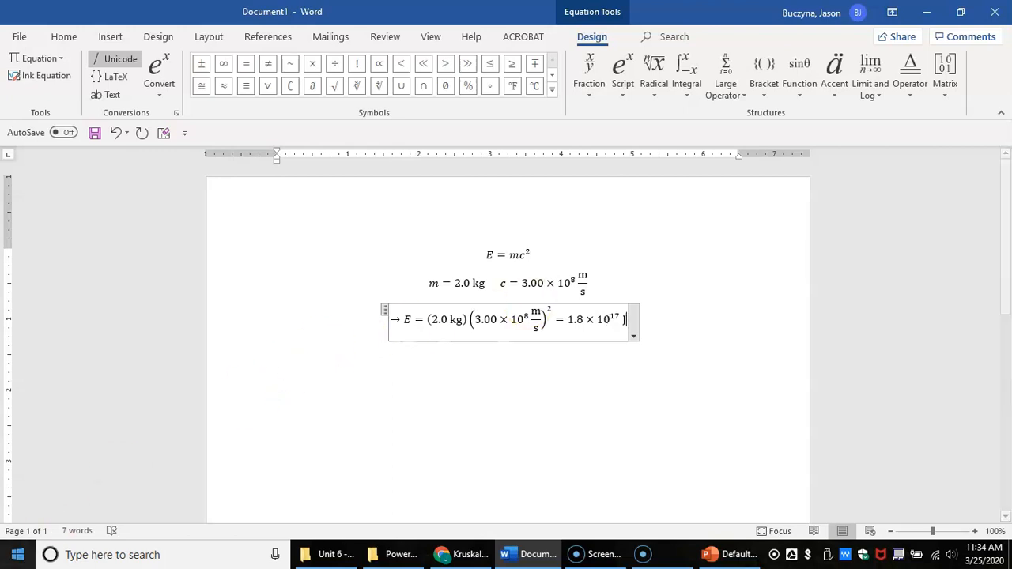
{"action": "left_click", "coordinate": [330, 413]}
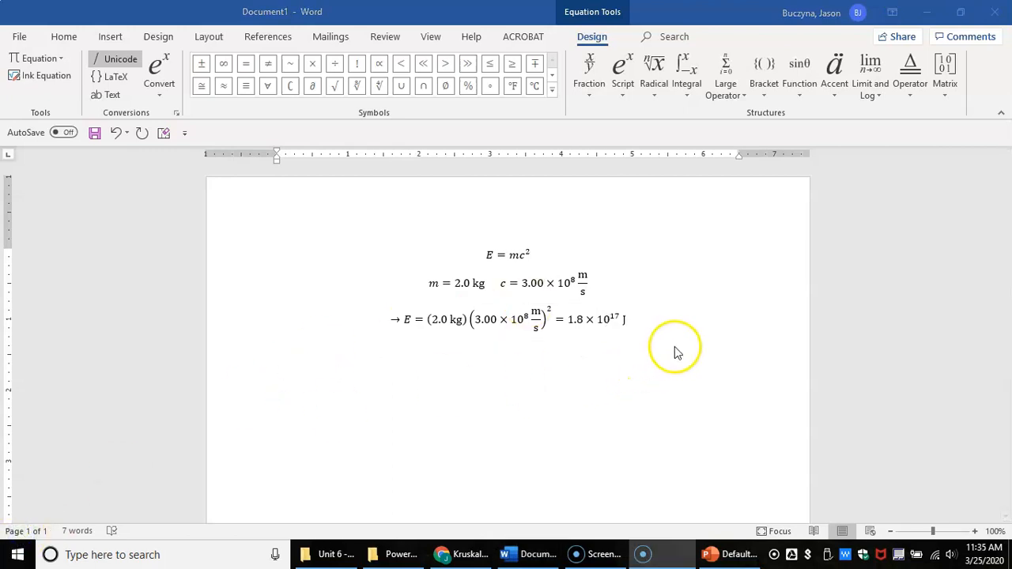
Insert a new equation on the line below the energy result and add a lim structure with empty placeholders to it.
{"action": "left_click", "coordinate": [653, 320]}
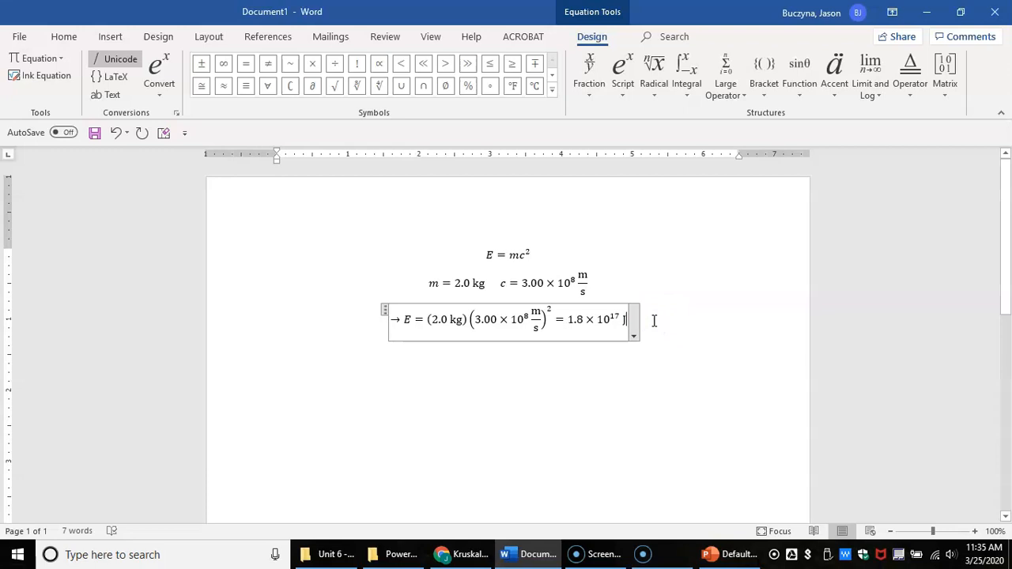
{"action": "key", "text": "Return"}
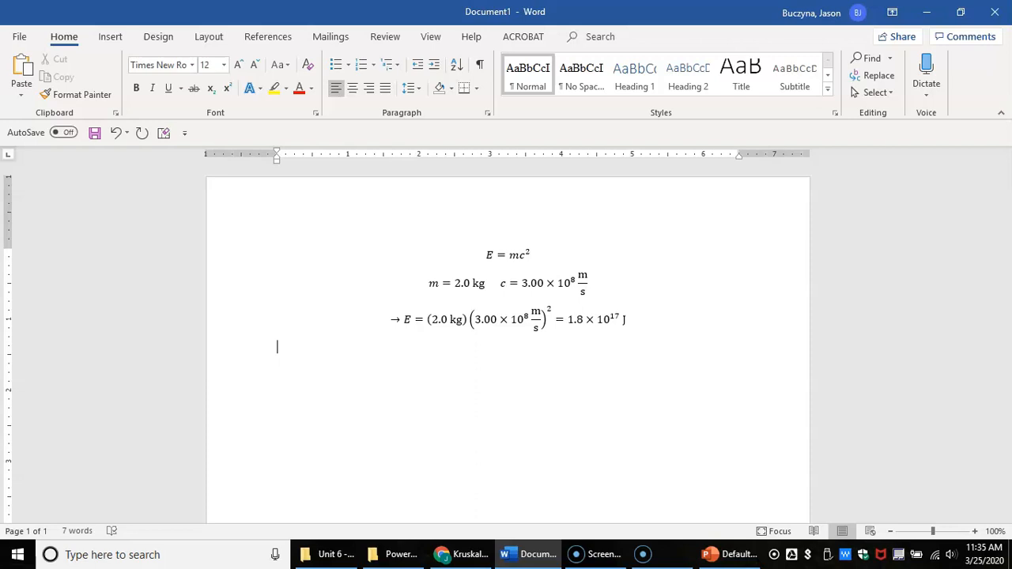
{"action": "key", "text": "alt+equal"}
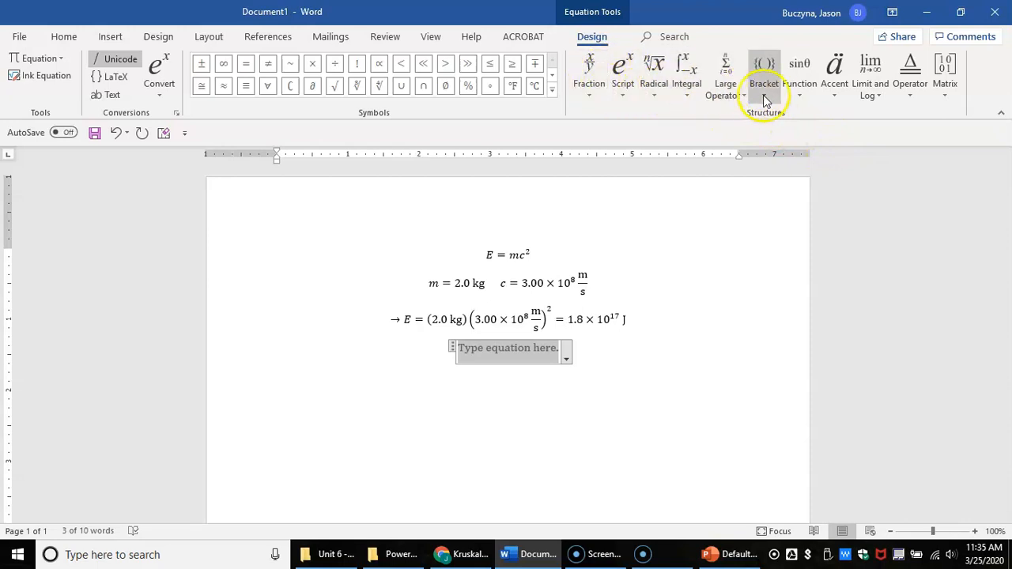
{"action": "left_click", "coordinate": [871, 95]}
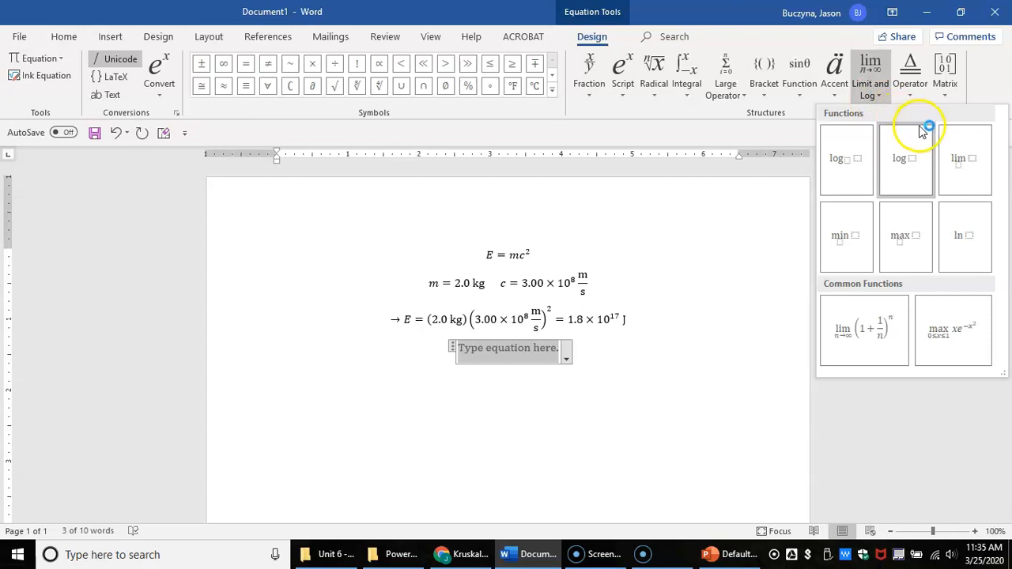
{"action": "left_click", "coordinate": [959, 155]}
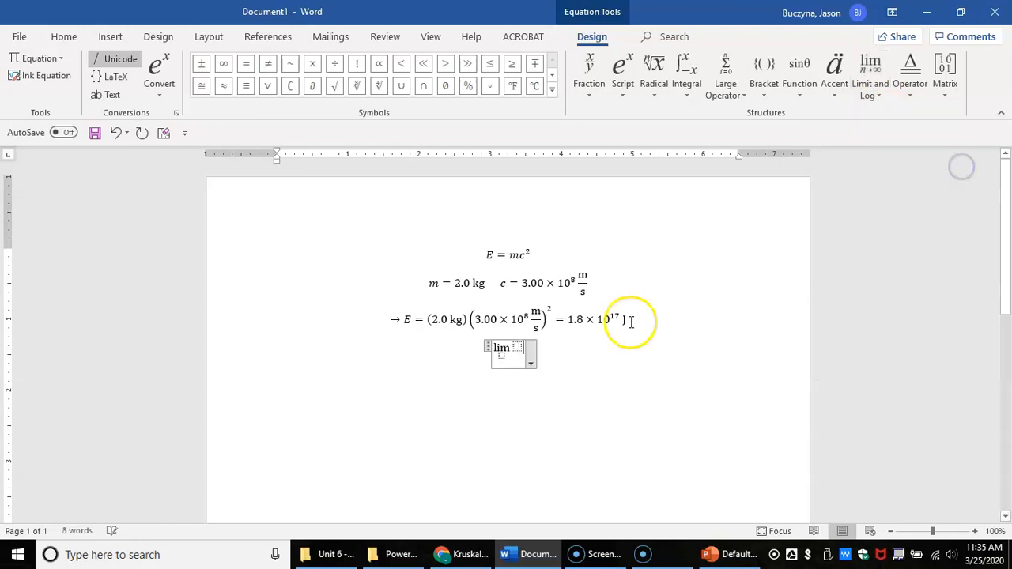
Fill the placeholder under lim with x→∞.
{"action": "left_click", "coordinate": [502, 354]}
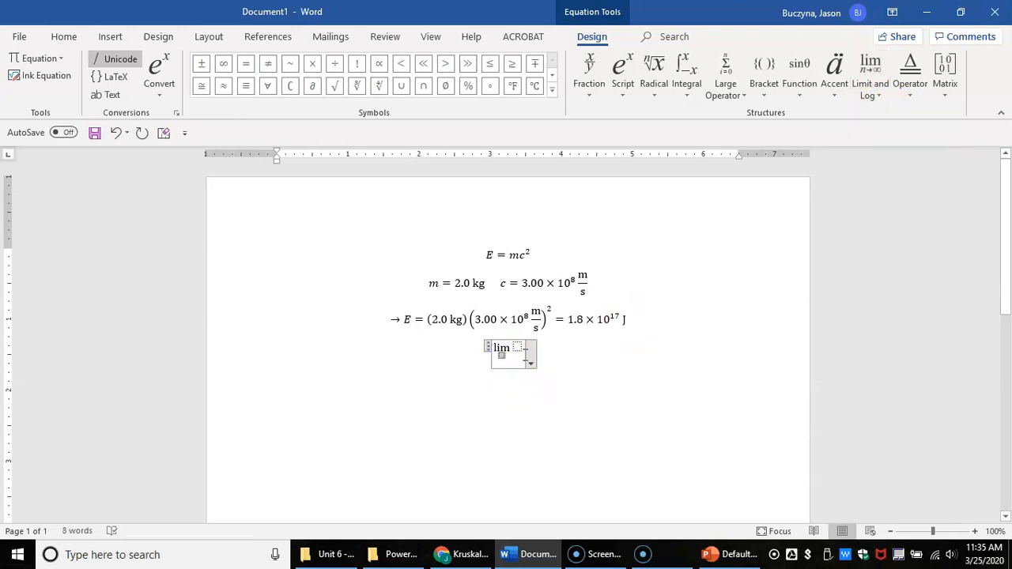
{"action": "type", "text": "x->"}
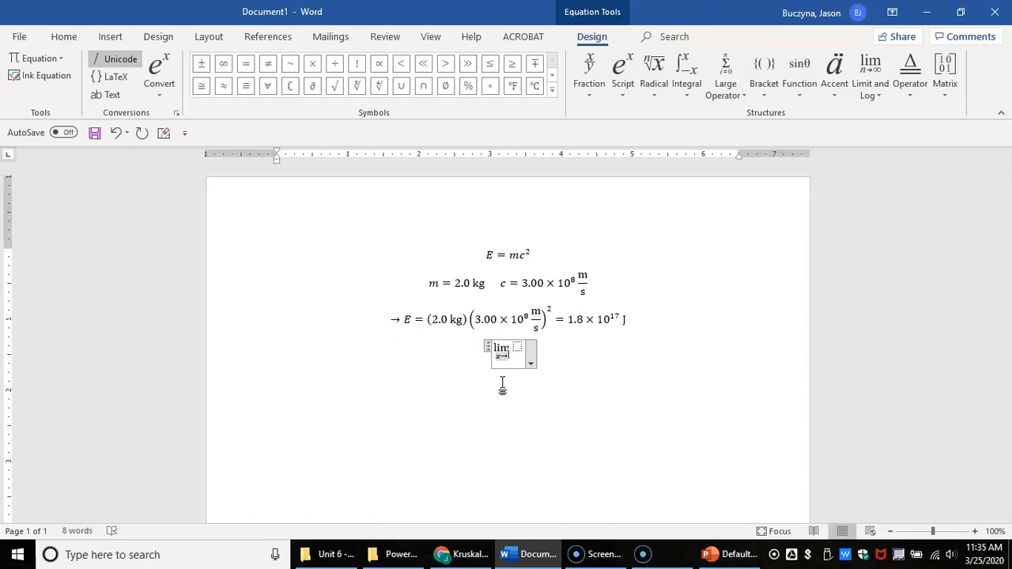
{"action": "type", "text": "\\infty"}
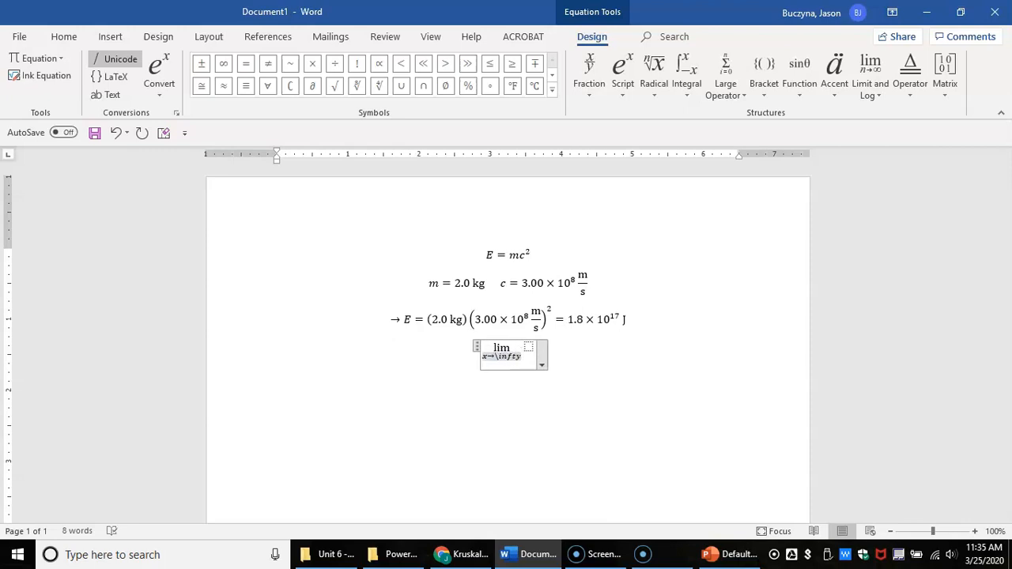
{"action": "key", "text": "space"}
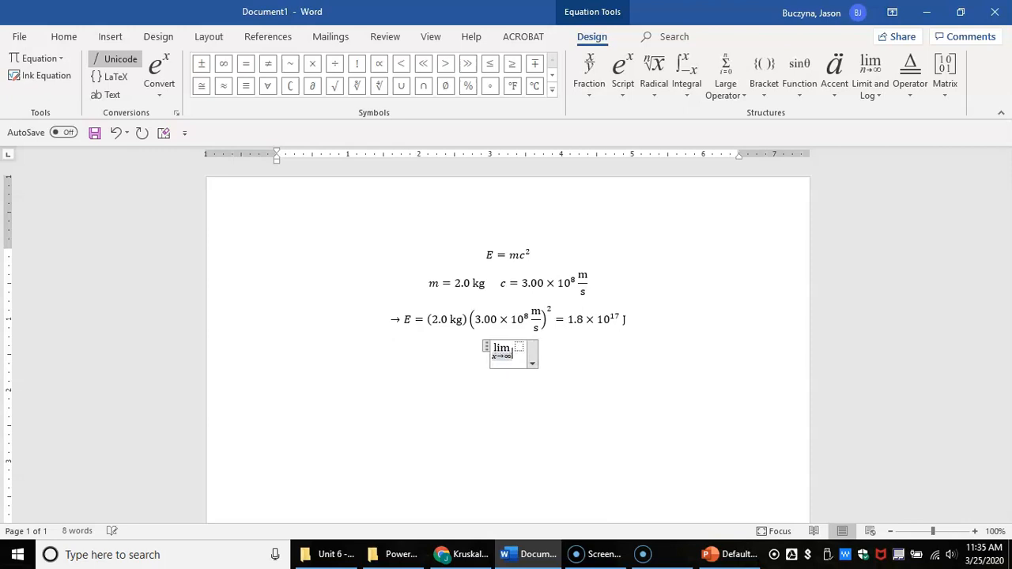
Enter (1 + 1/x)^x as the limit's expression, with 1/x as a stacked fraction in scaled brackets.
{"action": "left_click", "coordinate": [516, 349]}
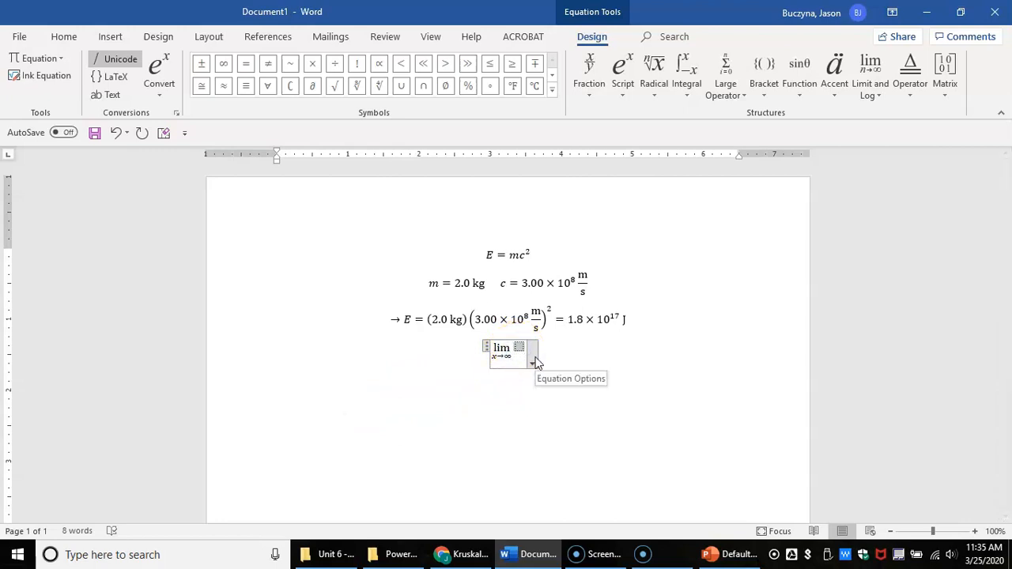
{"action": "type", "text": "("}
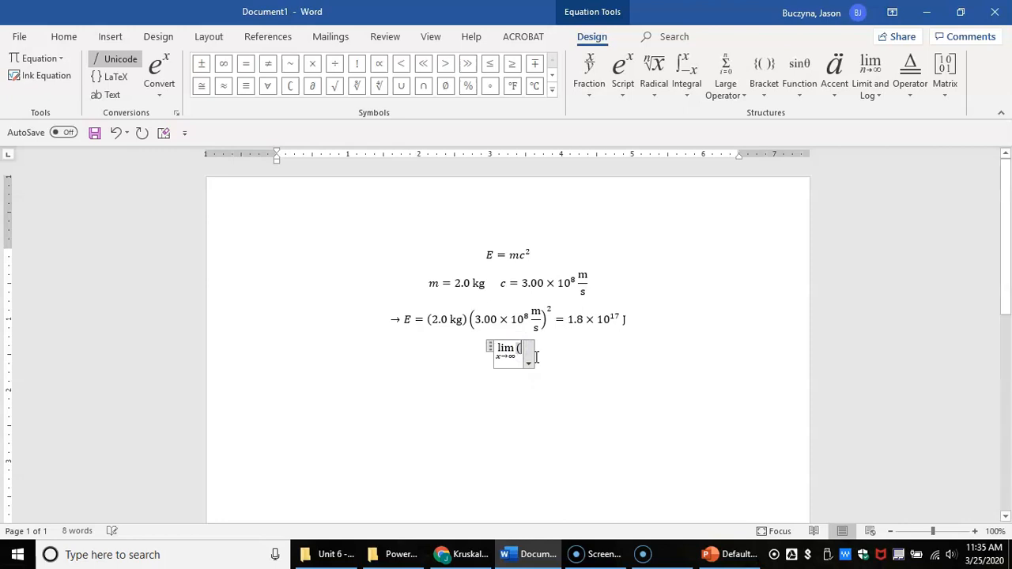
{"action": "type", "text": "1 +"}
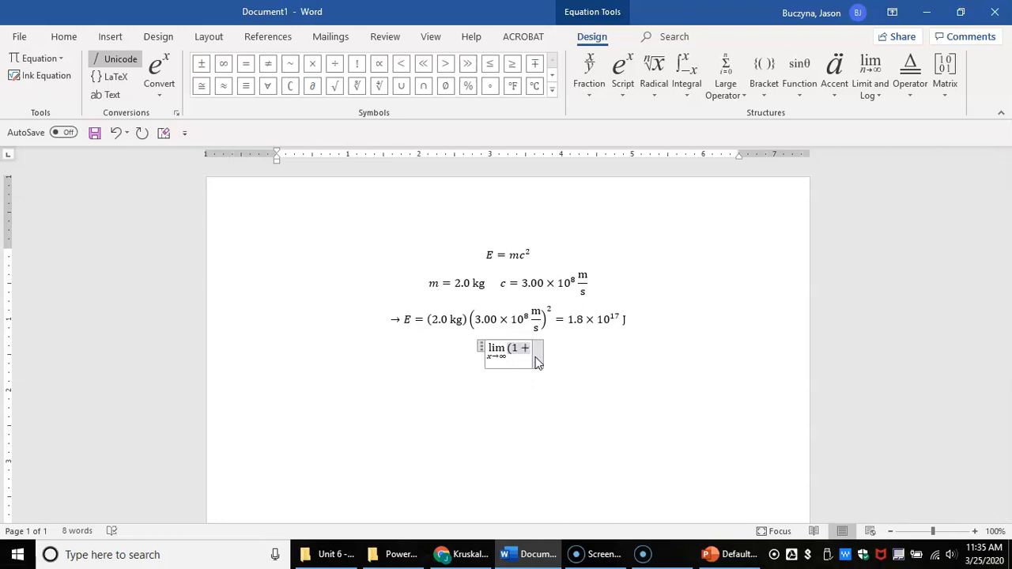
{"action": "type", "text": "1/x"}
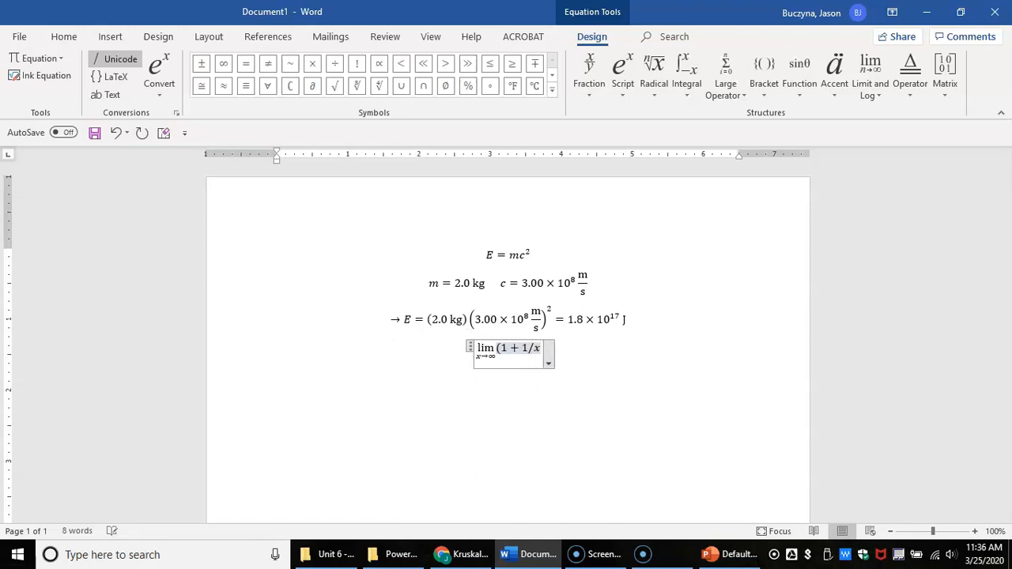
{"action": "type", "text": ")"}
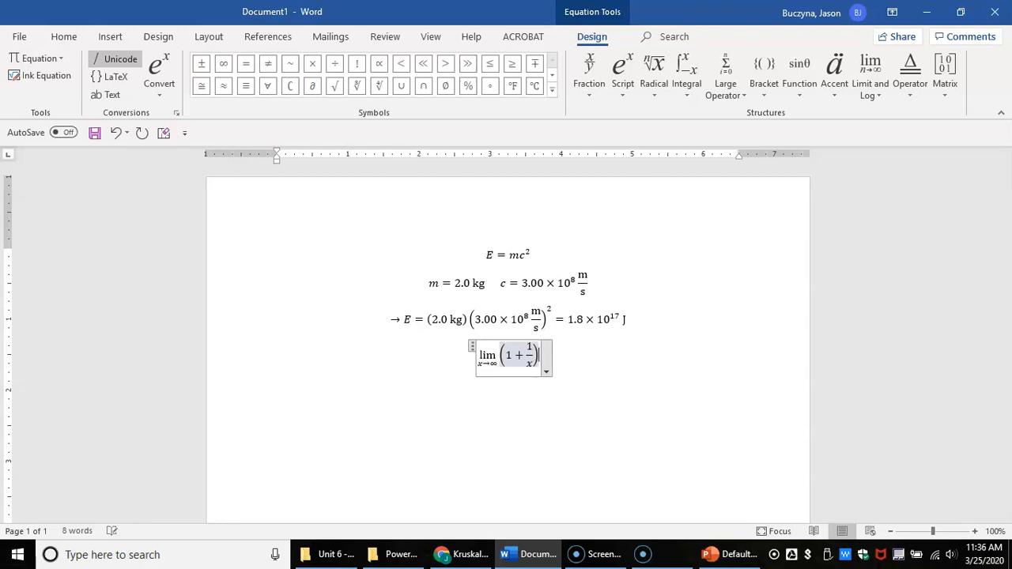
{"action": "type", "text": " ^x"}
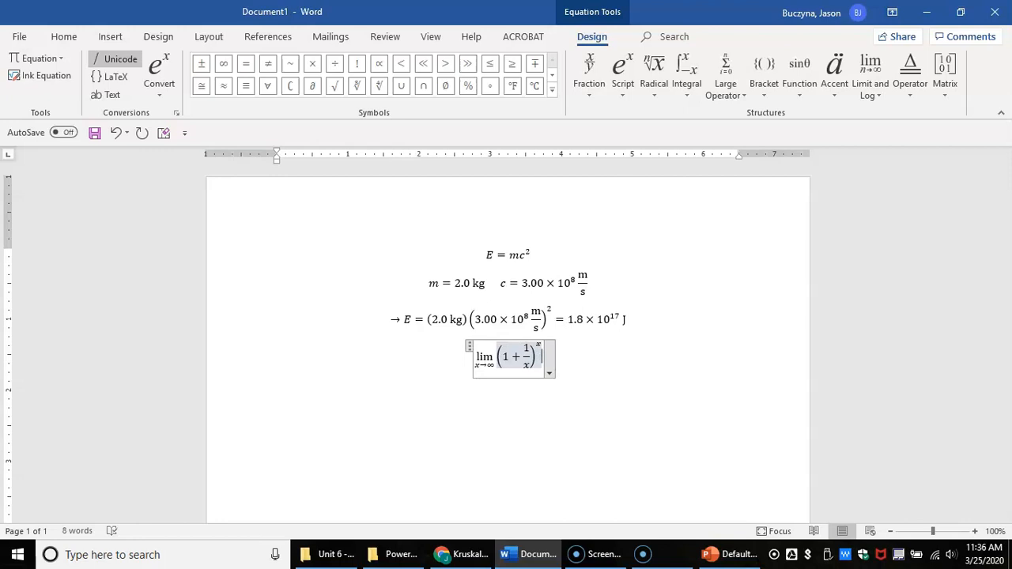
Complete the limit equation after the lim structure with = e = 2.71828182459045235...
{"action": "key", "text": "Right"}
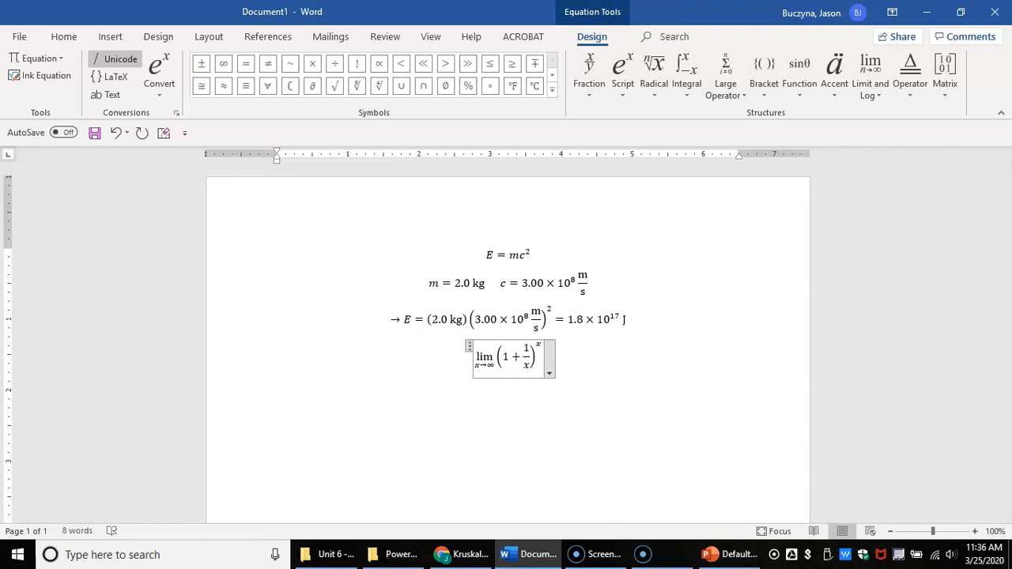
{"action": "type", "text": "="}
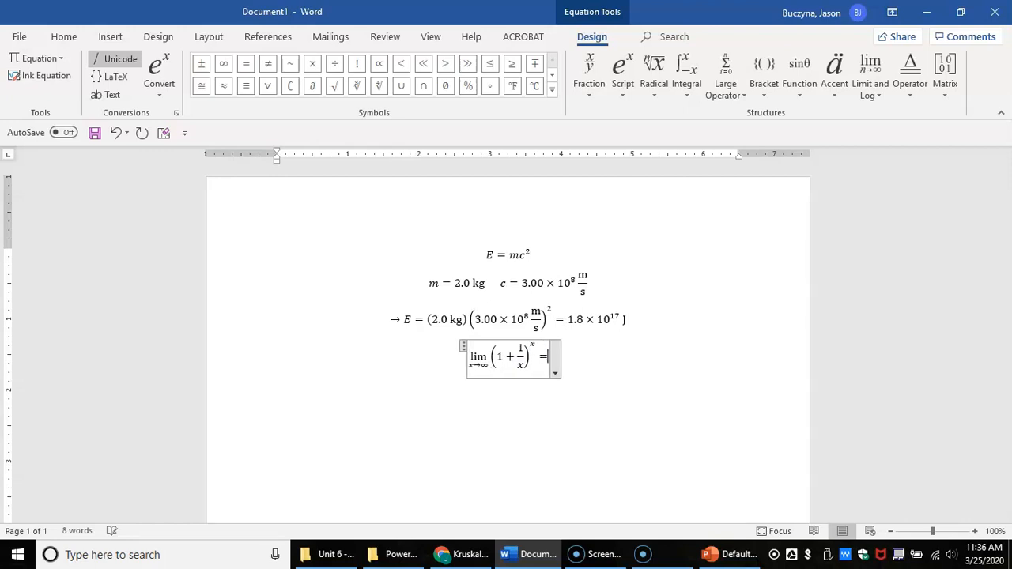
{"action": "type", "text": "e"}
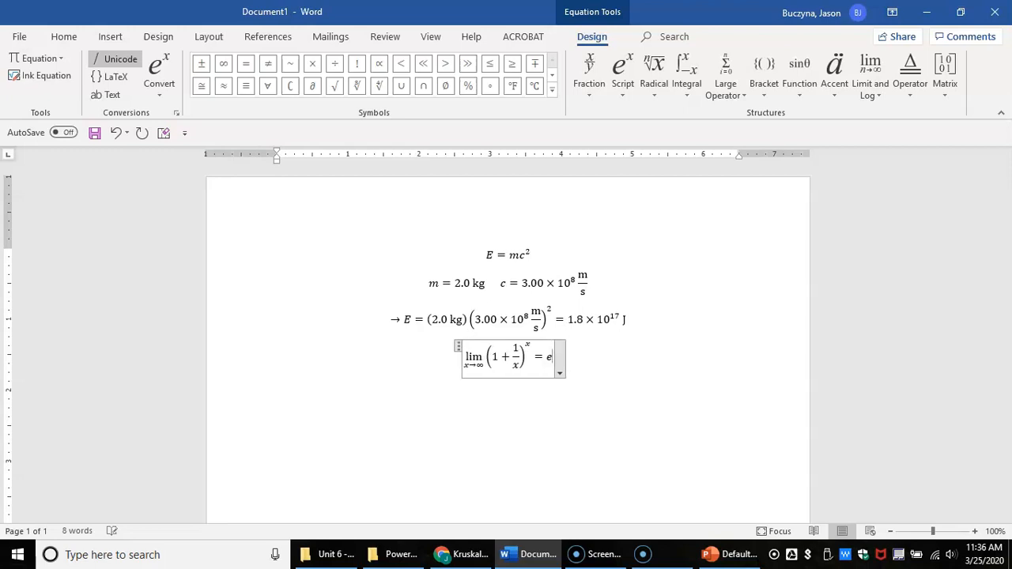
{"action": "type", "text": "=2.71"}
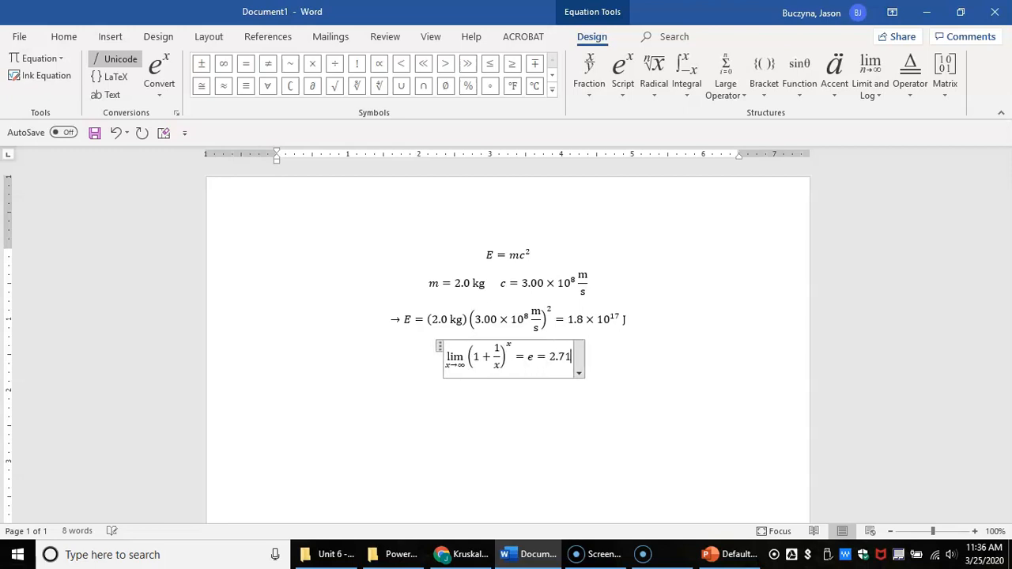
{"action": "type", "text": "8281824590"}
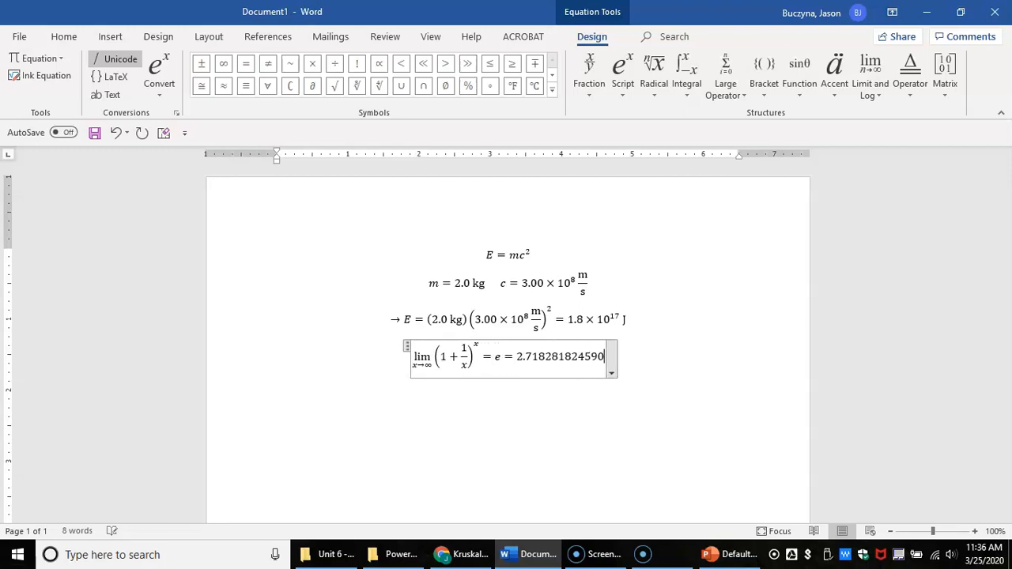
{"action": "type", "text": "45235."}
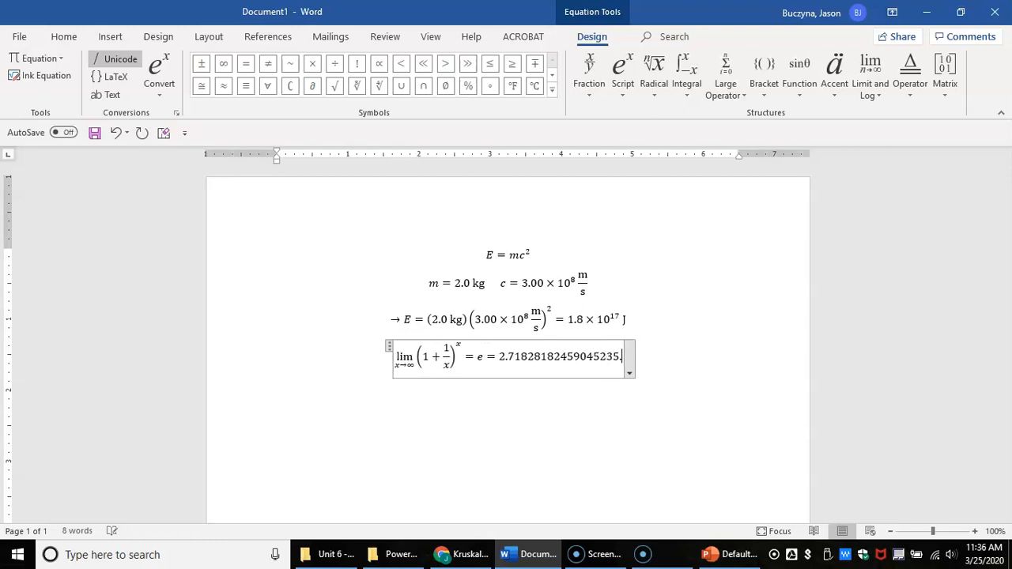
{"action": "type", "text": ".."}
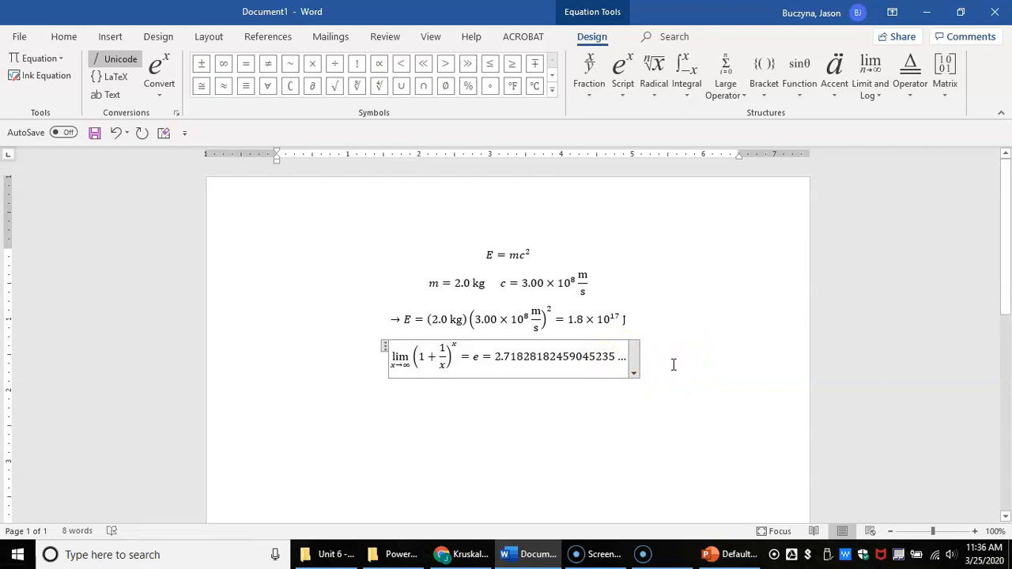
Insert a new equation on the line below the limit equation and enter θ = 37° in it.
{"action": "key", "text": "Return"}
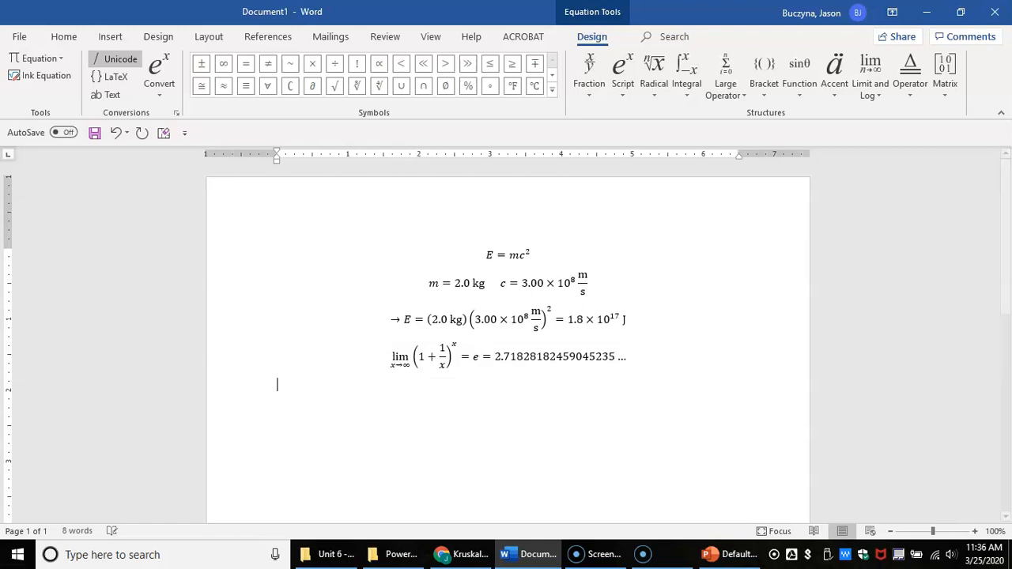
{"action": "key", "text": "alt+equal"}
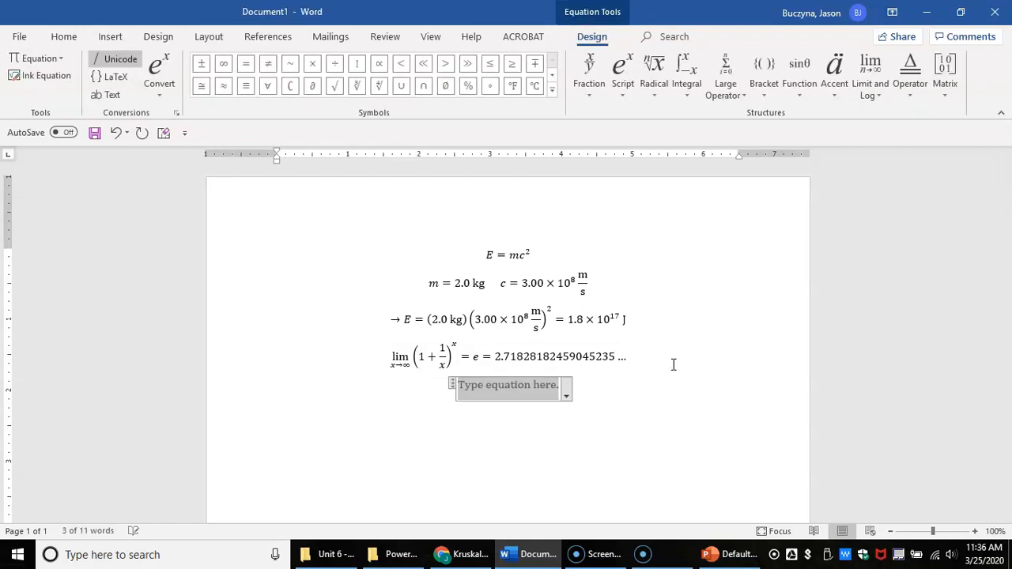
{"action": "type", "text": "\\infty"}
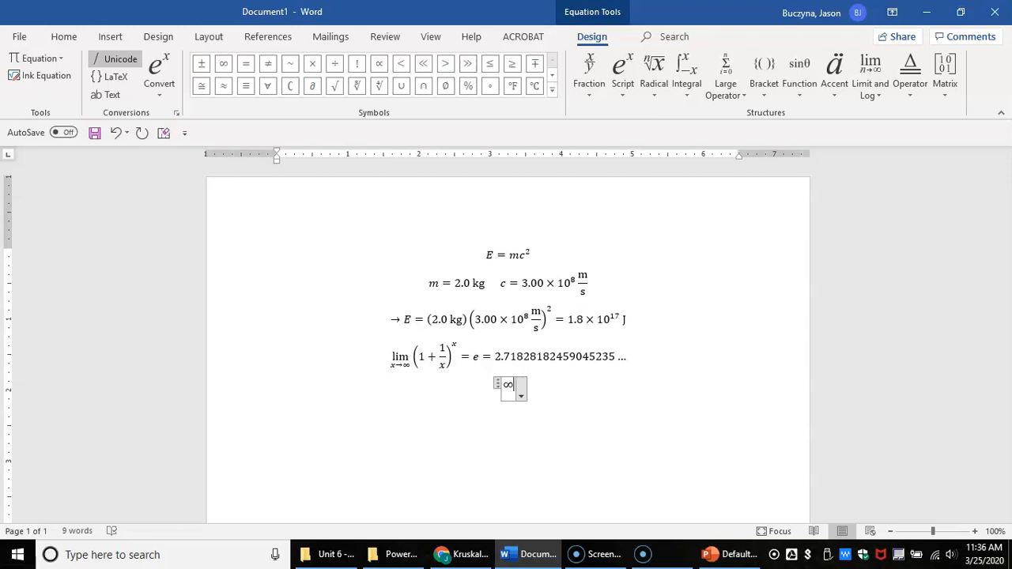
{"action": "key", "text": "BackSpace"}
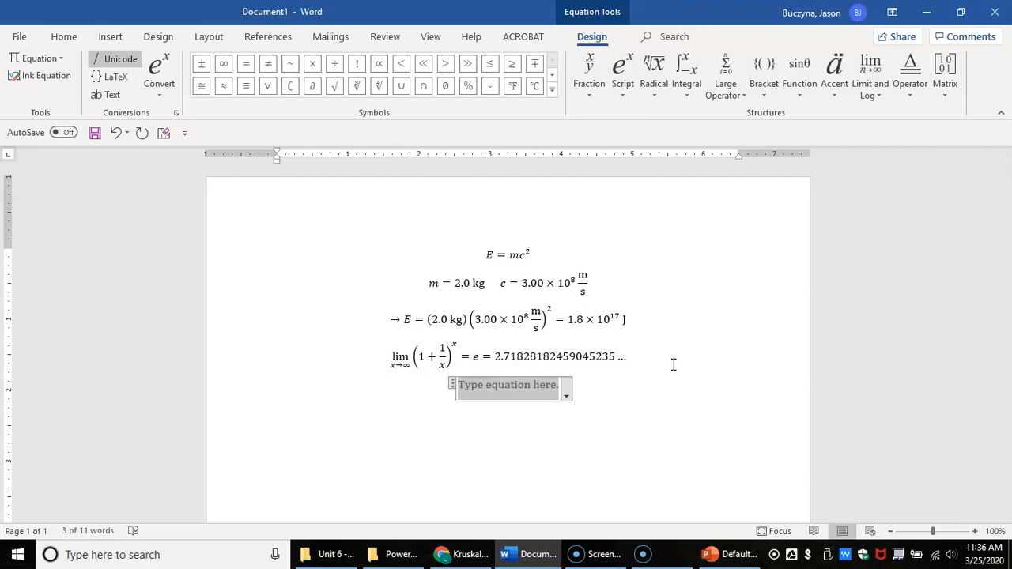
{"action": "type", "text": "\\theta"}
{"action": "key", "text": "space"}
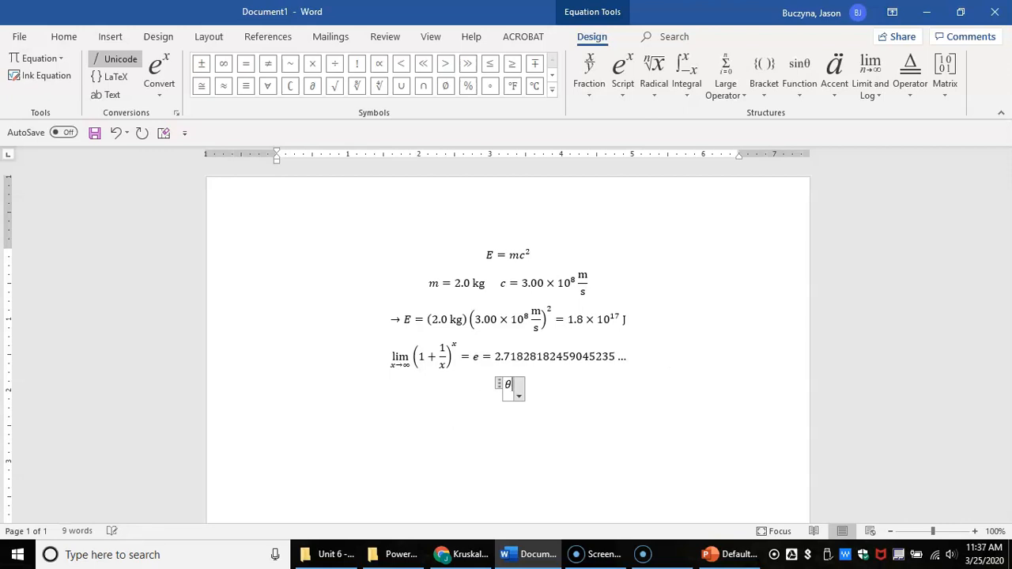
{"action": "type", "text": "="}
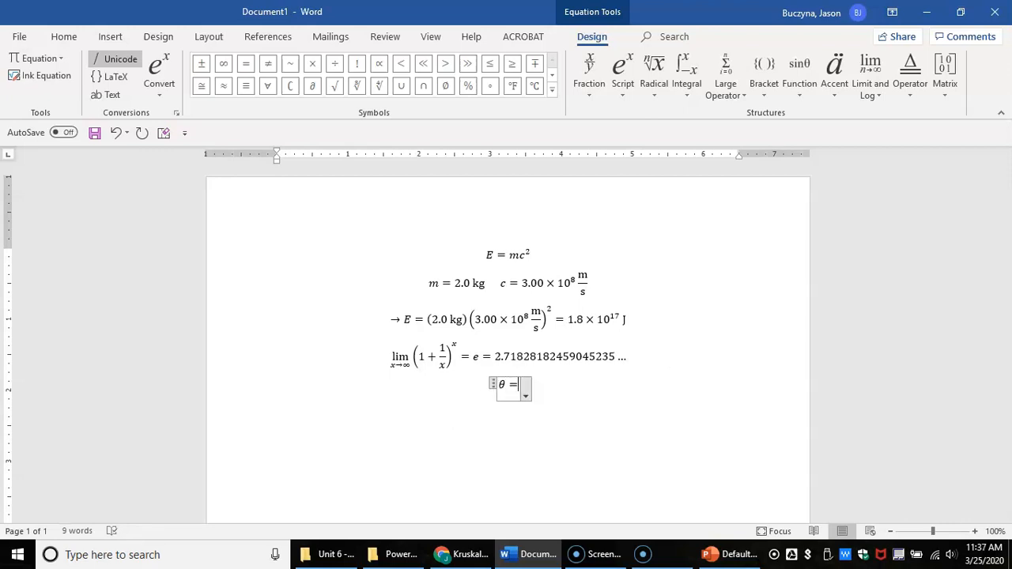
{"action": "type", "text": "37"}
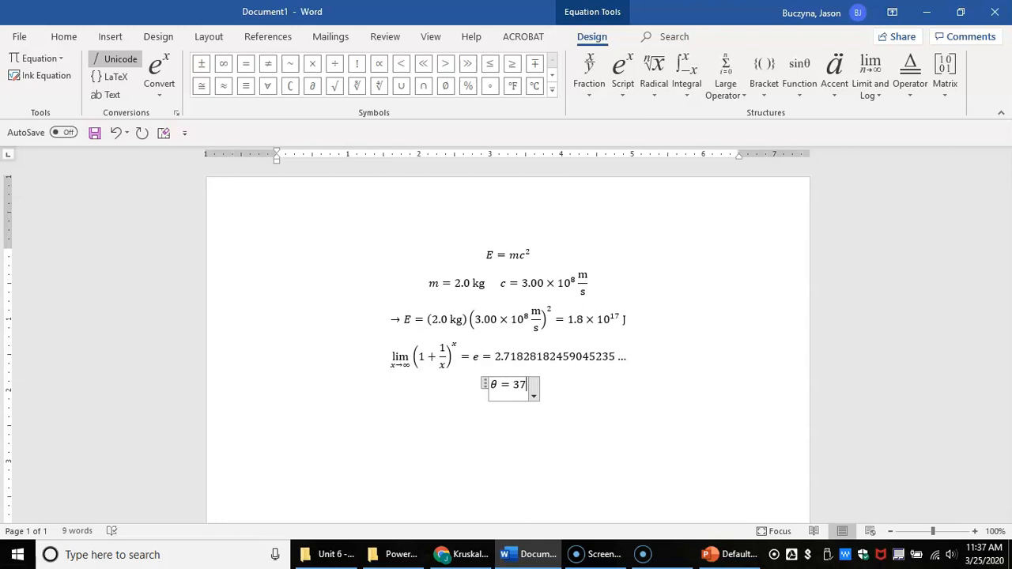
{"action": "type", "text": "\\"}
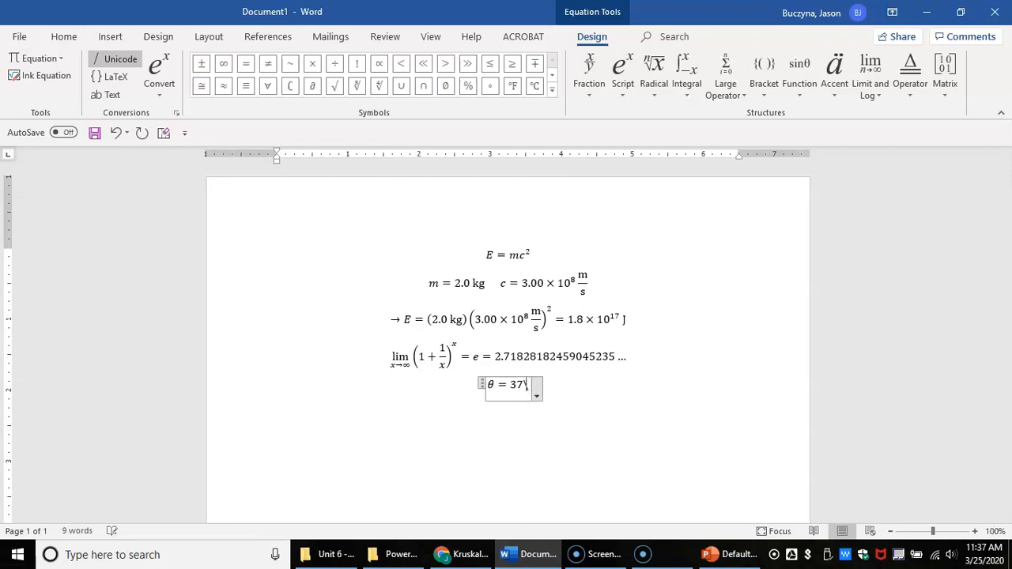
{"action": "type", "text": "degree"}
Append the Greek letters φ, α and ω after θ = 37°, separated by wide spaces.
{"action": "type", "text": "\\phi"}
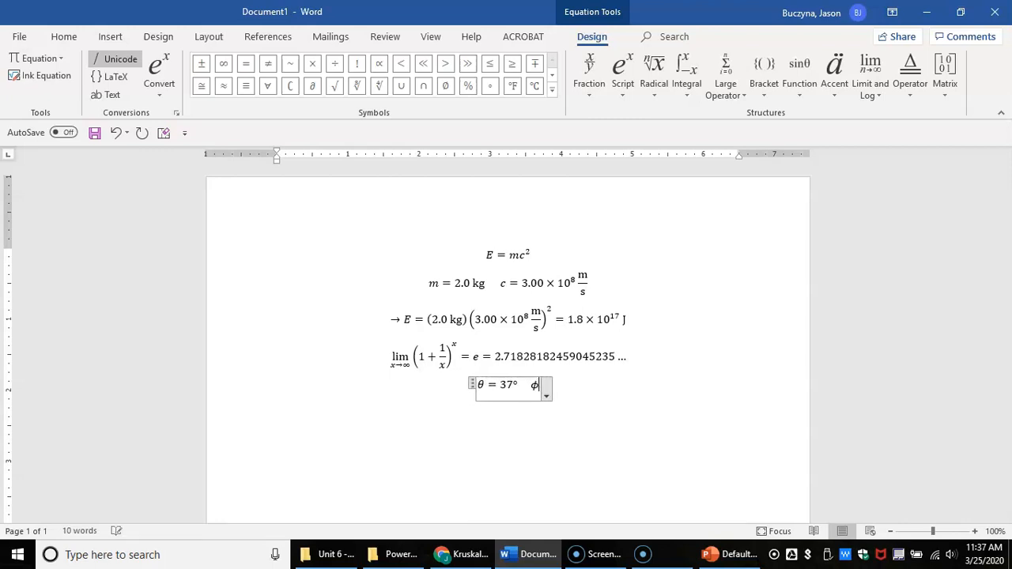
{"action": "type", "text": "   \\alpha"}
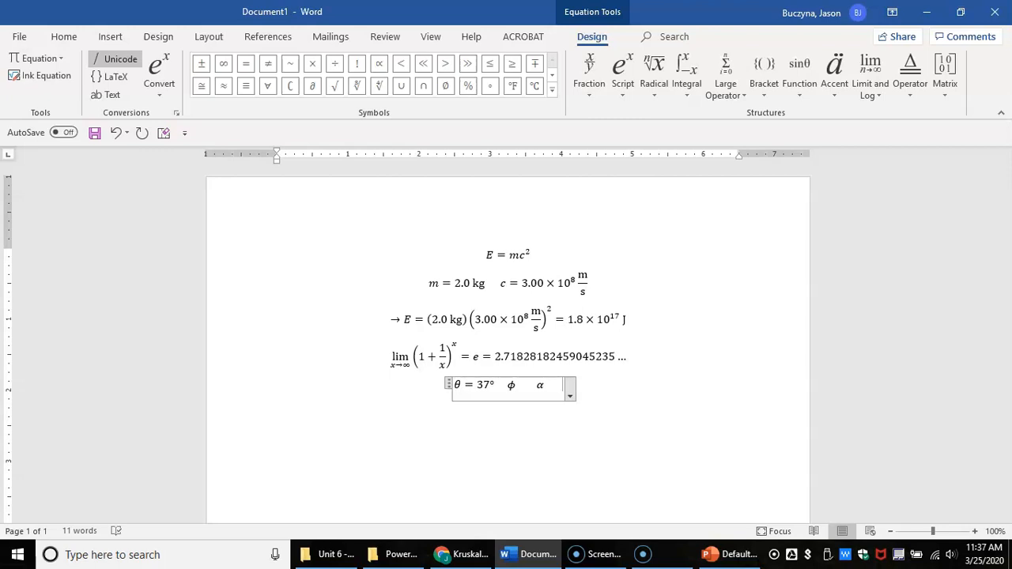
{"action": "type", "text": "\\omega"}
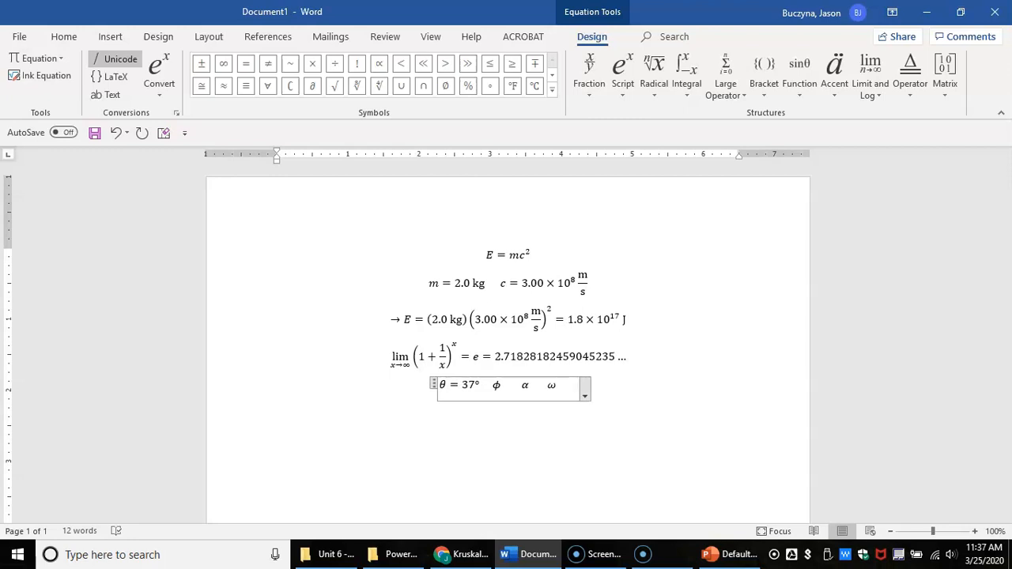
Append a capital omega (Ω) after the lowercase omega in the Greek letter equation, separated by a wide space.
{"action": "type", "text": "\\omega"}
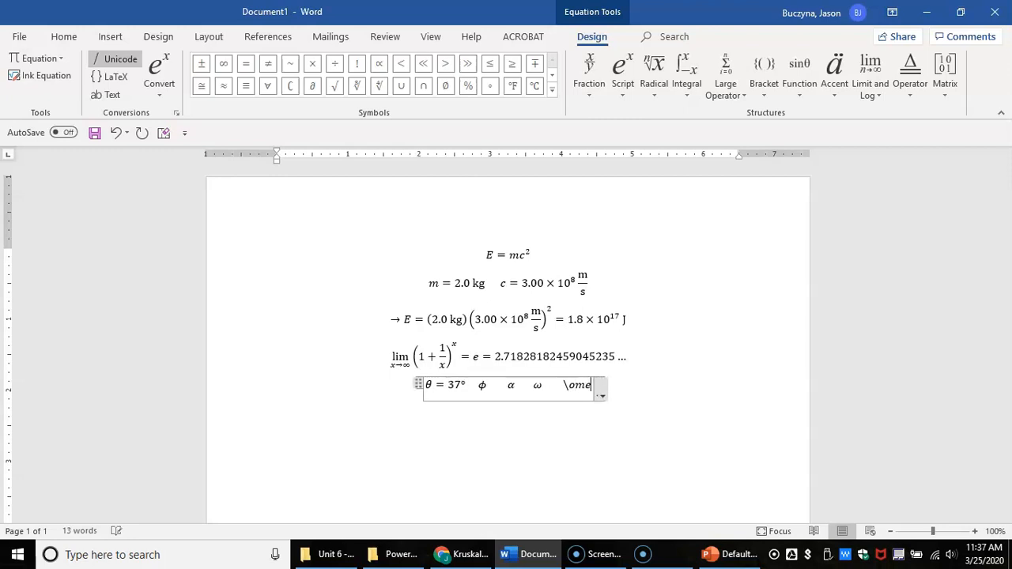
{"action": "key", "text": "BackSpace"}
{"action": "key", "text": "BackSpace"}
{"action": "key", "text": "BackSpace"}
{"action": "key", "text": "BackSpace"}
{"action": "key", "text": "BackSpace"}
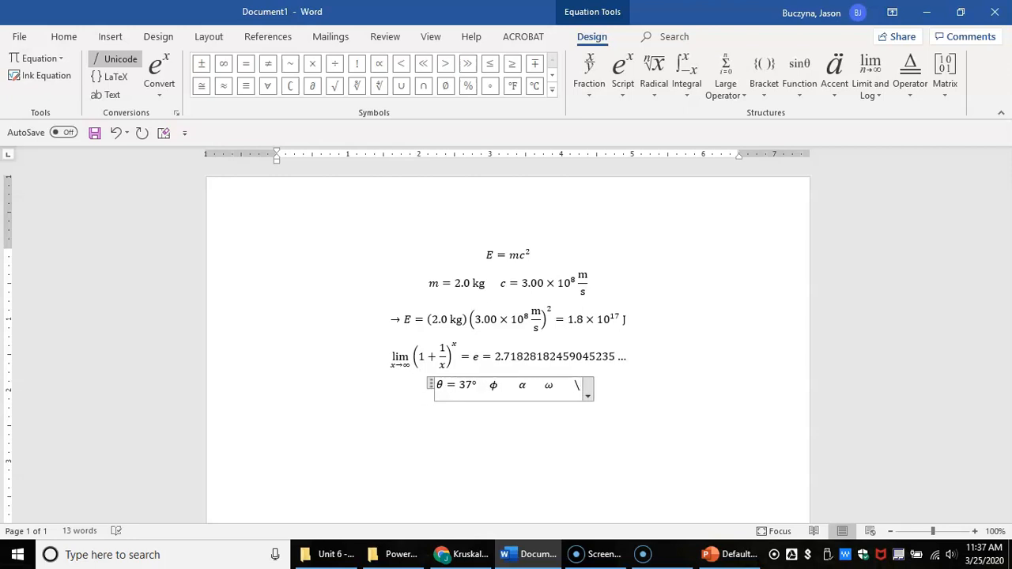
{"action": "type", "text": "O"}
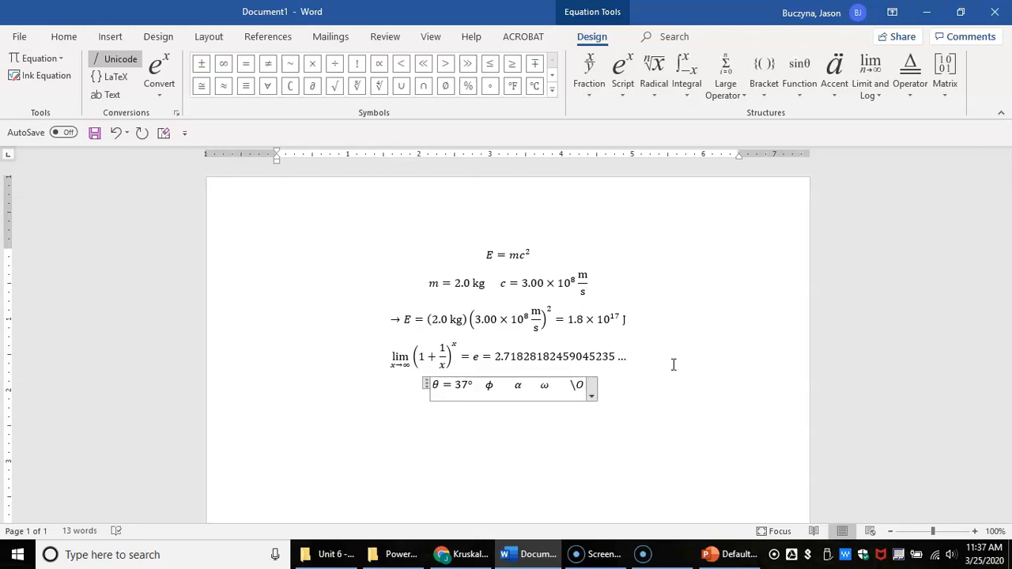
{"action": "type", "text": "mega"}
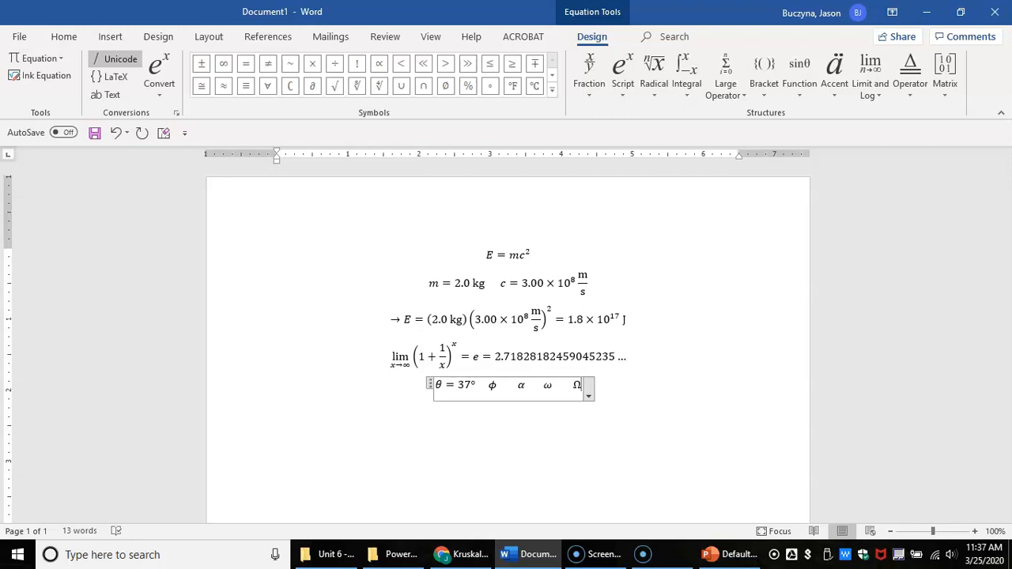
Insert a new equation on the line below the Greek letter equation and enter x ∈ ℝ in it.
{"action": "left_click", "coordinate": [278, 407]}
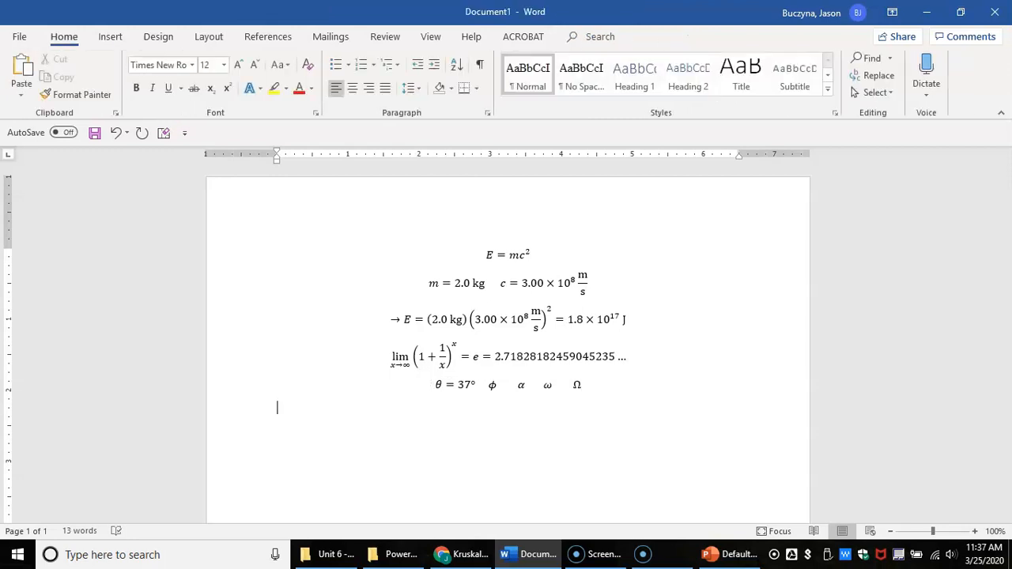
{"action": "key", "text": "alt+equal"}
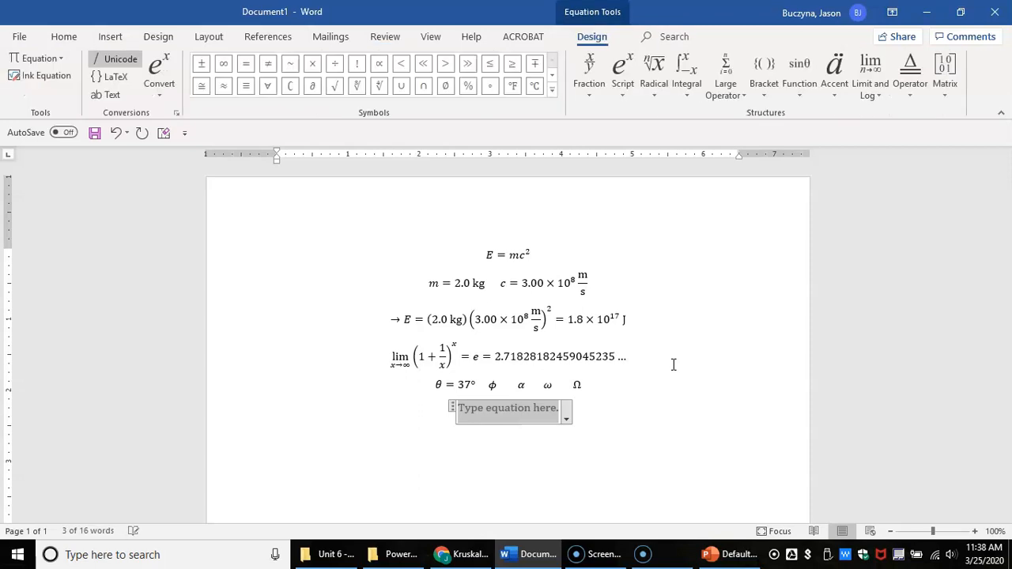
{"action": "type", "text": "x"}
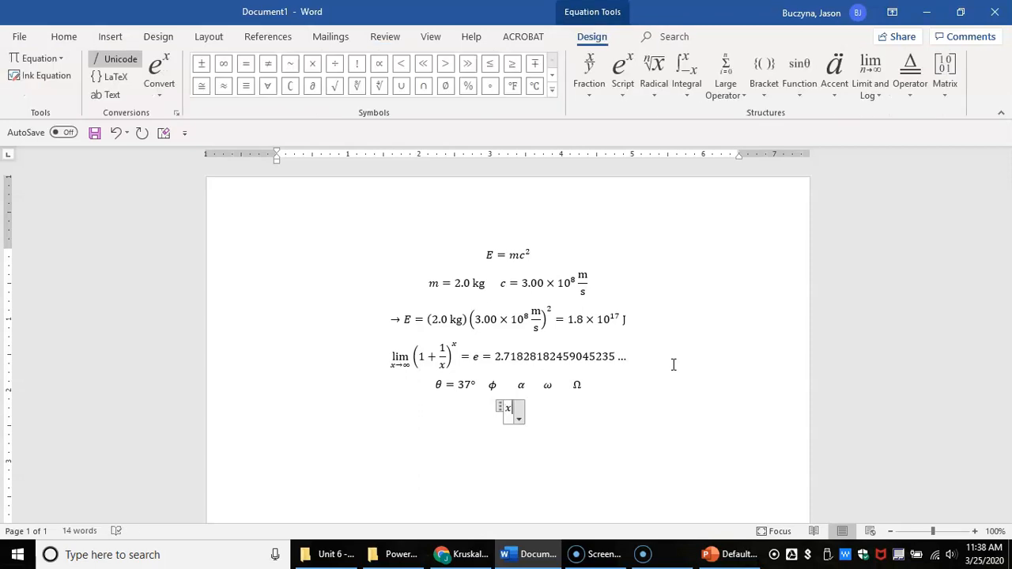
{"action": "left_click", "coordinate": [512, 412]}
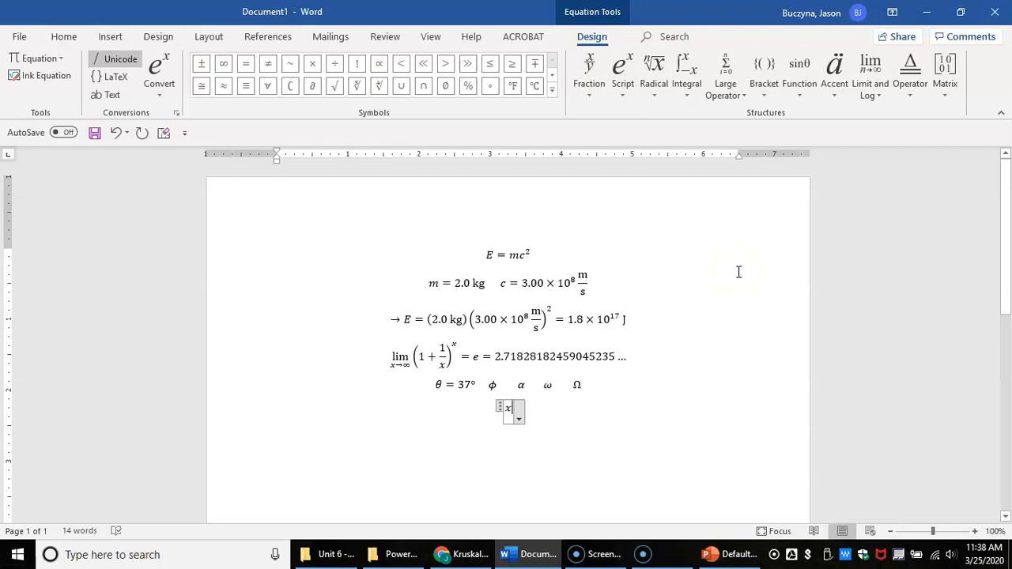
{"action": "type", "text": "\\"}
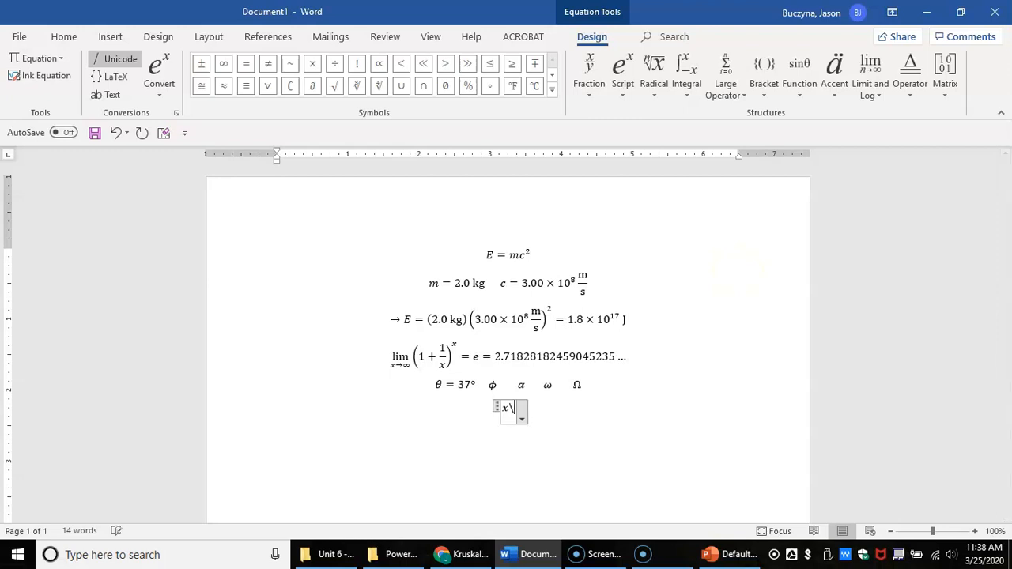
{"action": "type", "text": "in"}
{"action": "type", "text": "\\doubleR"}
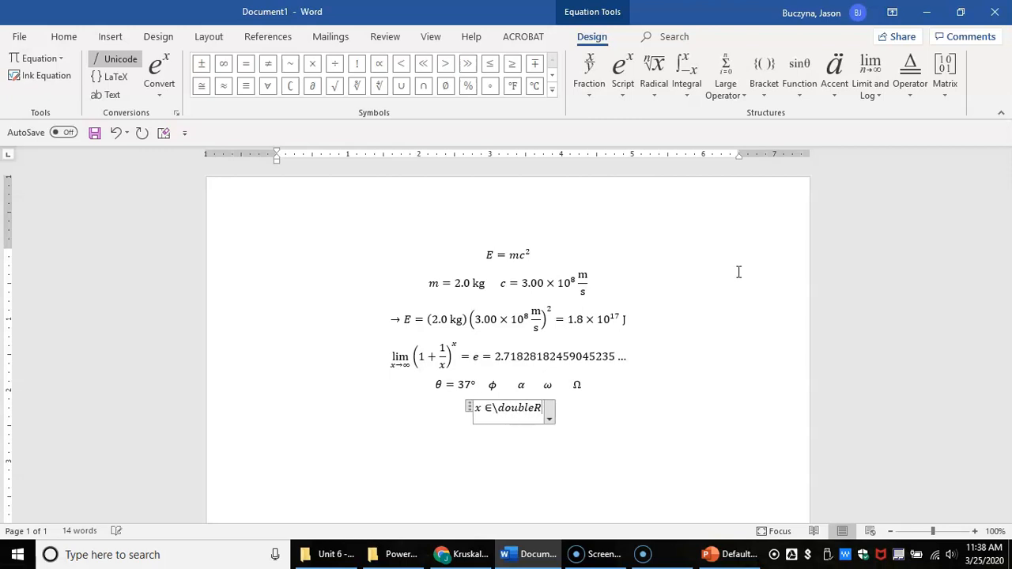
{"action": "key", "text": "space"}
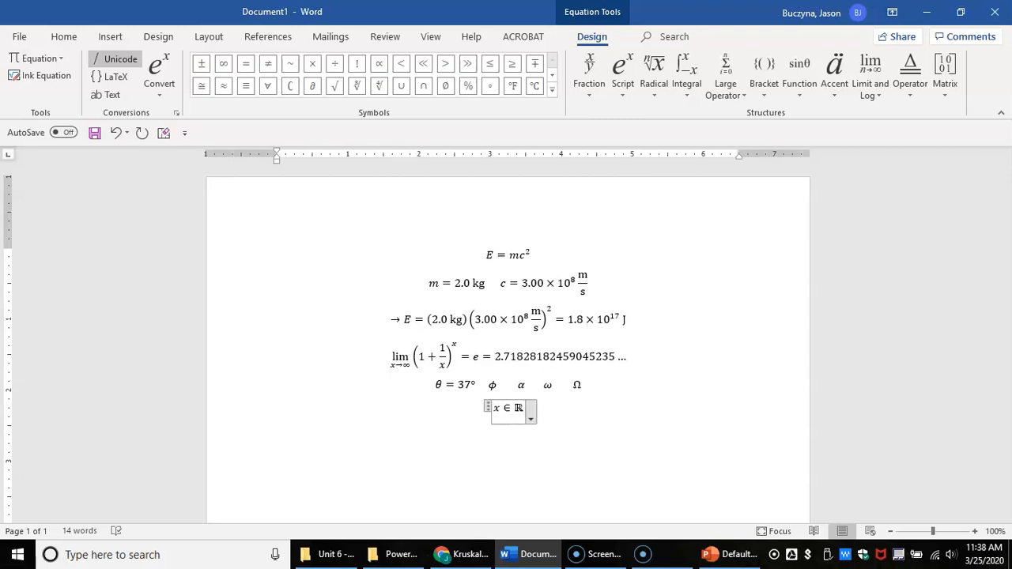
Replace the ℝ in the set-membership equation with ℕ, and the ℕ with ℚ.
{"action": "key", "text": "BackSpace"}
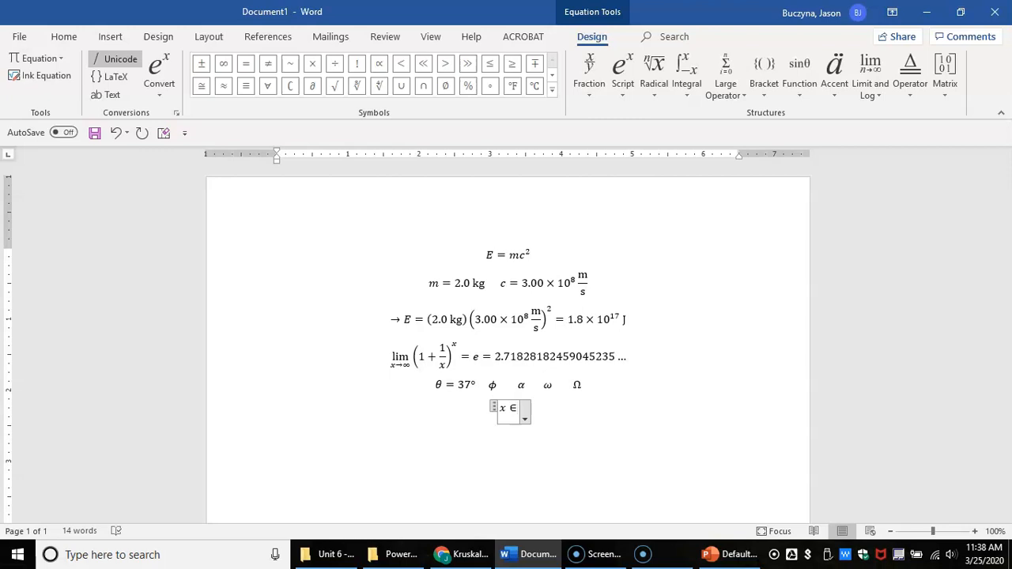
{"action": "type", "text": "\\doubleN"}
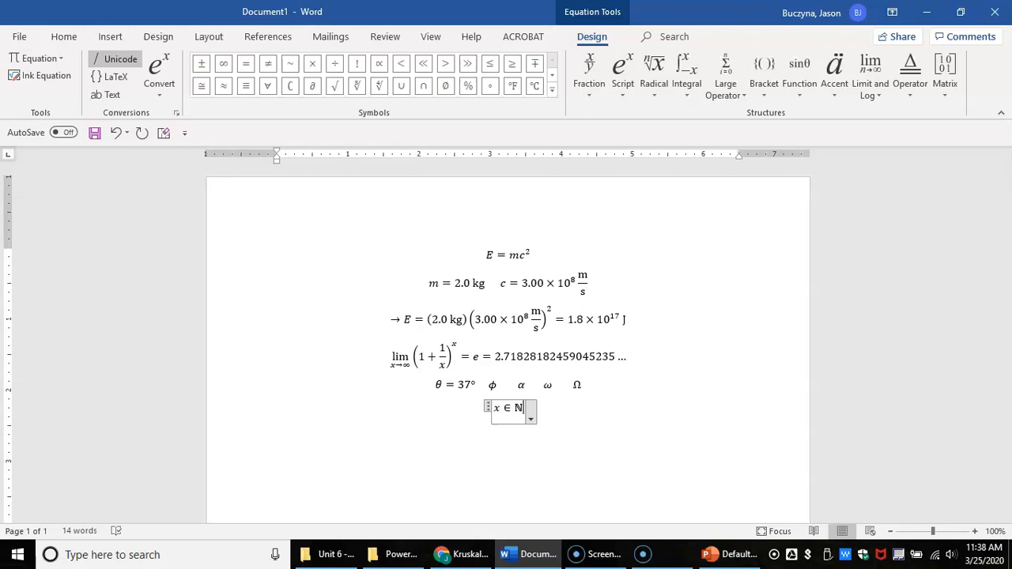
{"action": "key", "text": "BackSpace"}
{"action": "type", "text": "\\doubleQ"}
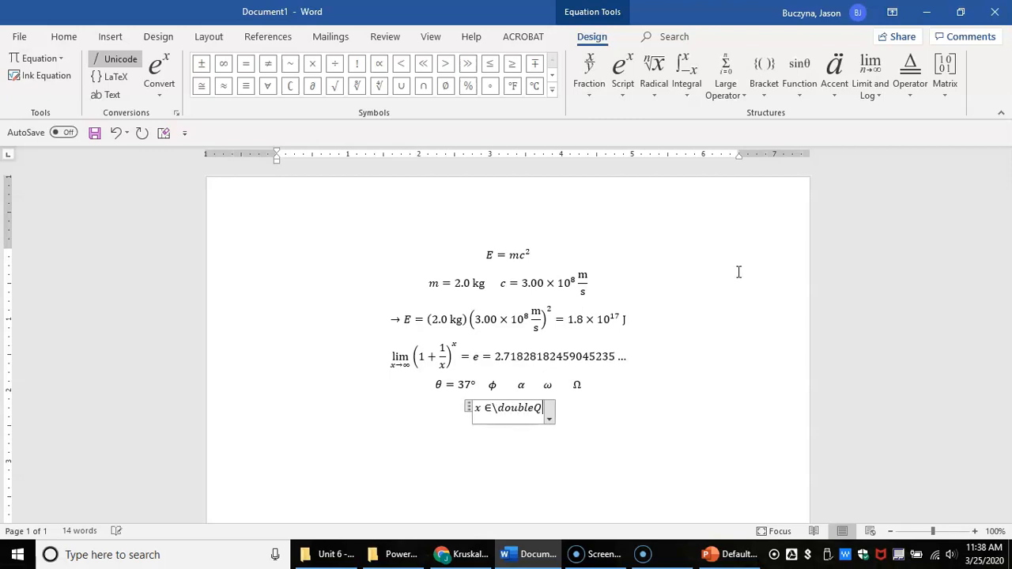
{"action": "key", "text": "space"}
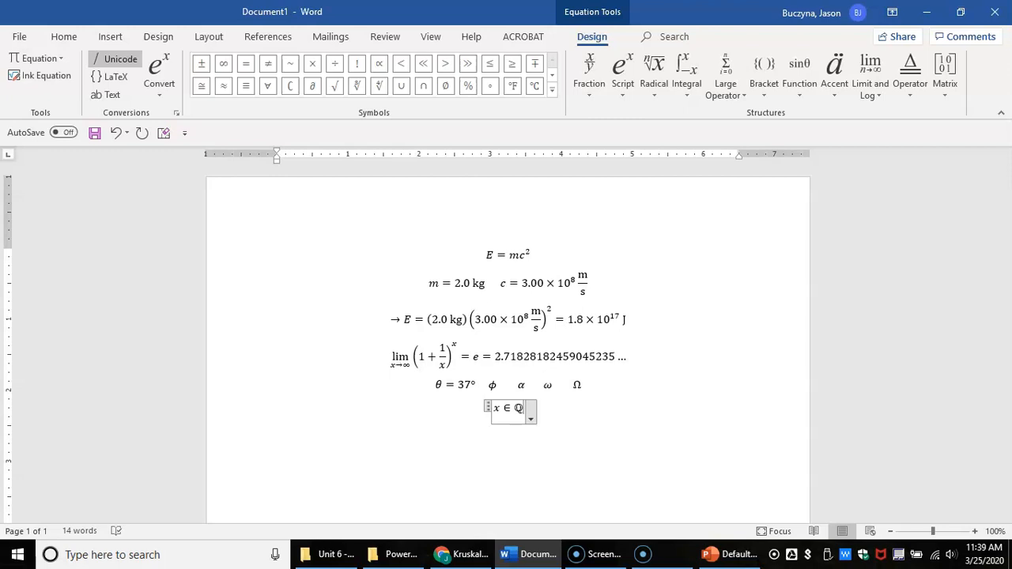
Add a superscript plus sign to the ℚ so the equation reads x ∈ ℚ⁺.
{"action": "type", "text": "^"}
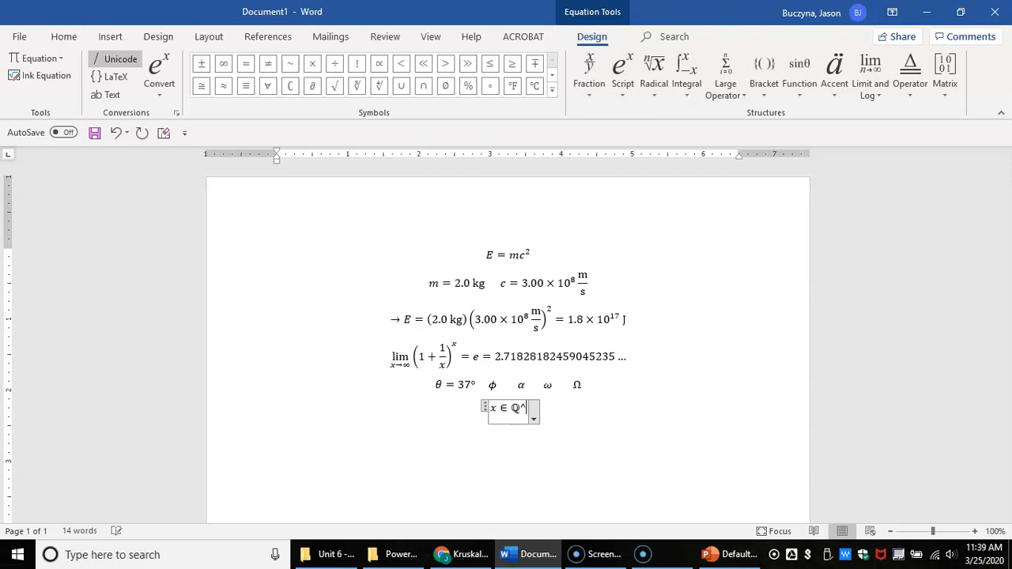
{"action": "type", "text": "+"}
{"action": "key", "text": "space"}
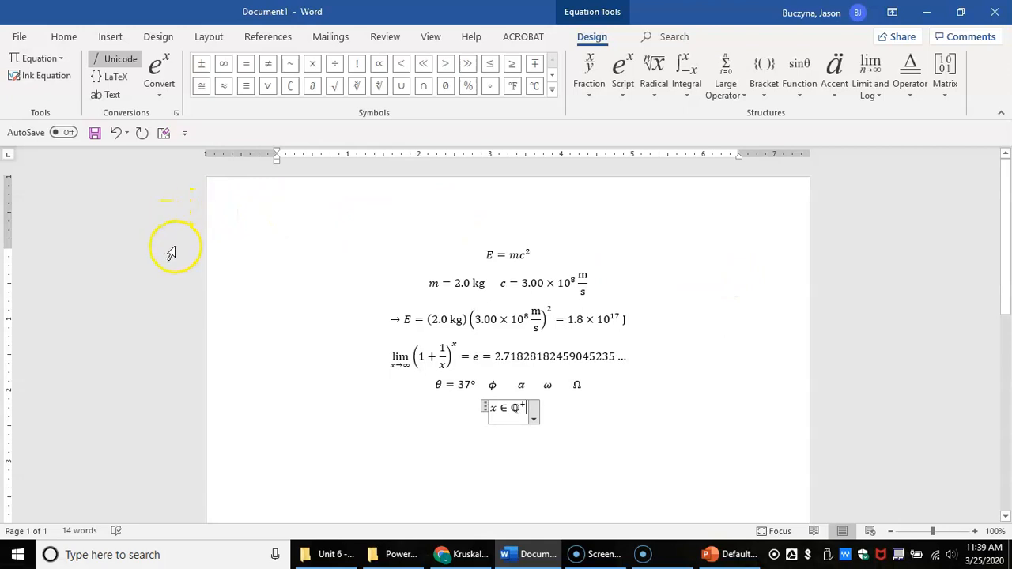
Switch to the Default template.pptx presentation in PowerPoint and enter Equation in the first slide's title placeholder.
{"action": "left_click", "coordinate": [730, 560]}
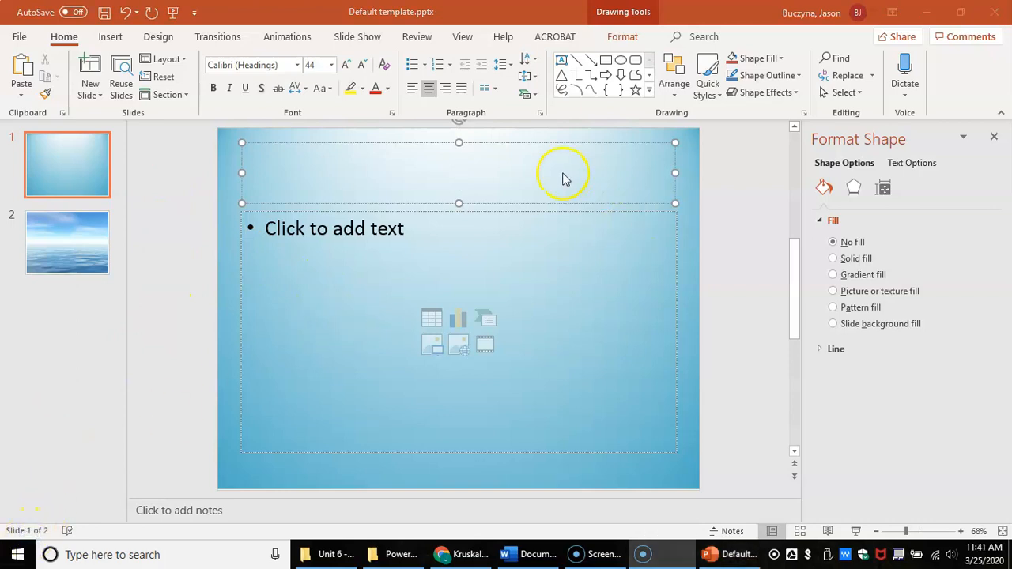
{"action": "left_click", "coordinate": [439, 171]}
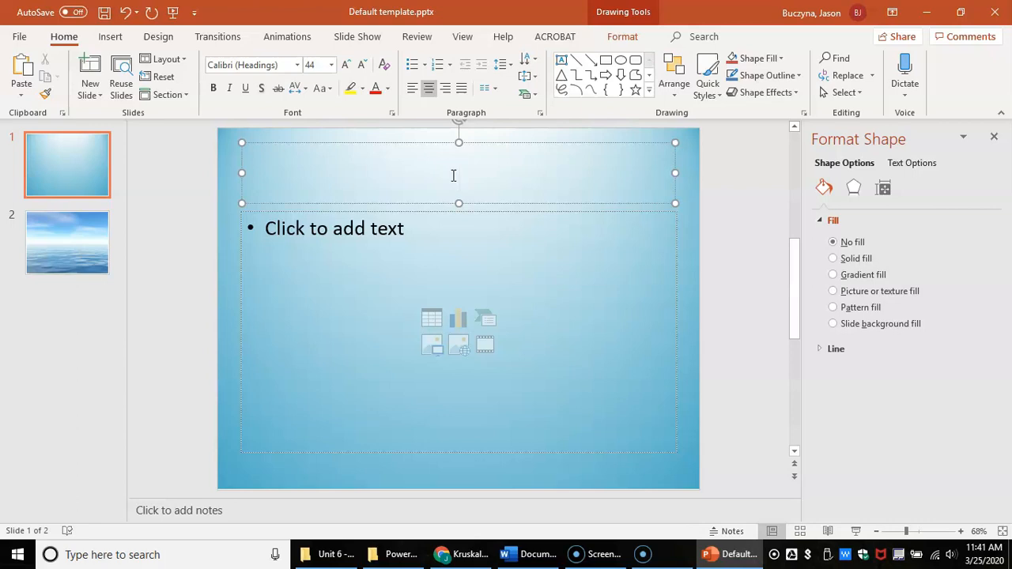
{"action": "type", "text": "Equation"}
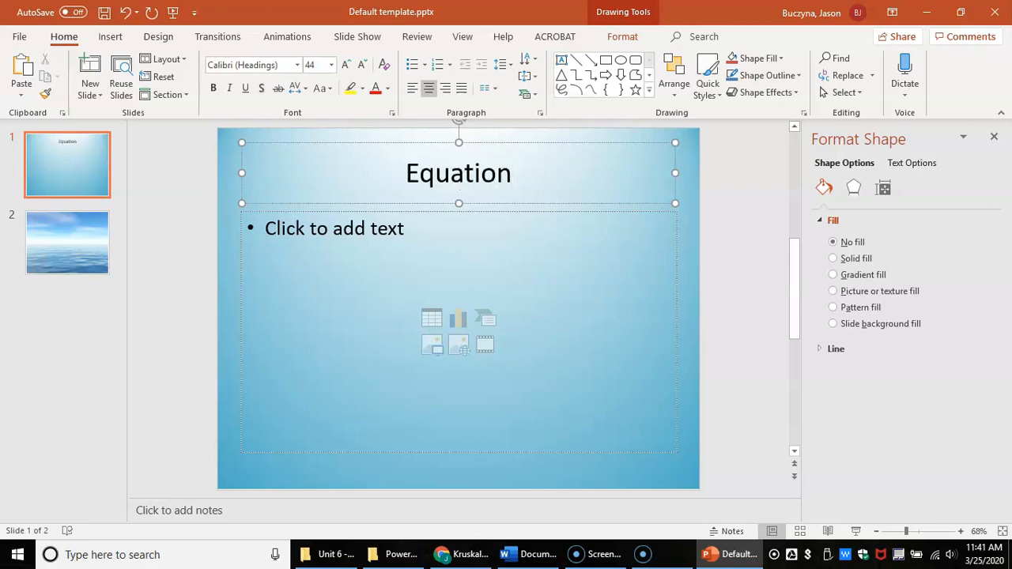
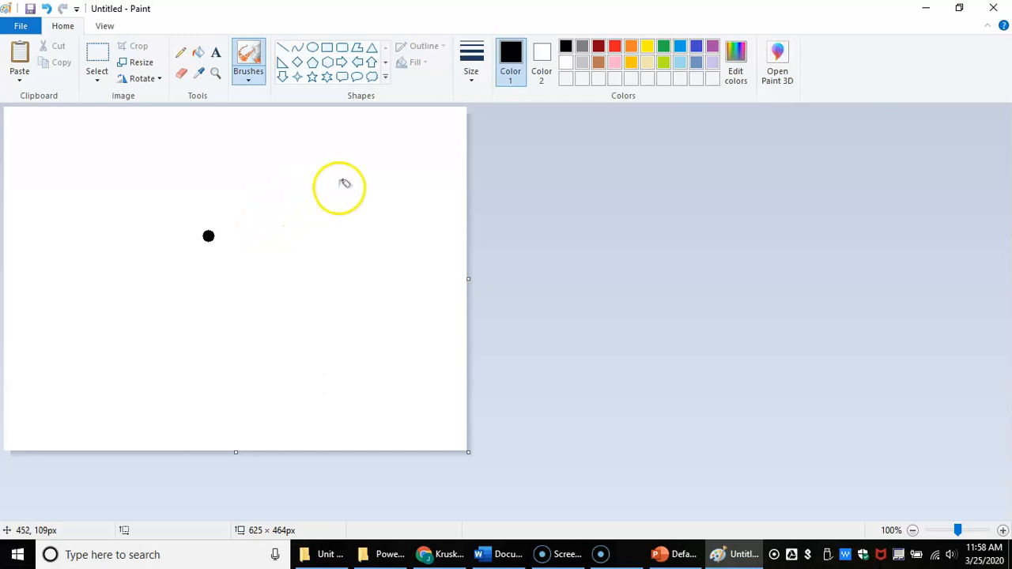
Draw a vertical black line about 44 px long to the right of the dot, using the second-thinnest line width.
{"action": "left_click", "coordinate": [284, 49]}
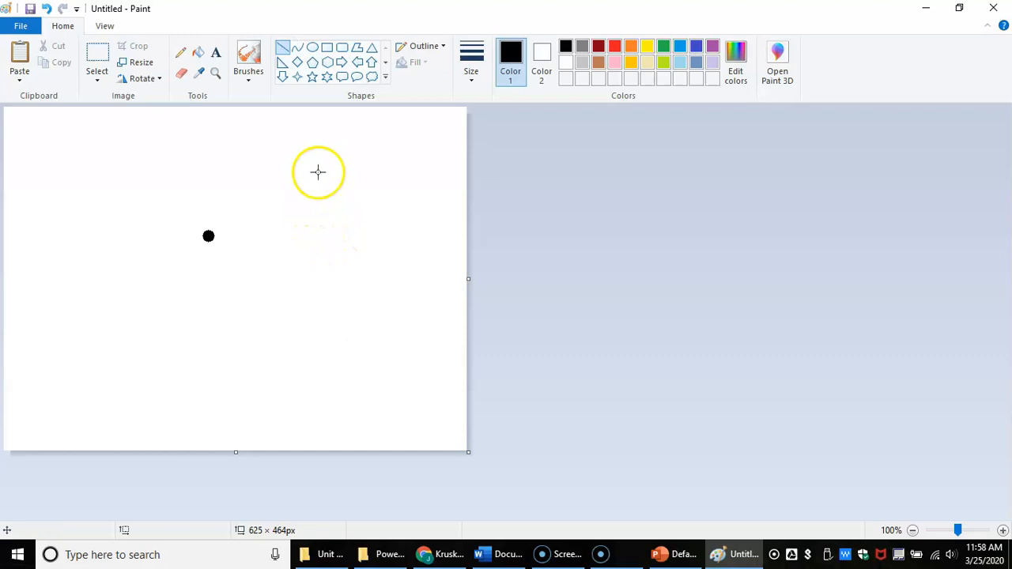
{"action": "left_click", "coordinate": [469, 79]}
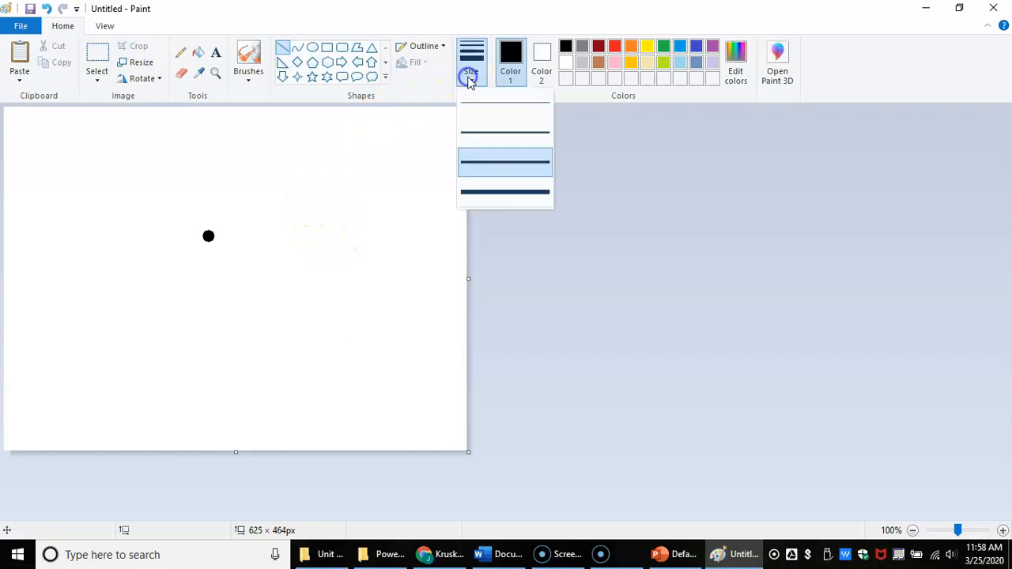
{"action": "left_click", "coordinate": [485, 134]}
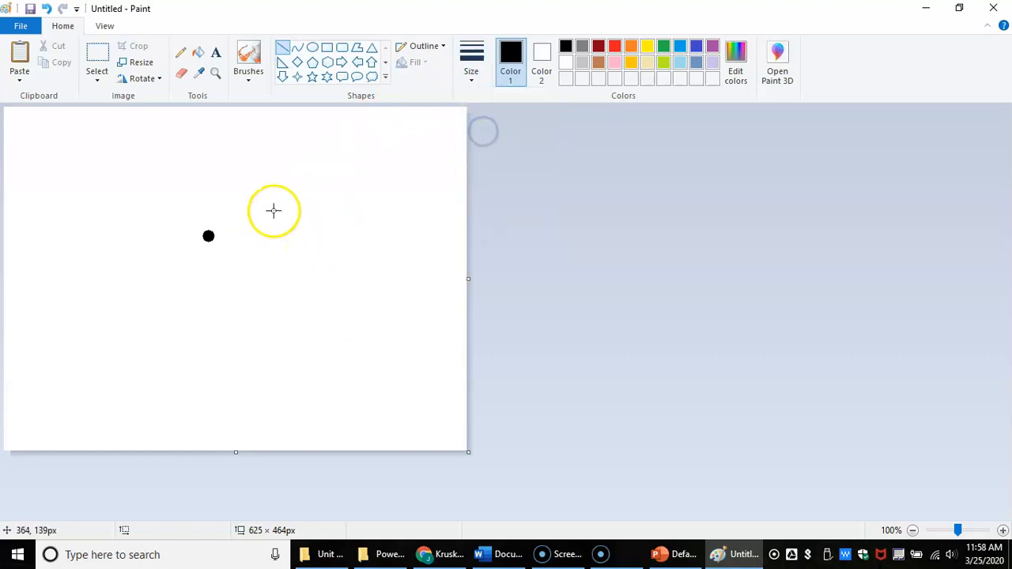
{"action": "left_click_drag", "start_coordinate": [288, 194], "coordinate": [287, 227]}
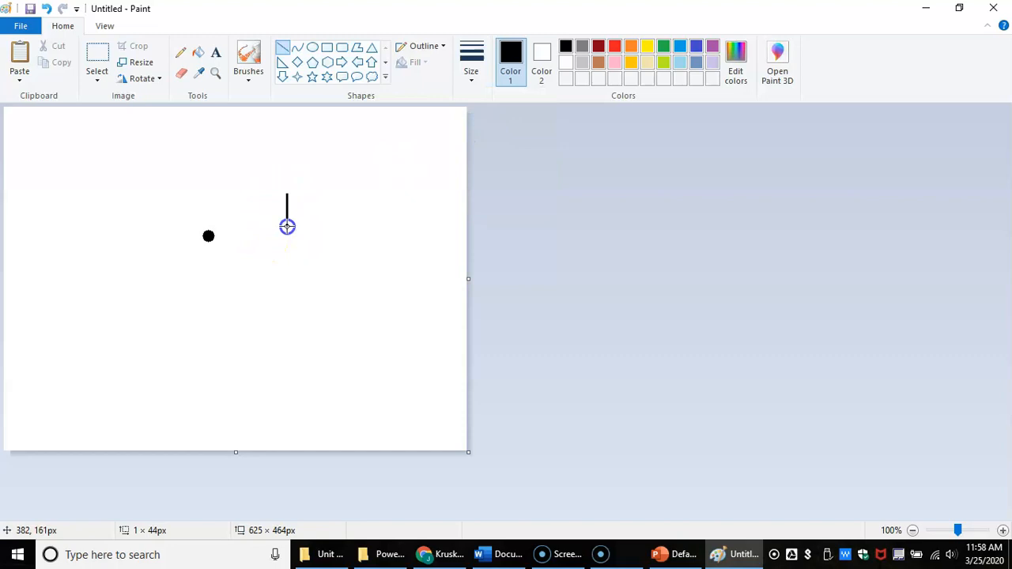
Draw a small outlined down-arrow shape about 36 px tall to the upper right of the vertical line.
{"action": "left_click", "coordinate": [284, 77]}
{"action": "left_click_drag", "start_coordinate": [371, 165], "coordinate": [373, 204]}
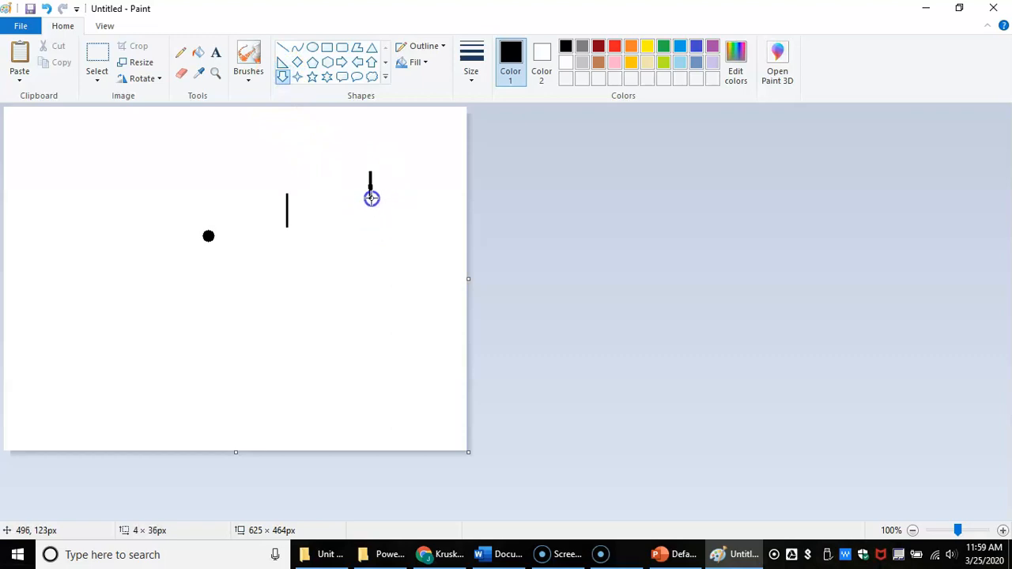
{"action": "left_click_drag", "start_coordinate": [375, 197], "coordinate": [376, 197]}
{"action": "left_click", "coordinate": [389, 290]}
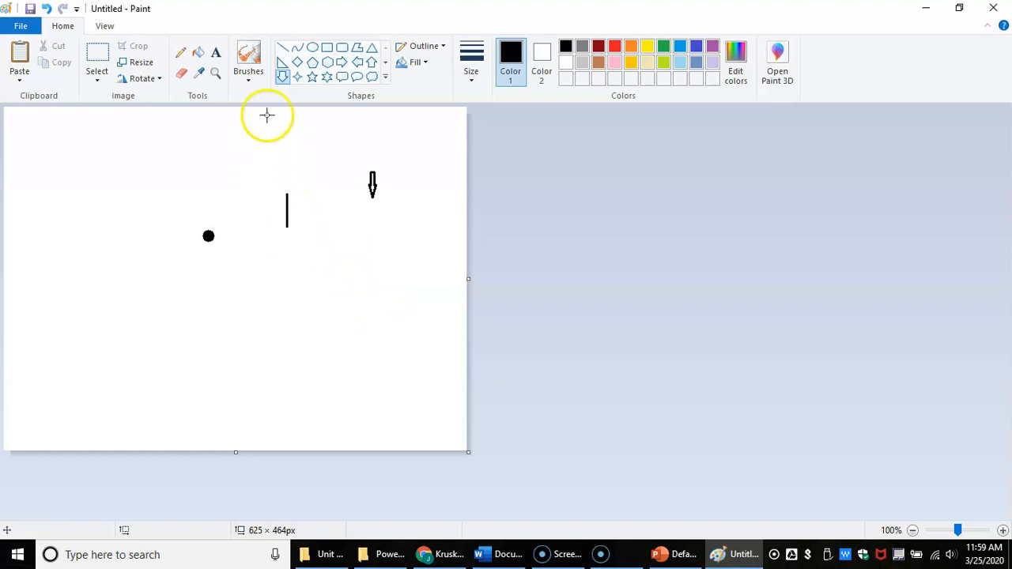
Draw a short diagonal line at the lower end of the vertical line as the left half of an arrowhead.
{"action": "left_click", "coordinate": [284, 48]}
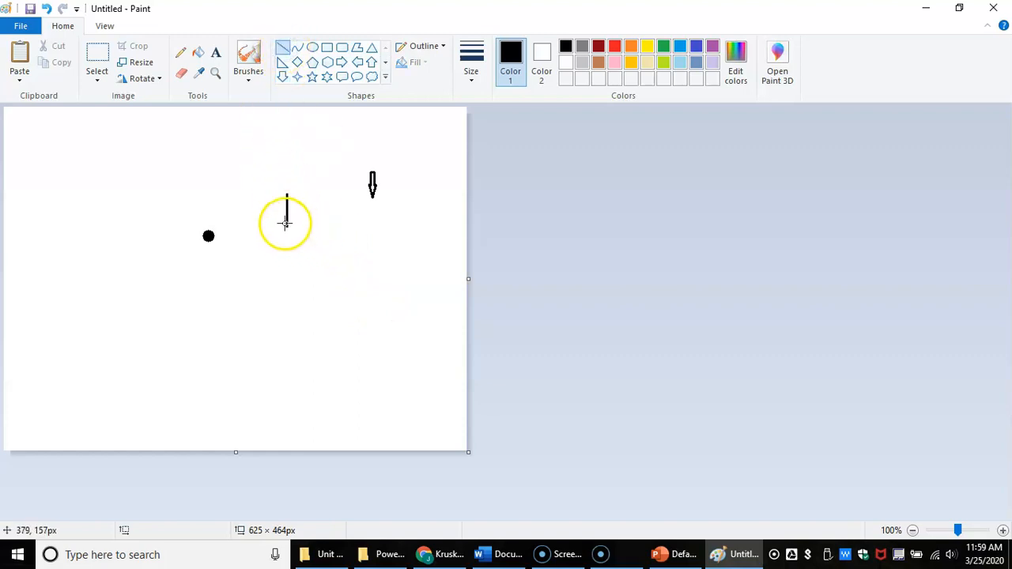
{"action": "left_click_drag", "start_coordinate": [284, 221], "coordinate": [287, 227]}
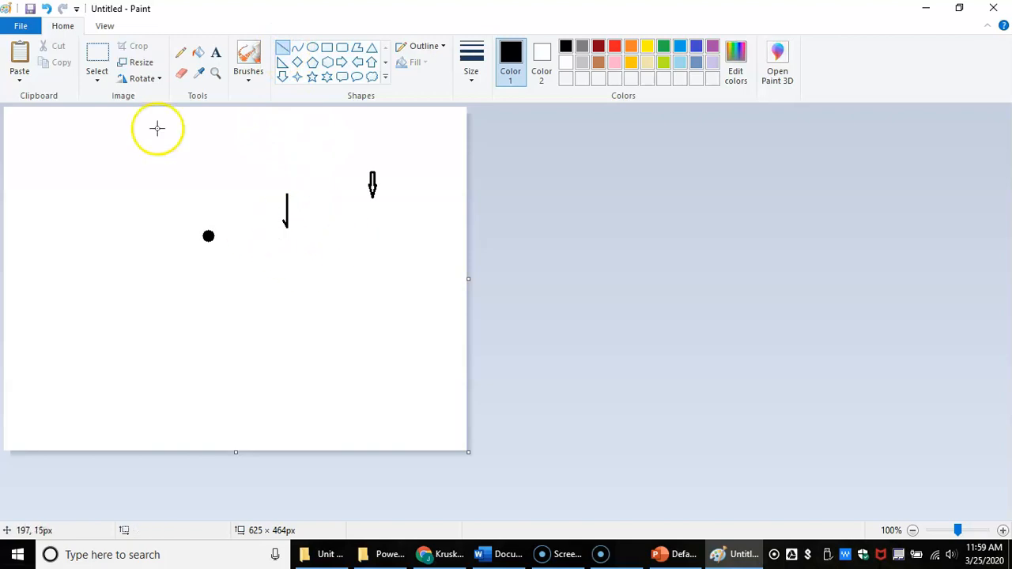
Copy the half arrow with a rectangular selection and paste a duplicate into the empty upper-left area of the canvas.
{"action": "left_click", "coordinate": [97, 60]}
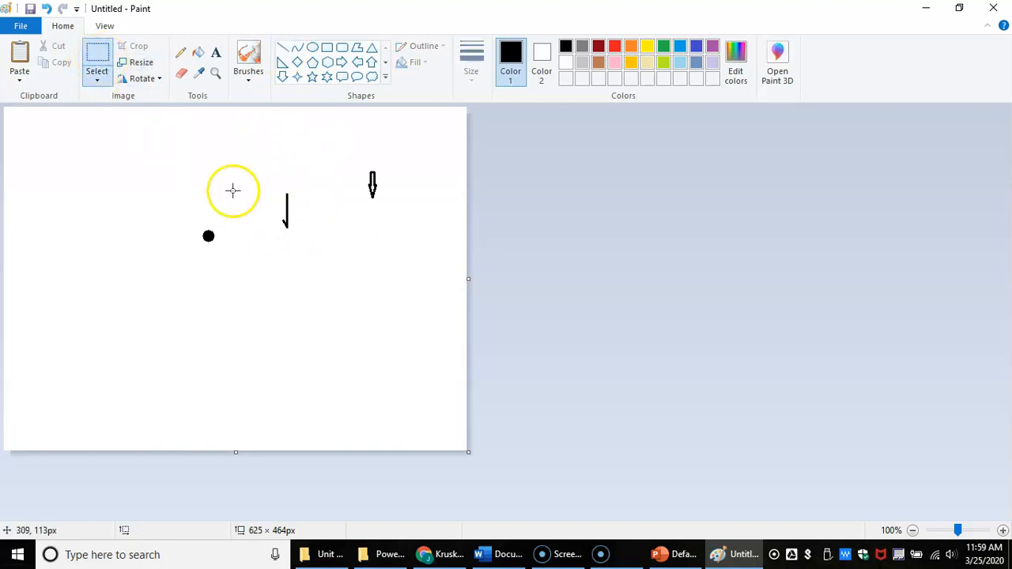
{"action": "left_click_drag", "start_coordinate": [271, 184], "coordinate": [304, 242]}
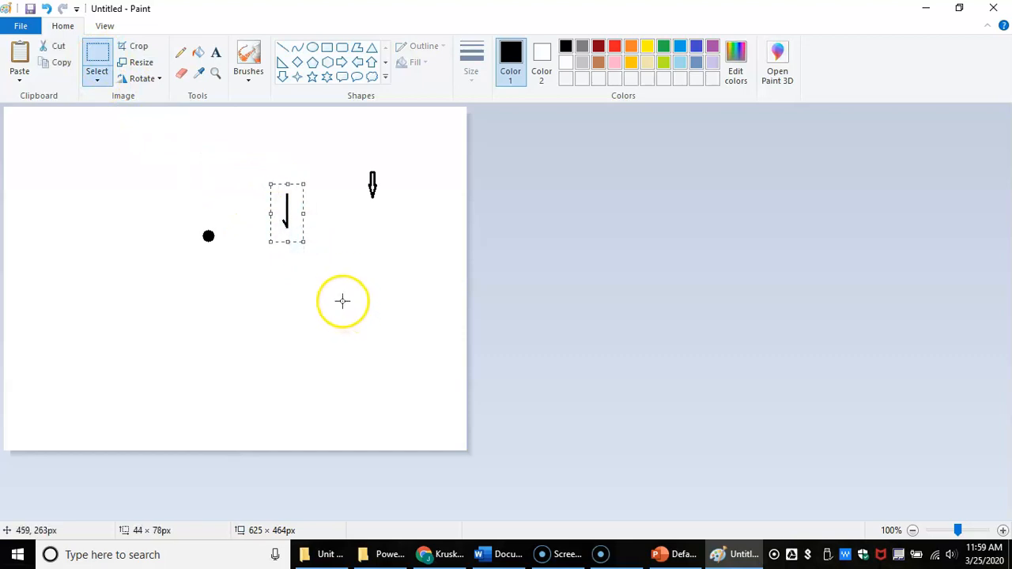
{"action": "key", "text": "ctrl+c"}
{"action": "key", "text": "ctrl+v"}
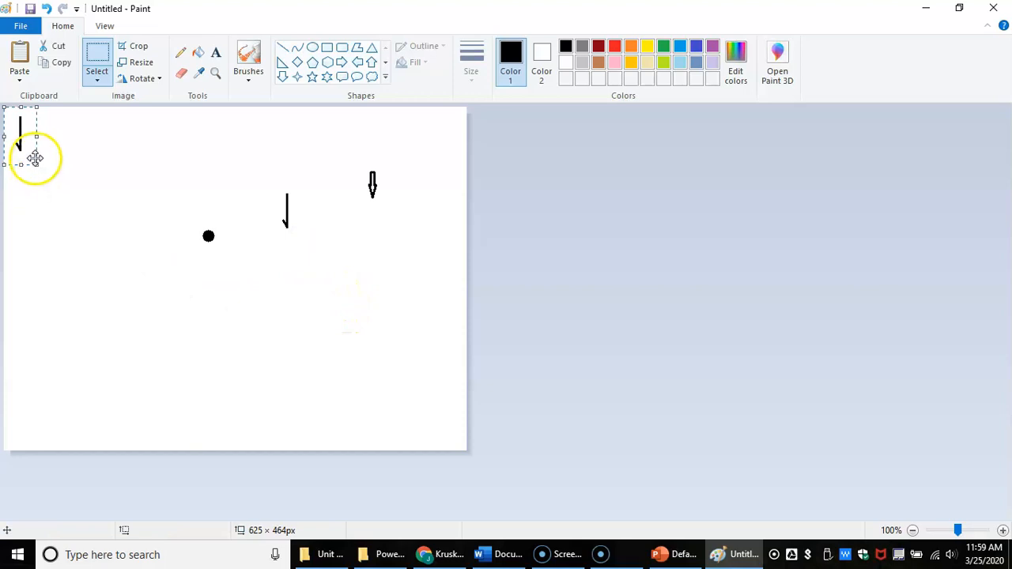
{"action": "left_click_drag", "start_coordinate": [27, 142], "coordinate": [78, 167]}
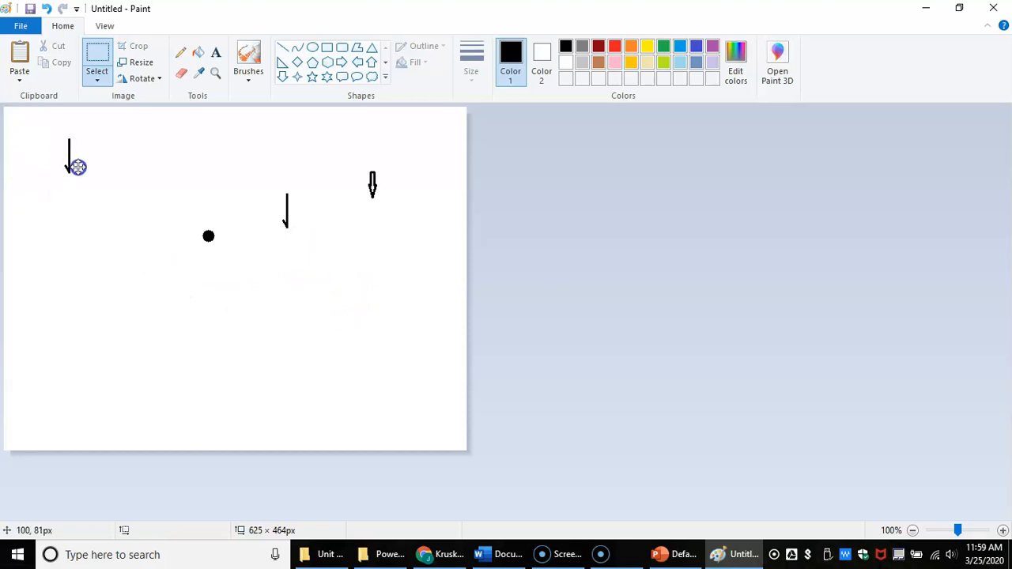
Flip the pasted half arrow horizontally and move it just to the right of the original half arrow.
{"action": "left_click", "coordinate": [158, 79]}
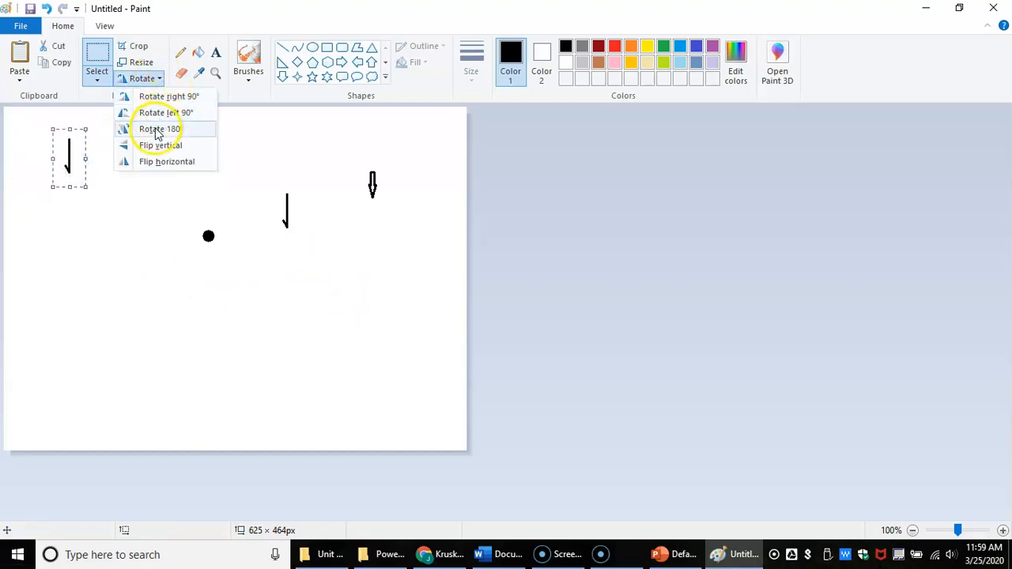
{"action": "left_click", "coordinate": [156, 165]}
{"action": "left_click_drag", "start_coordinate": [79, 157], "coordinate": [328, 215]}
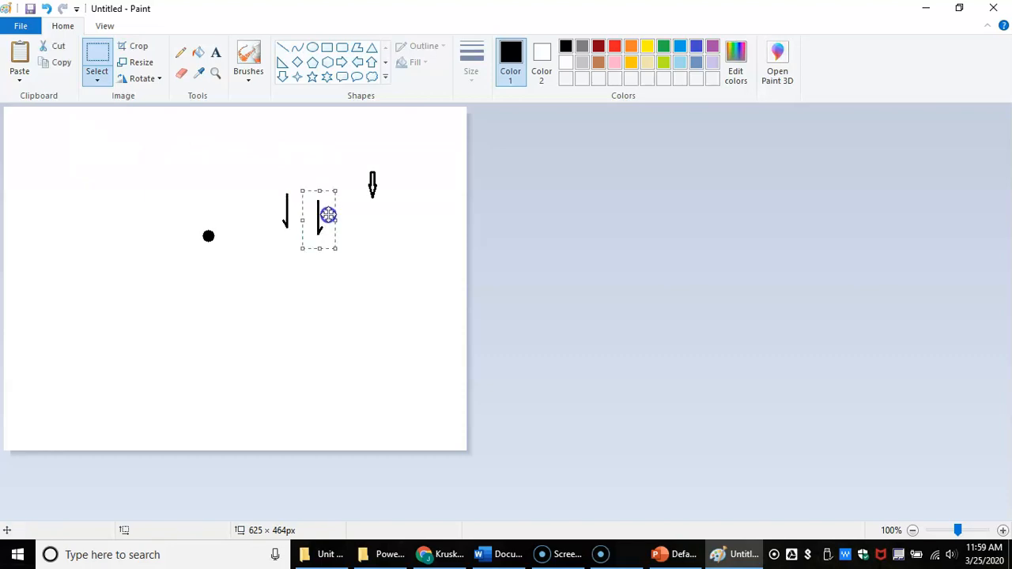
Turn on transparent selection, move the flipped half arrow onto the original to form a complete down arrow, and deselect it.
{"action": "left_click", "coordinate": [97, 79]}
{"action": "left_click", "coordinate": [143, 214]}
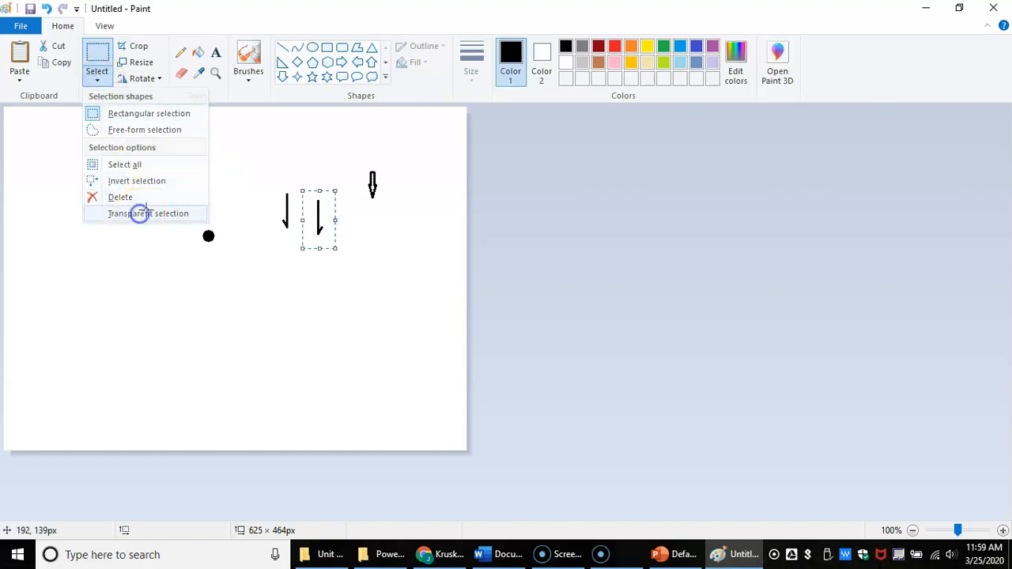
{"action": "left_click_drag", "start_coordinate": [329, 204], "coordinate": [302, 196]}
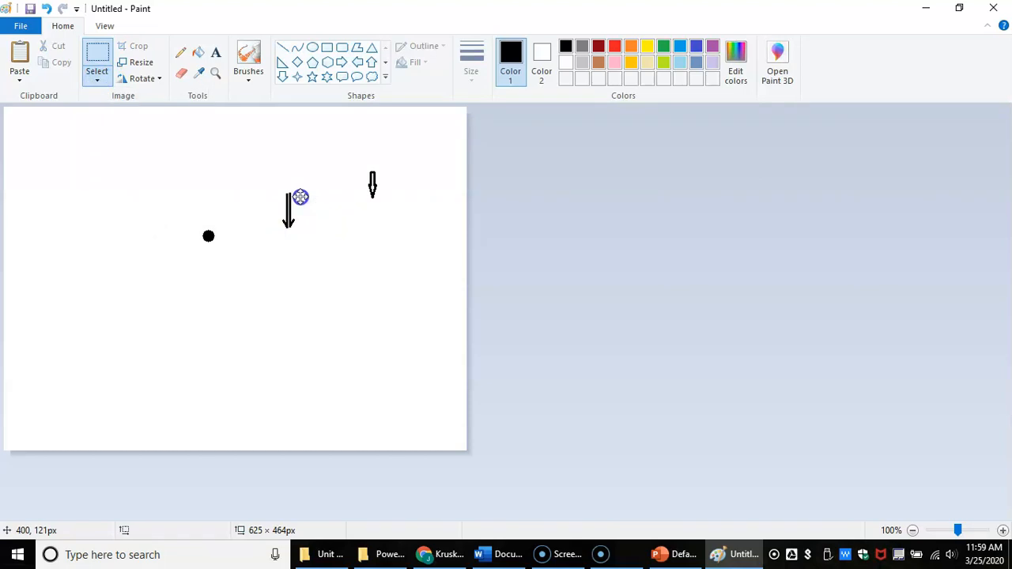
{"action": "left_click", "coordinate": [353, 157]}
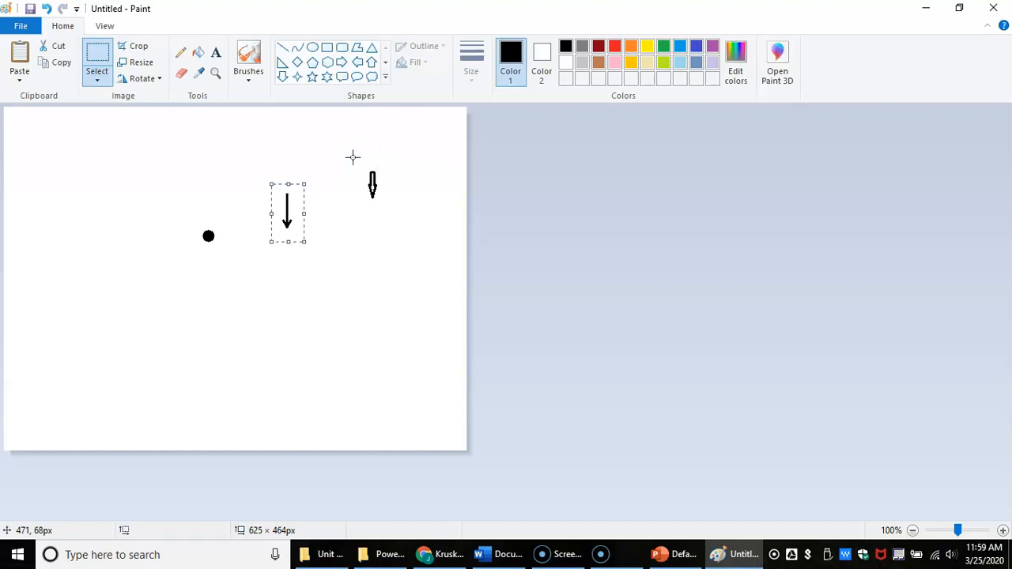
{"action": "left_click", "coordinate": [330, 153]}
{"action": "left_click", "coordinate": [95, 59]}
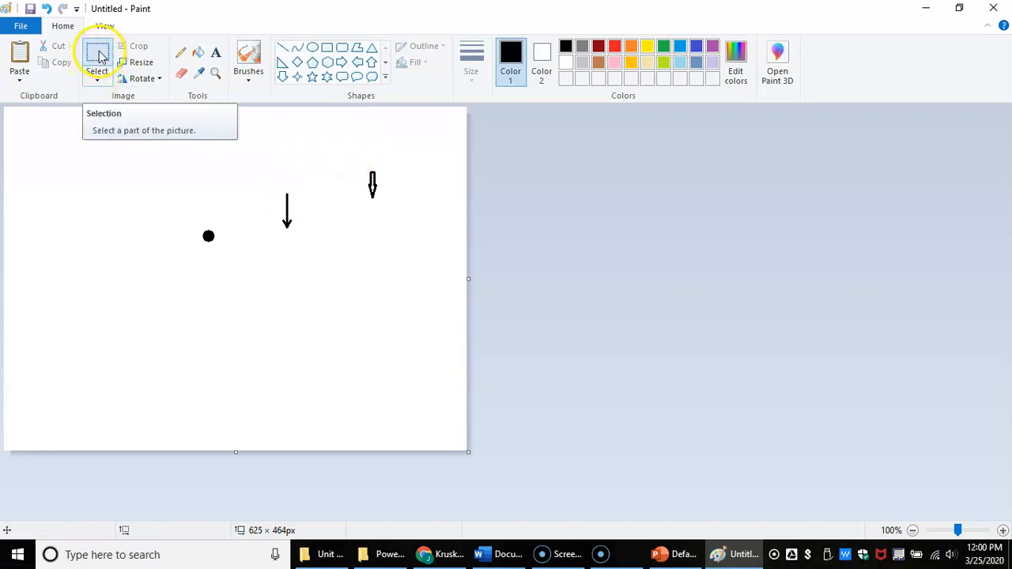
Lengthen the down arrow by copying its upper shaft, pasting it in line above the original, and deselecting it.
{"action": "left_click_drag", "start_coordinate": [270, 176], "coordinate": [303, 210]}
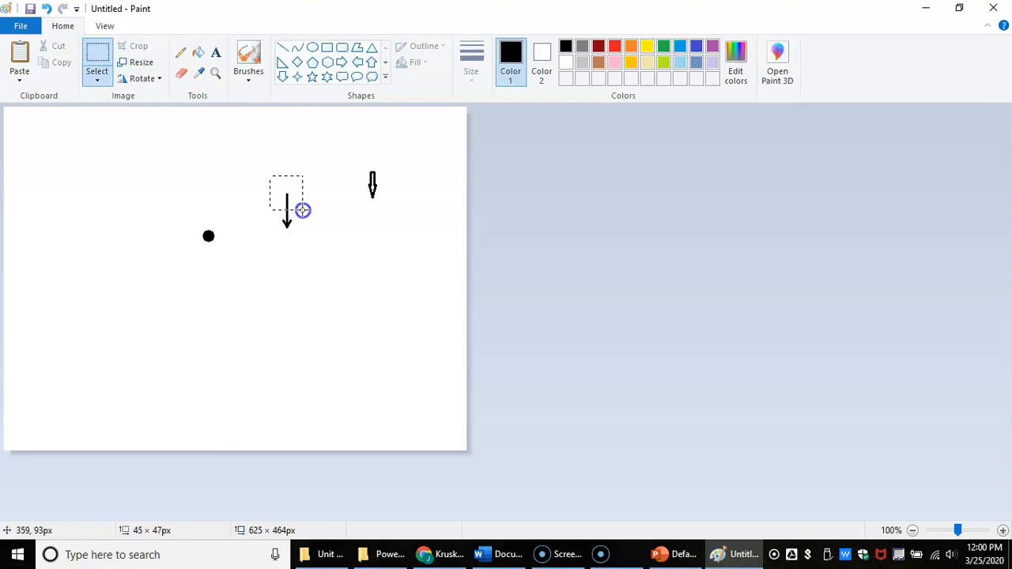
{"action": "left_click", "coordinate": [113, 169]}
{"action": "left_click", "coordinate": [22, 124]}
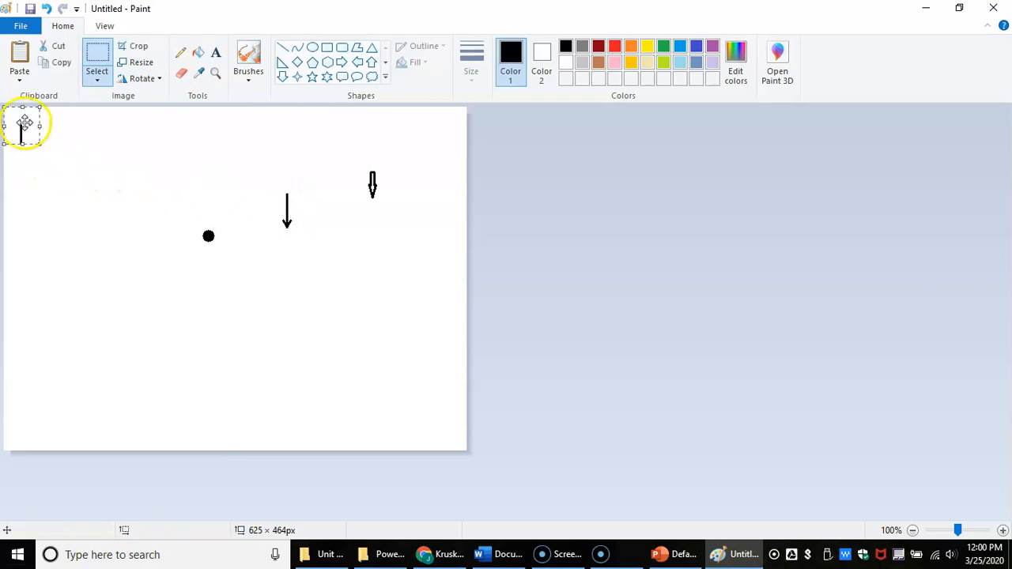
{"action": "left_click_drag", "start_coordinate": [115, 134], "coordinate": [299, 164]}
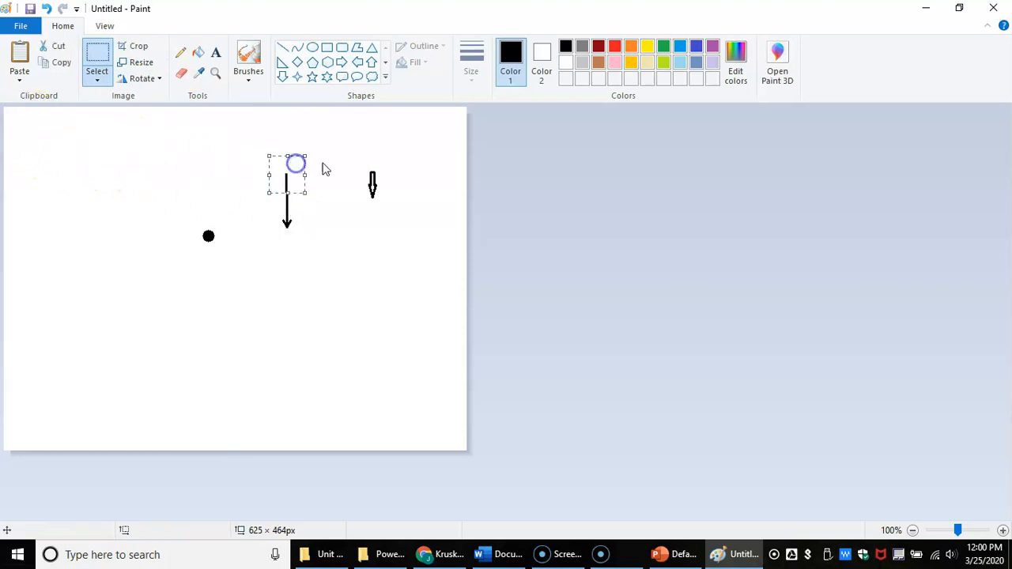
{"action": "left_click", "coordinate": [339, 289]}
Copy the lengthened down arrow, paste a duplicate, and place it so its tail starts at the dot.
{"action": "left_click_drag", "start_coordinate": [271, 165], "coordinate": [309, 244]}
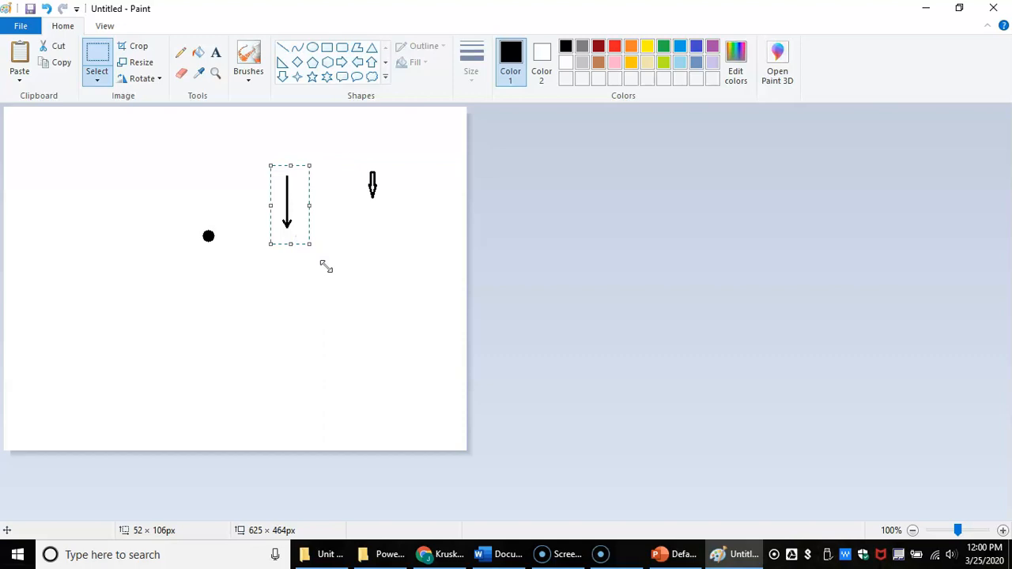
{"action": "key", "text": "ctrl+c"}
{"action": "key", "text": "ctrl+v"}
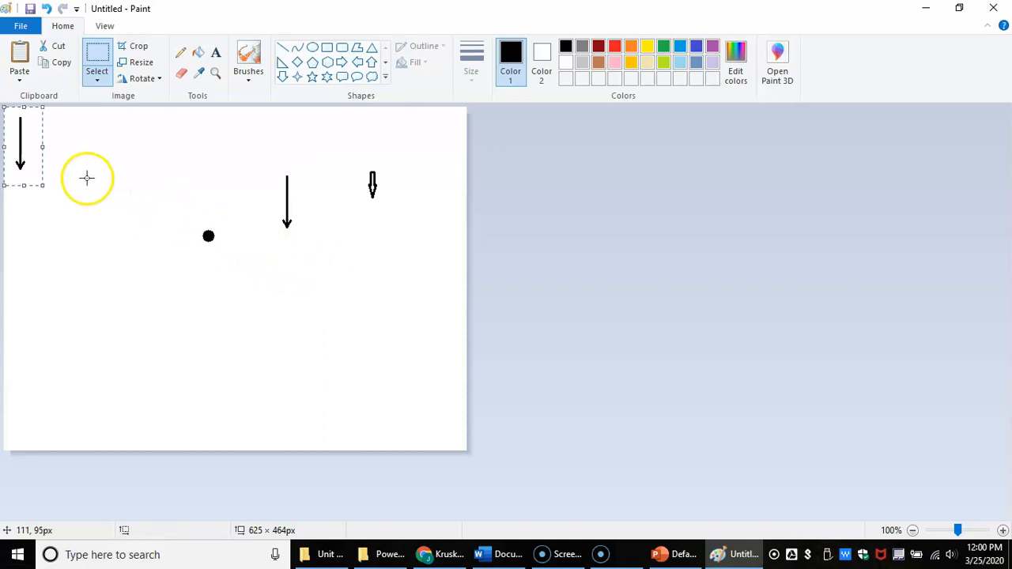
{"action": "left_click_drag", "start_coordinate": [27, 131], "coordinate": [215, 257]}
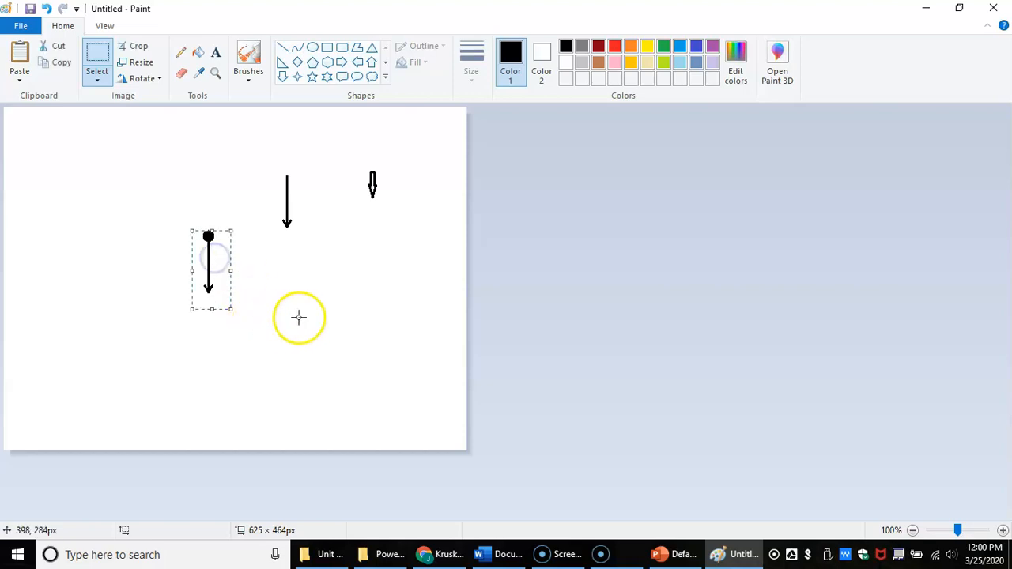
{"action": "left_click", "coordinate": [323, 298]}
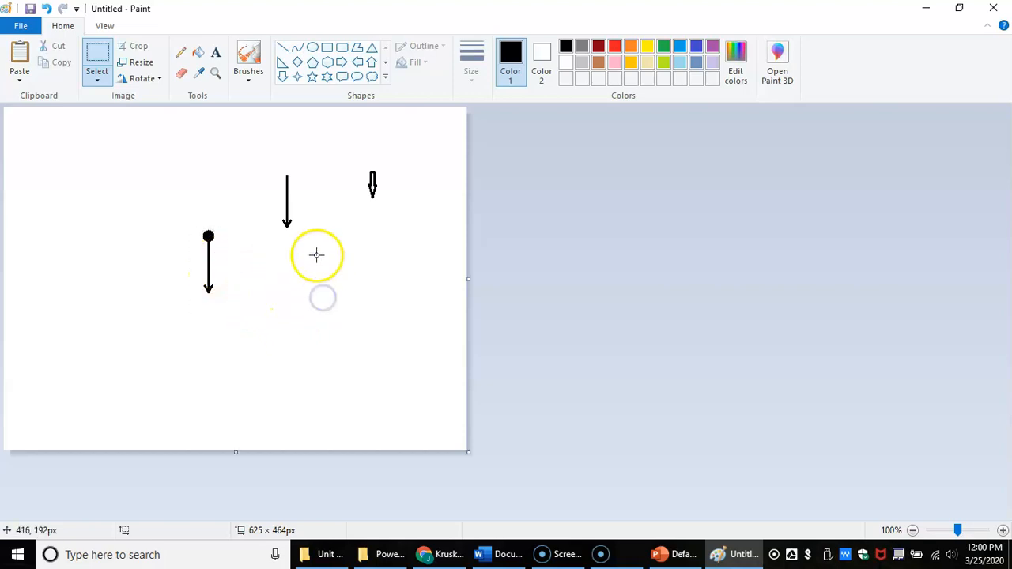
Copy the separate down arrow again, paste a duplicate, flip it vertically into an up arrow, and deselect it.
{"action": "left_click_drag", "start_coordinate": [265, 162], "coordinate": [310, 249]}
{"action": "key", "text": "ctrl+c"}
{"action": "key", "text": "ctrl+v"}
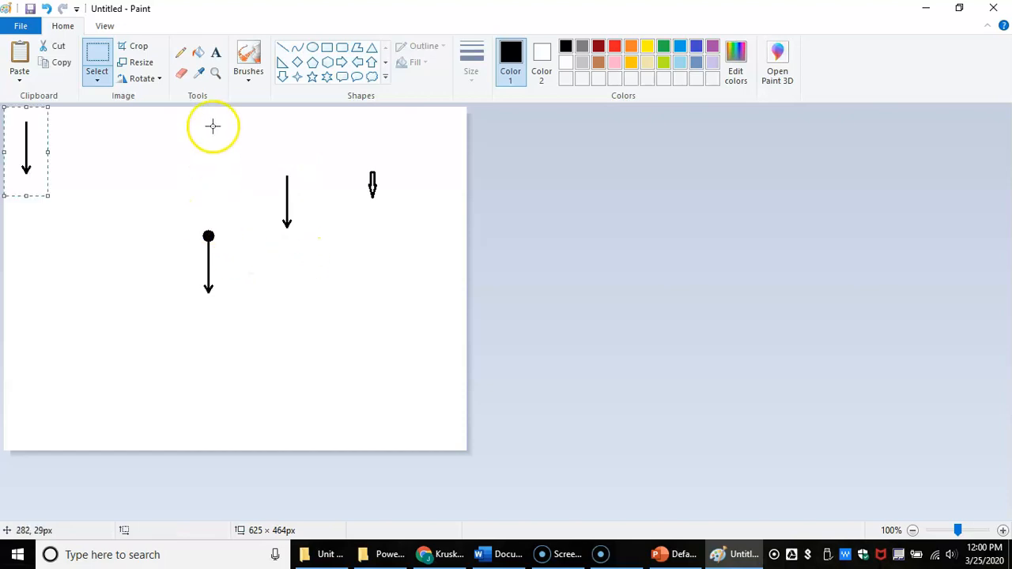
{"action": "left_click", "coordinate": [158, 80]}
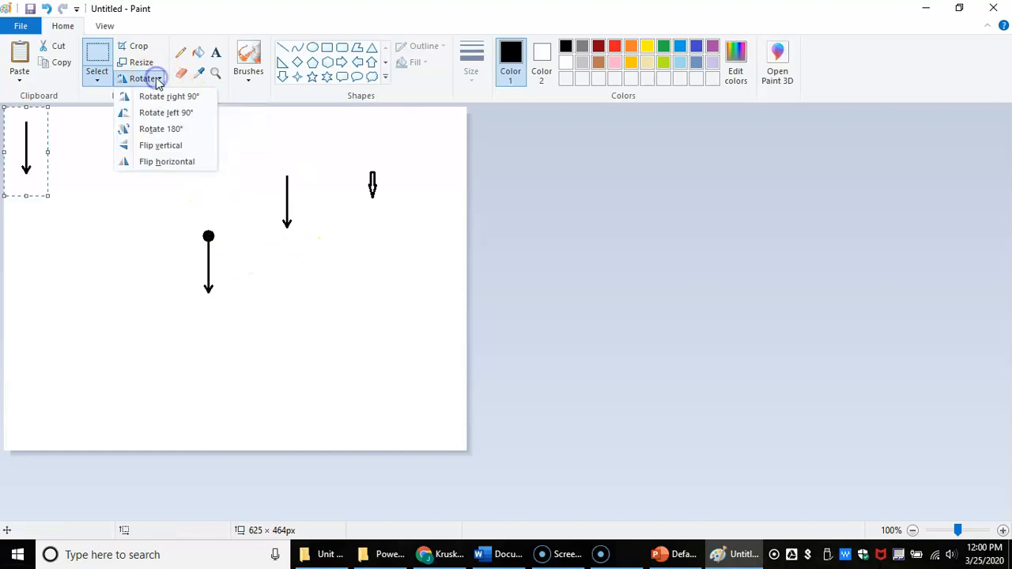
{"action": "left_click", "coordinate": [165, 149]}
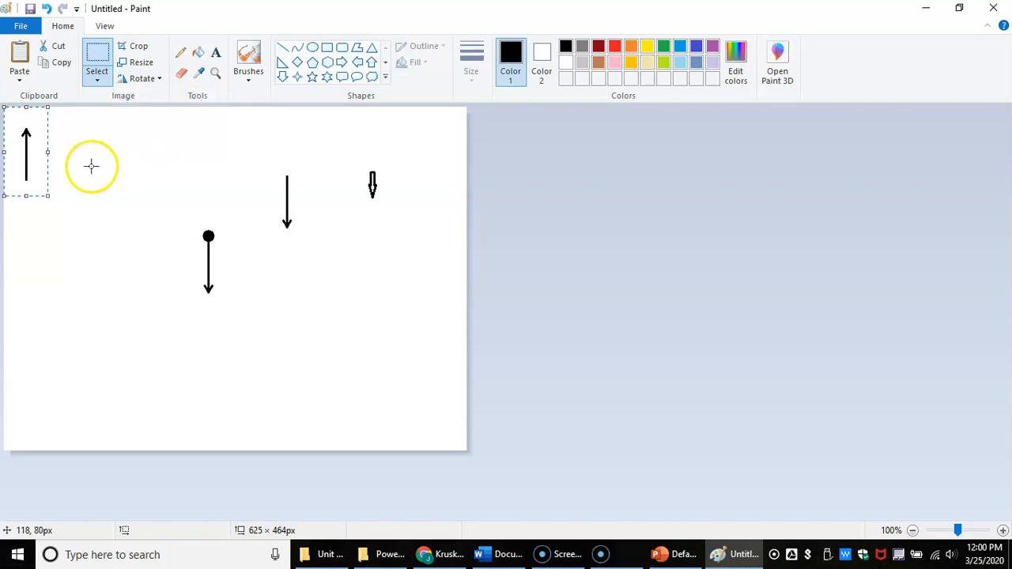
{"action": "left_click", "coordinate": [95, 198]}
Shorten the up arrow by selecting and clearing the lower part of its shaft.
{"action": "left_click_drag", "start_coordinate": [84, 262], "coordinate": [5, 206]}
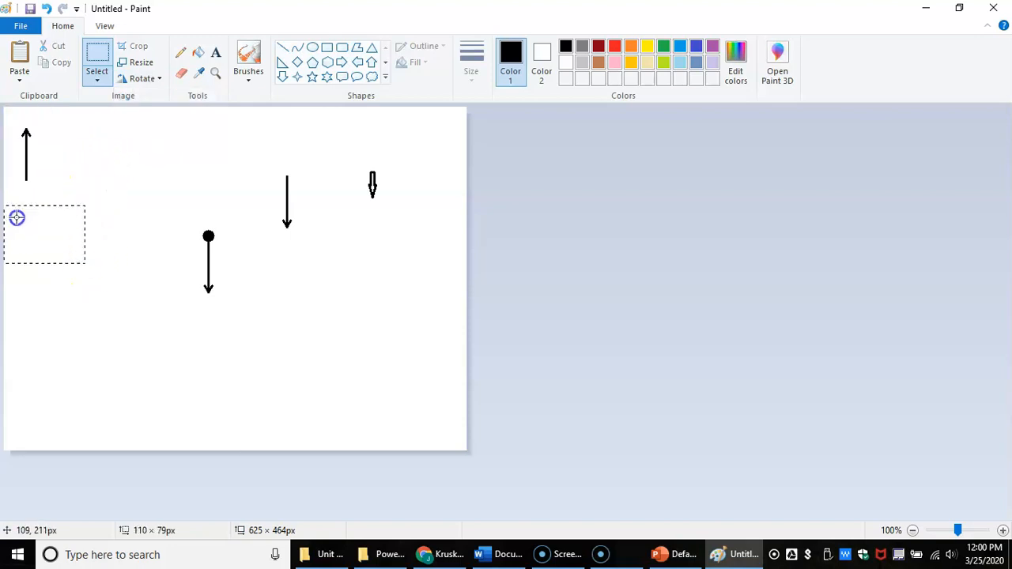
{"action": "left_click_drag", "start_coordinate": [85, 264], "coordinate": [86, 263]}
{"action": "key", "text": "Escape"}
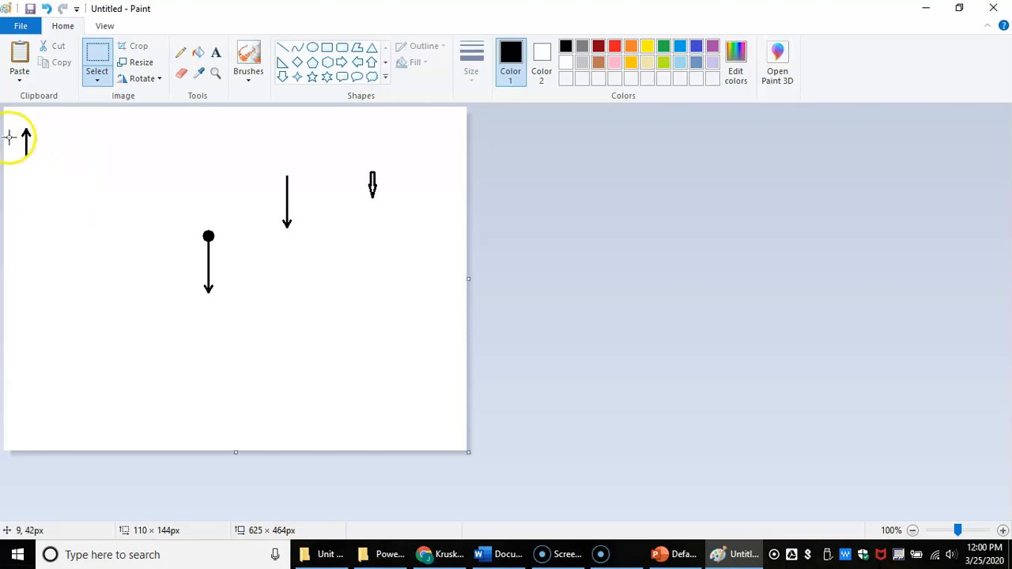
Move the shortened up arrow so it rises from the dot, and delete the spare down arrow and block arrow beside the diagram.
{"action": "left_click_drag", "start_coordinate": [16, 117], "coordinate": [220, 244]}
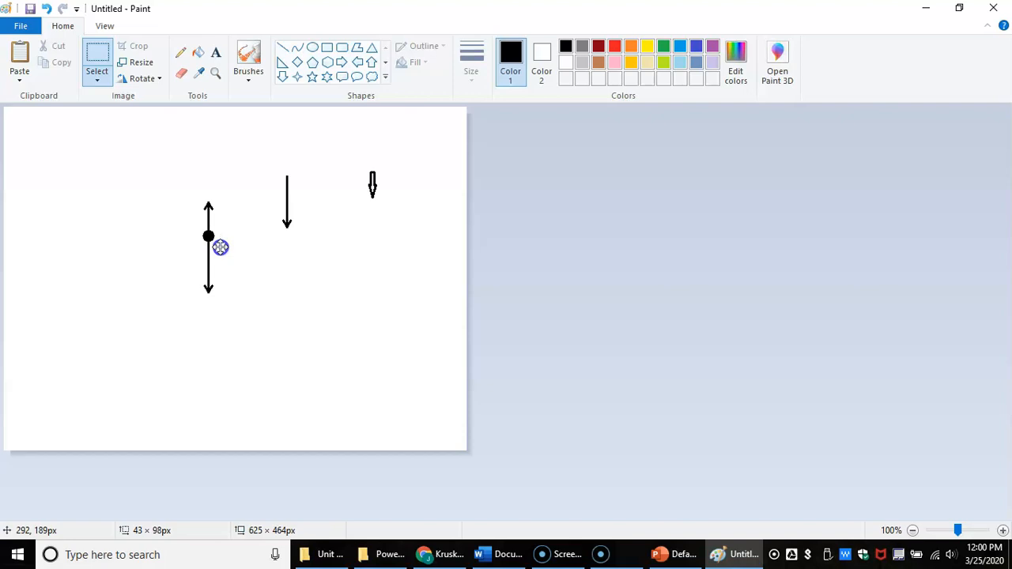
{"action": "left_click", "coordinate": [287, 282]}
{"action": "left_click", "coordinate": [205, 210]}
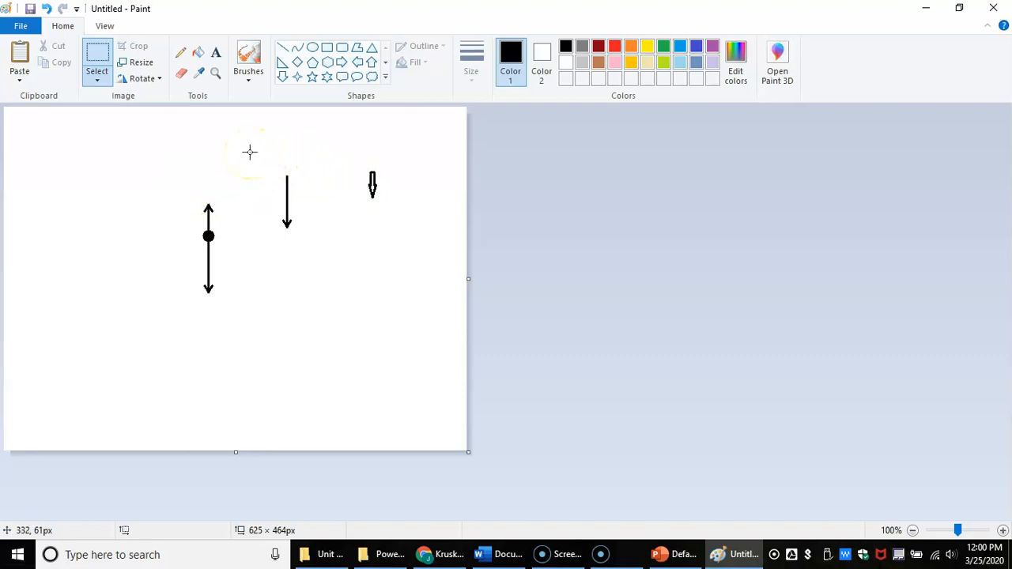
{"action": "left_click_drag", "start_coordinate": [250, 152], "coordinate": [441, 261]}
{"action": "key", "text": "Delete"}
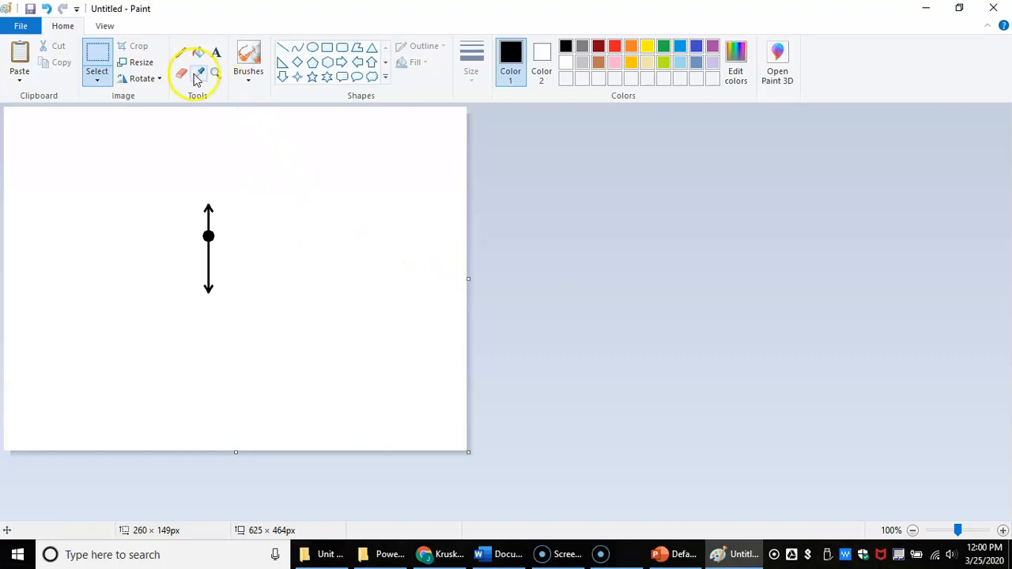
{"action": "left_click", "coordinate": [215, 53]}
{"action": "left_click", "coordinate": [308, 143]}
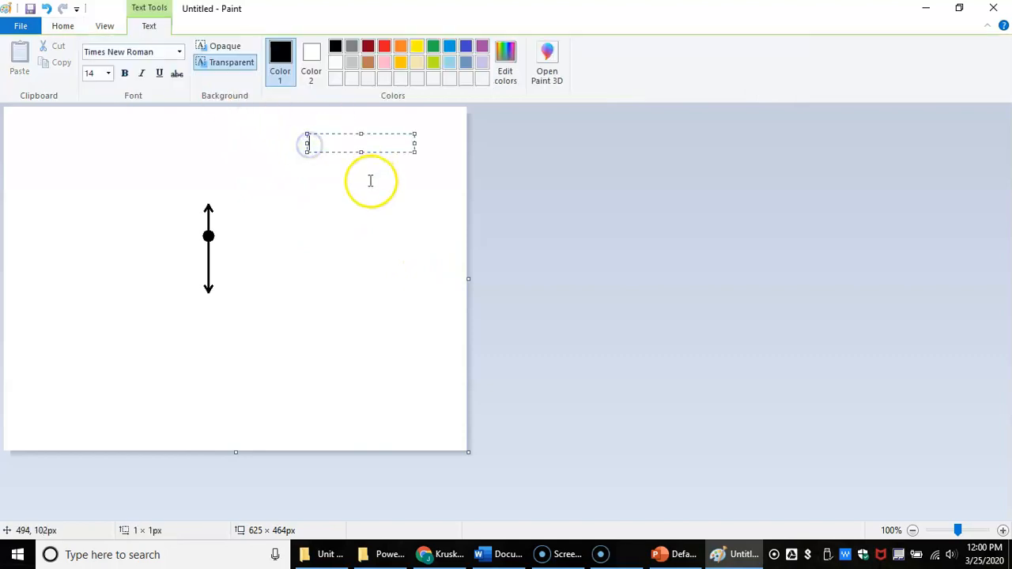
{"action": "left_click", "coordinate": [389, 226]}
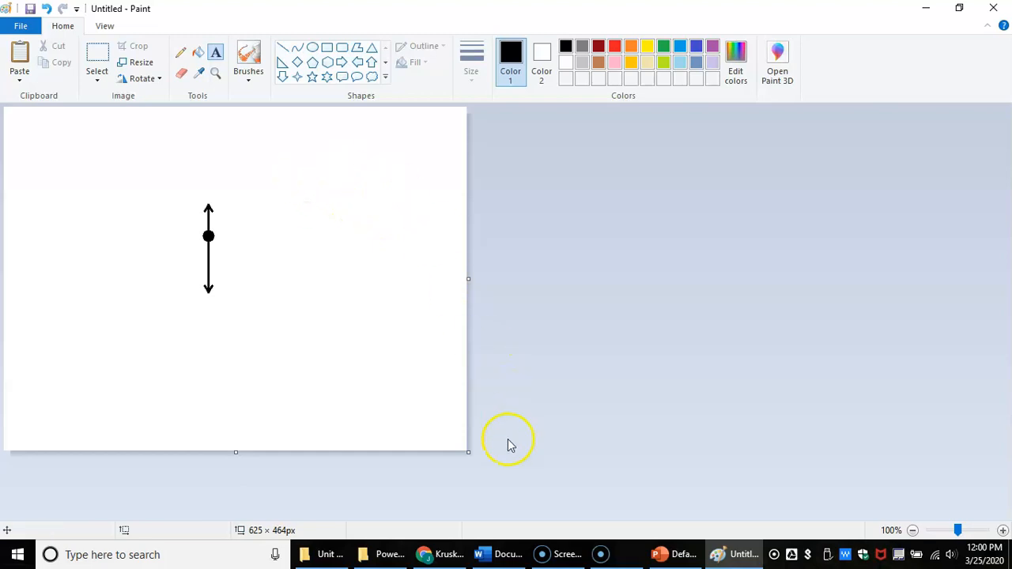
Switch to the Word document and delete all of its existing equations.
{"action": "left_click", "coordinate": [502, 553]}
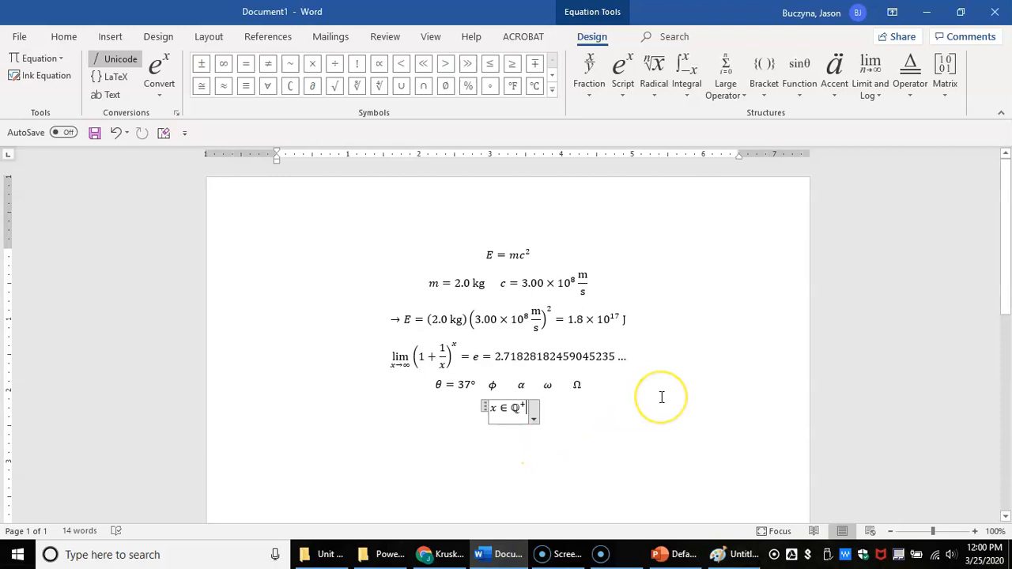
{"action": "key", "text": "ctrl+a"}
{"action": "key", "text": "Delete"}
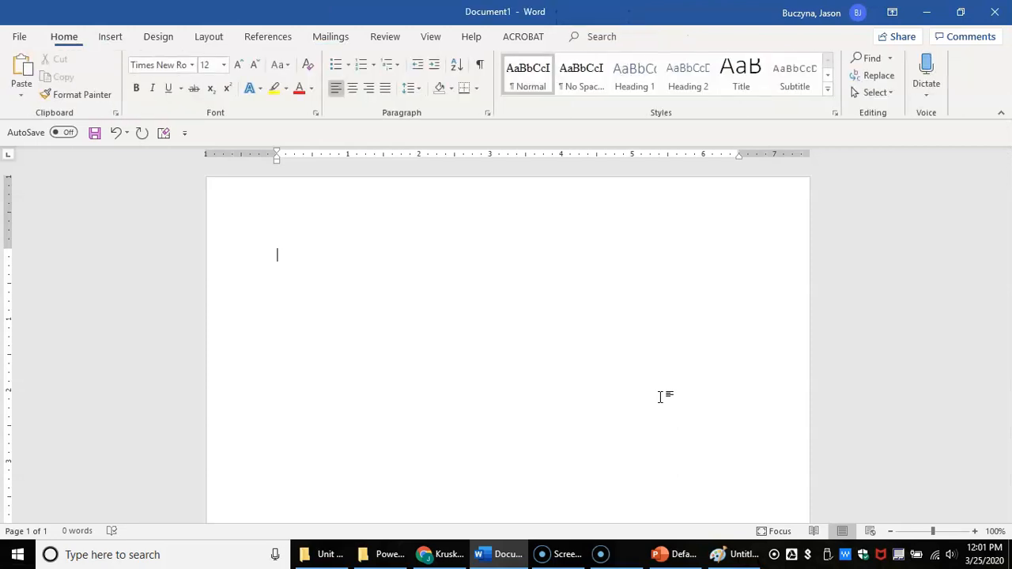
Insert a new equation reading w = mg followed by a few spaces and n, and finish it with a new line.
{"action": "key", "text": "alt+equal"}
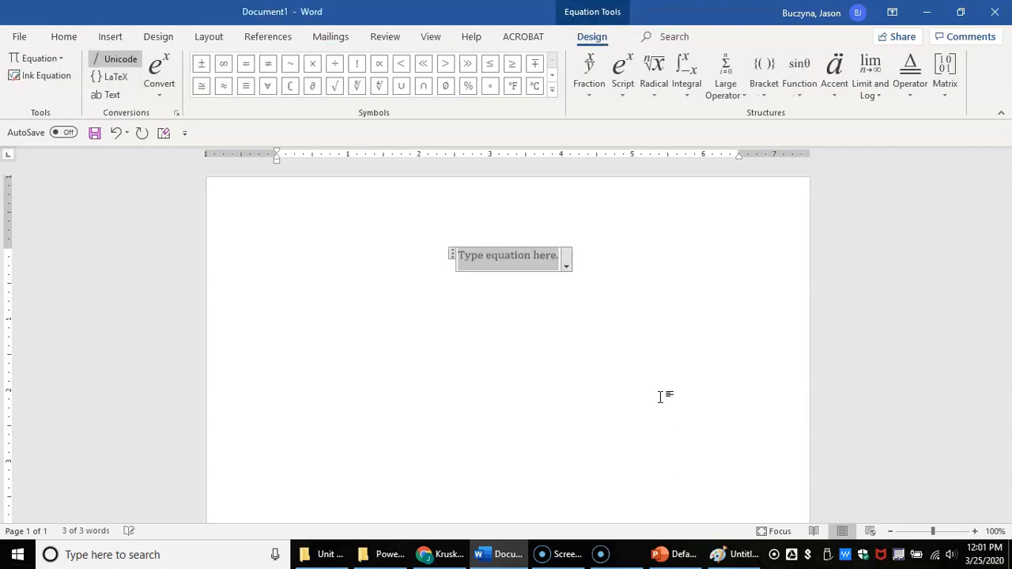
{"action": "type", "text": "w = mg"}
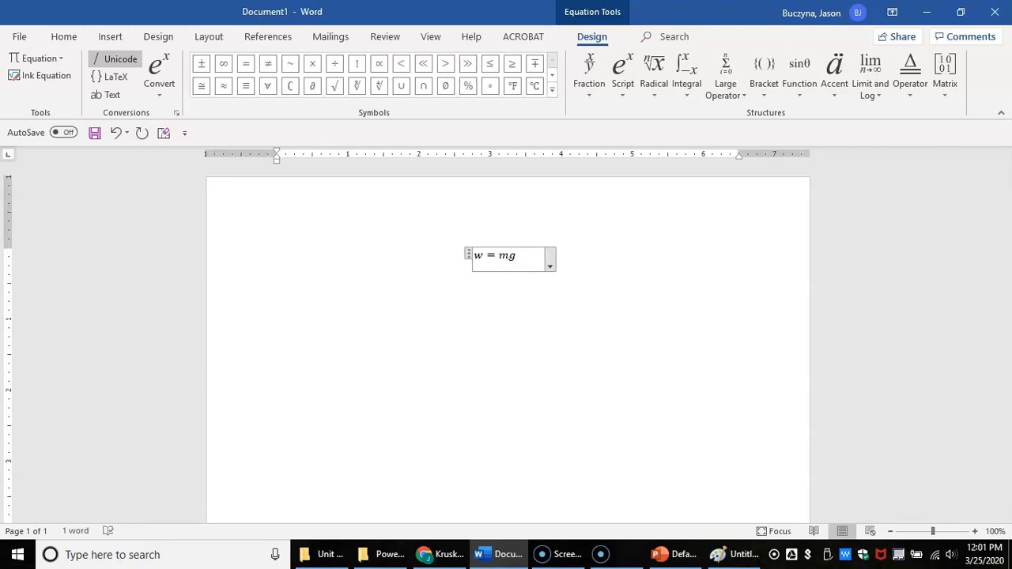
{"action": "type", "text": "    n"}
{"action": "key", "text": "Return"}
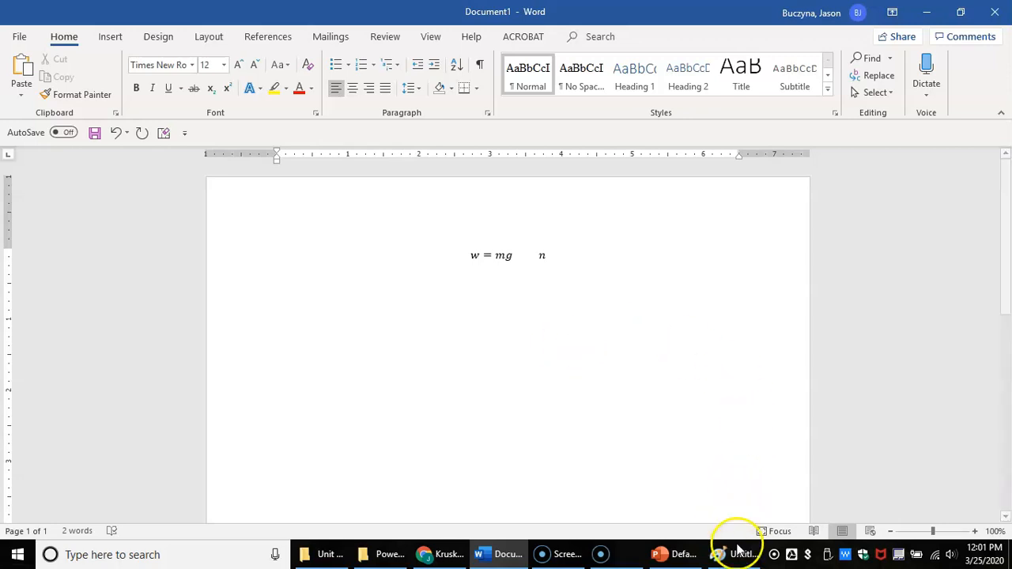
Switch to Paint and try pasting the Word screenshot directly into the arrow diagram.
{"action": "left_click", "coordinate": [738, 555]}
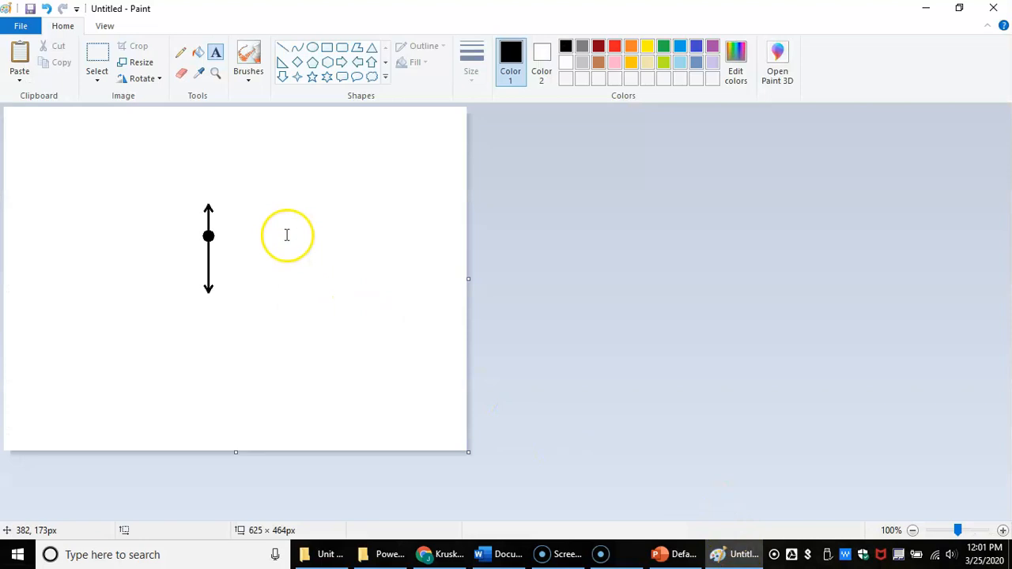
{"action": "key", "text": "ctrl+v"}
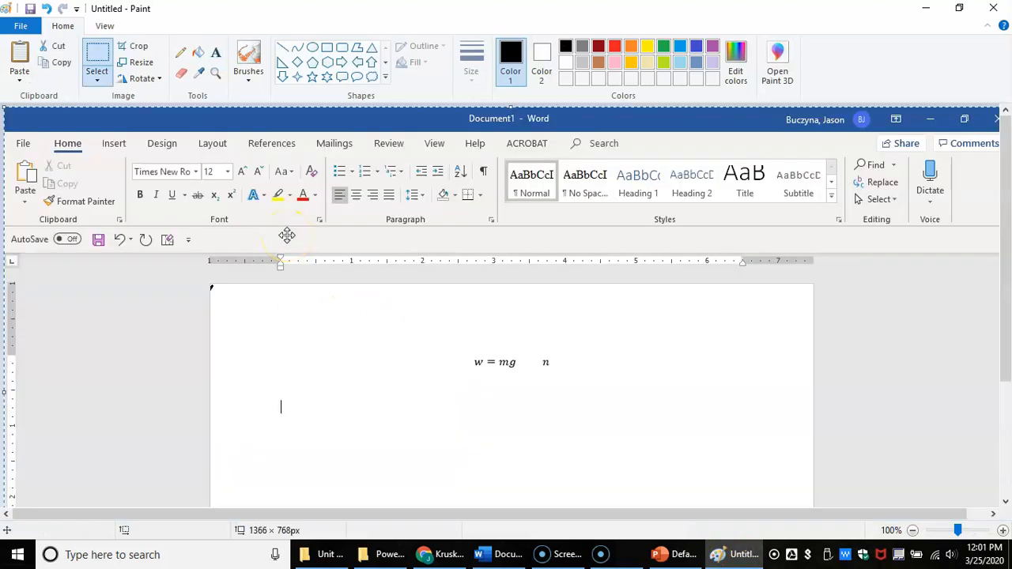
{"action": "key", "text": "ctrl+z"}
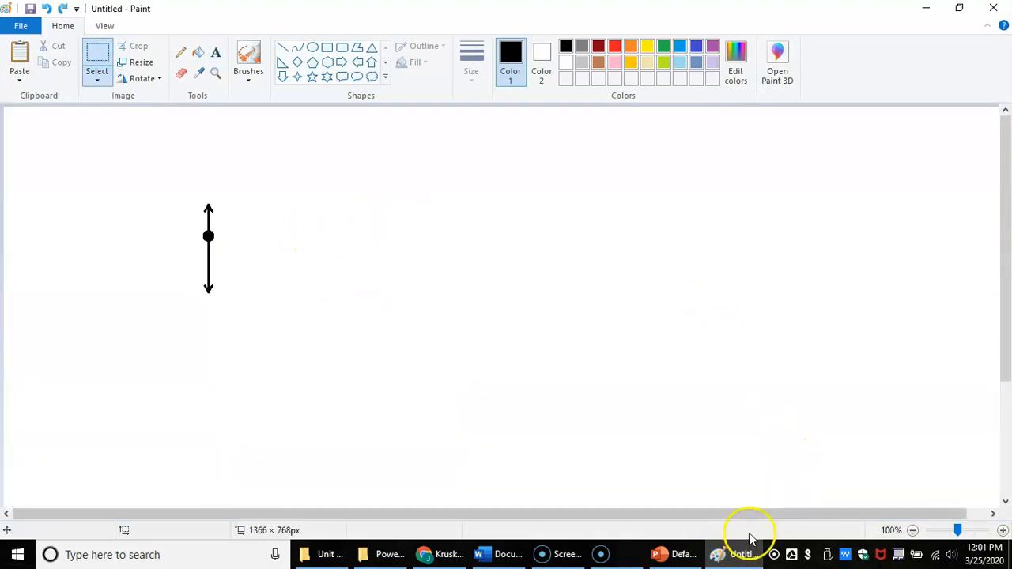
Open a second Paint window, paste the Word screenshot into it, and shift the image up and to the left.
{"action": "right_click", "coordinate": [740, 558]}
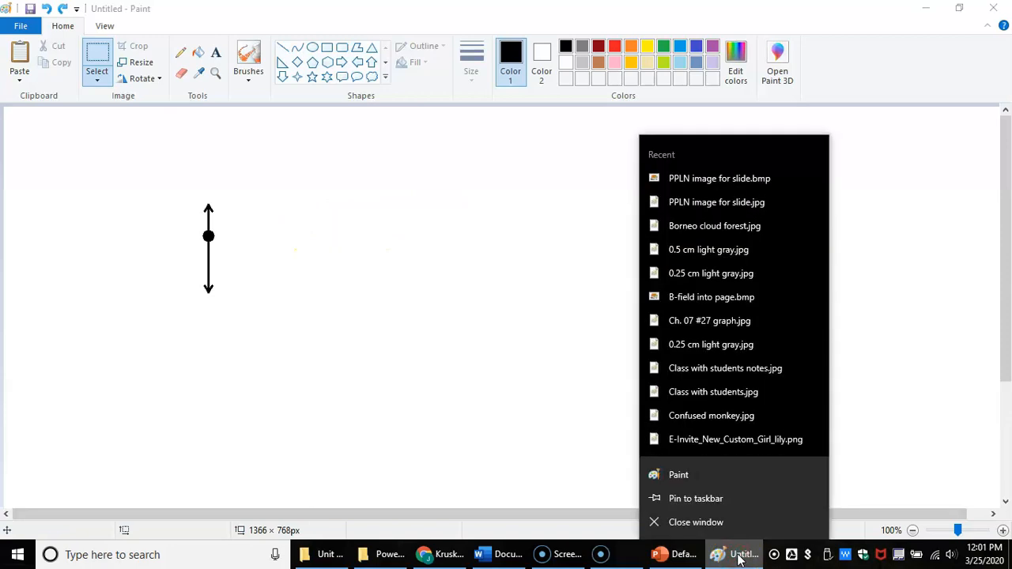
{"action": "left_click", "coordinate": [696, 474]}
{"action": "key", "text": "ctrl+v"}
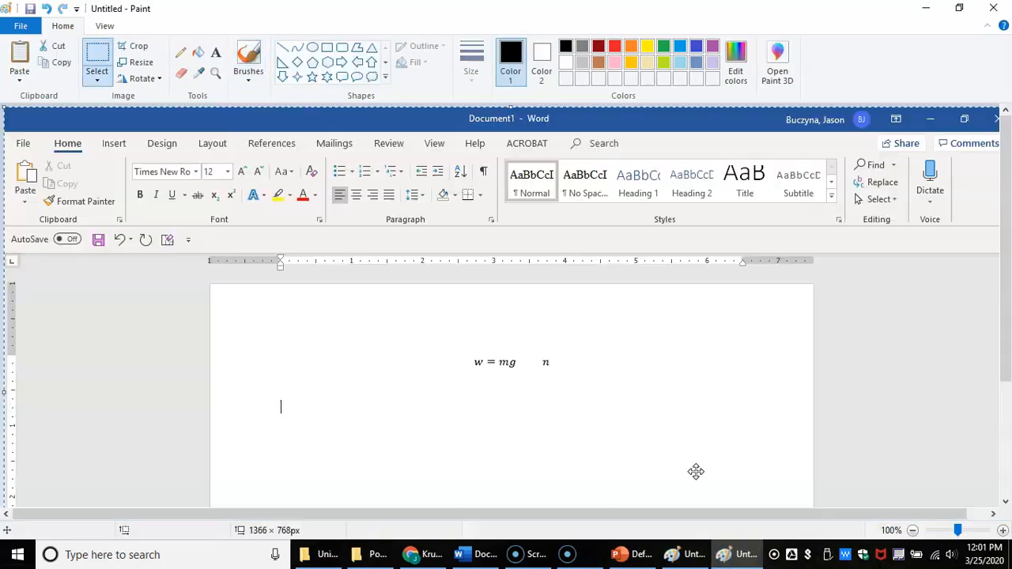
{"action": "left_click_drag", "start_coordinate": [704, 451], "coordinate": [673, 353]}
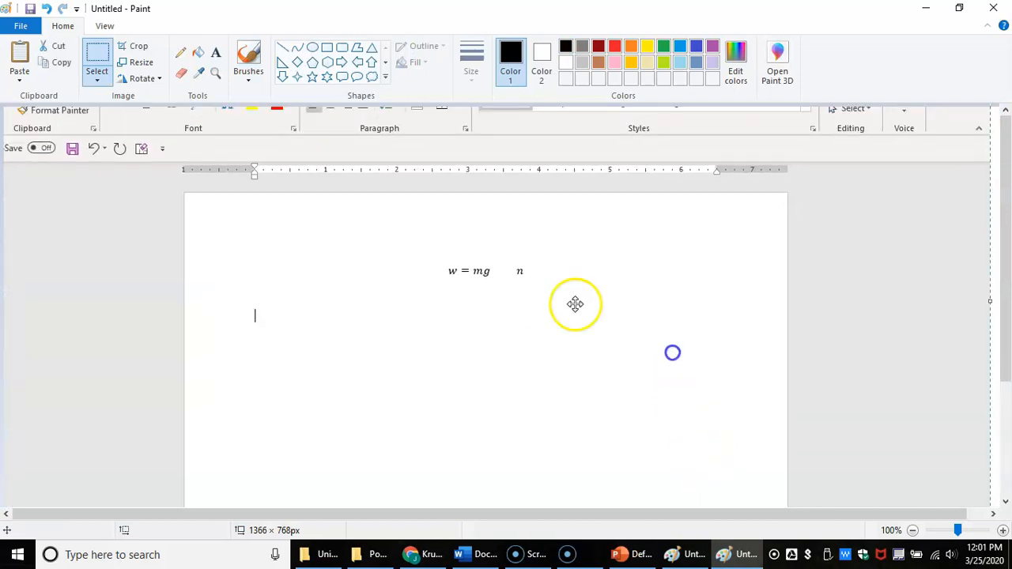
Copy the w = mg and n labels from the screenshot into the arrow diagram's Paint window, place them beside the diagram, and deselect them.
{"action": "left_click_drag", "start_coordinate": [438, 251], "coordinate": [542, 292]}
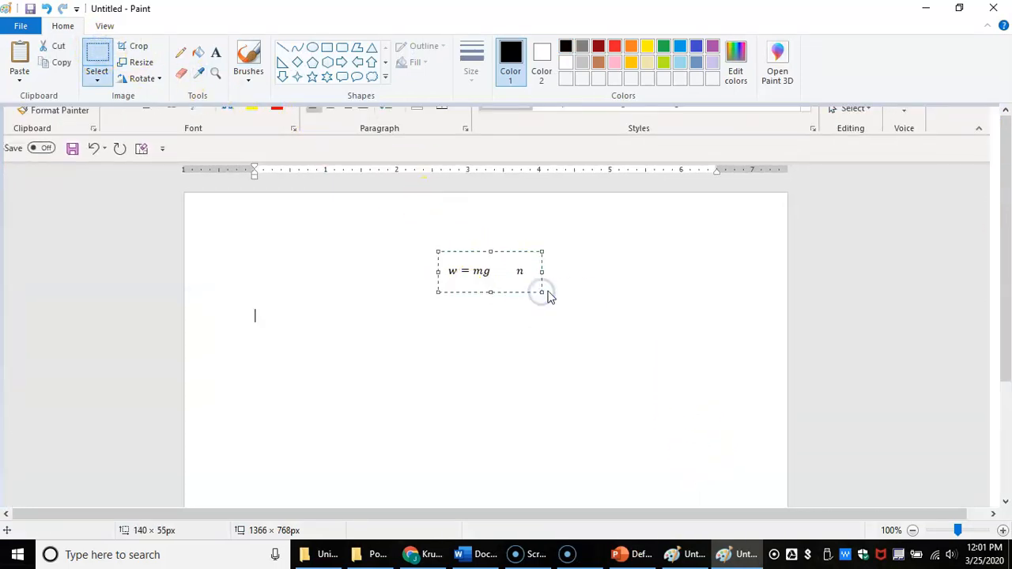
{"action": "left_click", "coordinate": [693, 554]}
{"action": "left_click_drag", "start_coordinate": [53, 128], "coordinate": [447, 187]}
{"action": "left_click", "coordinate": [105, 79]}
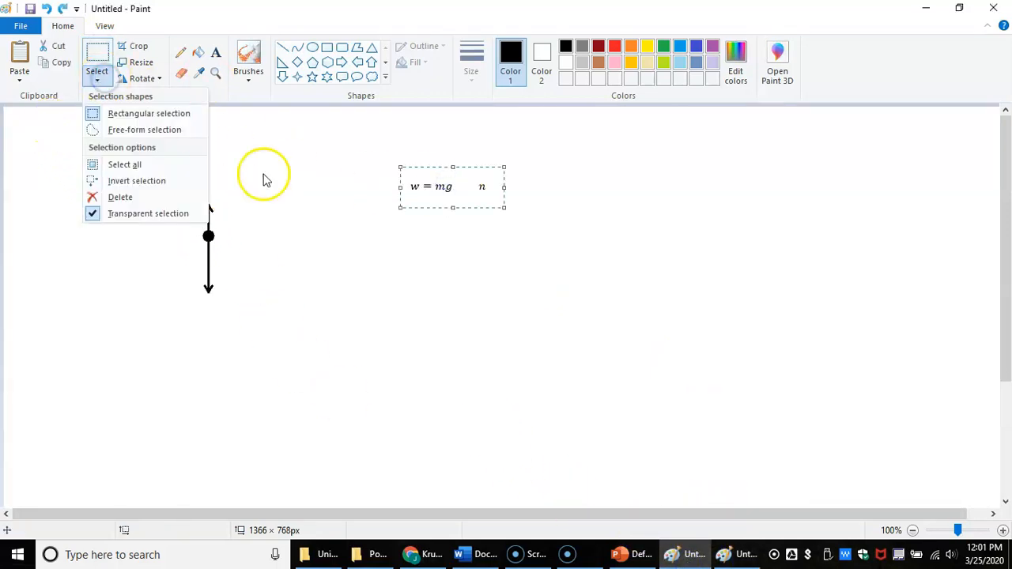
{"action": "left_click", "coordinate": [431, 321]}
{"action": "left_click", "coordinate": [350, 156]}
Move the w = mg label beside the down arrow, bring the n label over to the diagram, and deselect it.
{"action": "mouse_move", "coordinate": [395, 161]}
{"action": "left_mouse_down"}
{"action": "mouse_move", "coordinate": [463, 219]}
{"action": "mouse_move", "coordinate": [353, 240]}
{"action": "mouse_move", "coordinate": [253, 287]}
{"action": "left_mouse_up"}
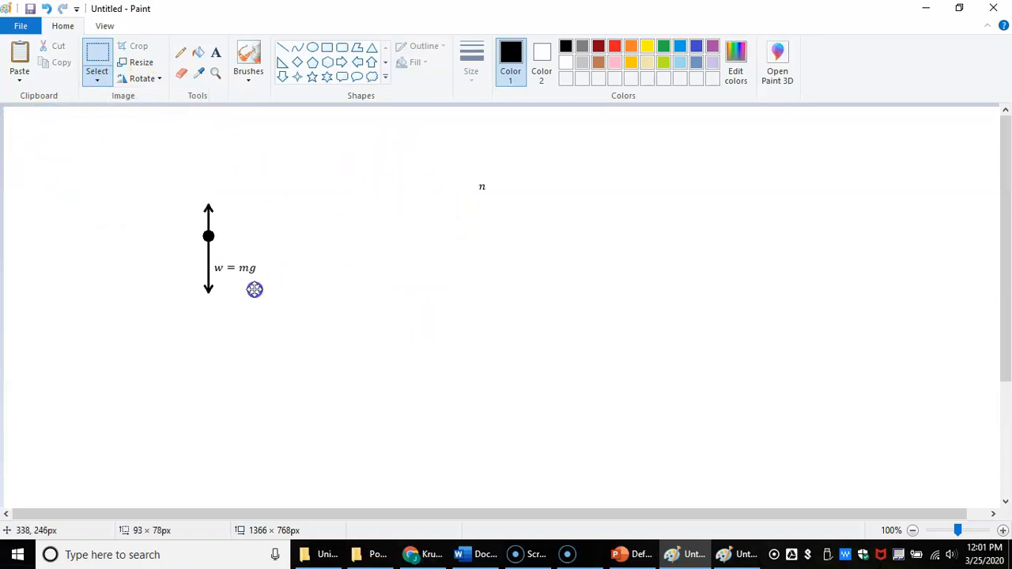
{"action": "mouse_move", "coordinate": [465, 172]}
{"action": "left_mouse_down"}
{"action": "mouse_move", "coordinate": [501, 228]}
{"action": "mouse_move", "coordinate": [366, 214]}
{"action": "mouse_move", "coordinate": [231, 248]}
{"action": "mouse_move", "coordinate": [197, 200]}
{"action": "mouse_move", "coordinate": [217, 214]}
{"action": "mouse_move", "coordinate": [261, 297]}
{"action": "left_mouse_up"}
{"action": "left_click", "coordinate": [406, 280]}
Switch to PowerPoint and shrink the body placeholder on the Free-body diagram slide to a low strip near the slide's lower edge.
{"action": "left_click", "coordinate": [637, 555]}
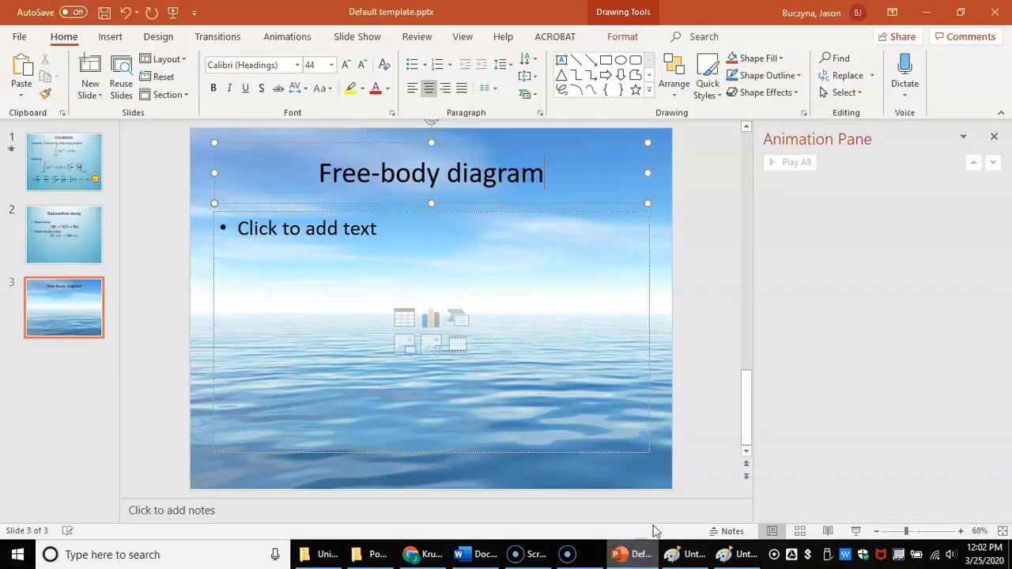
{"action": "left_click", "coordinate": [506, 212]}
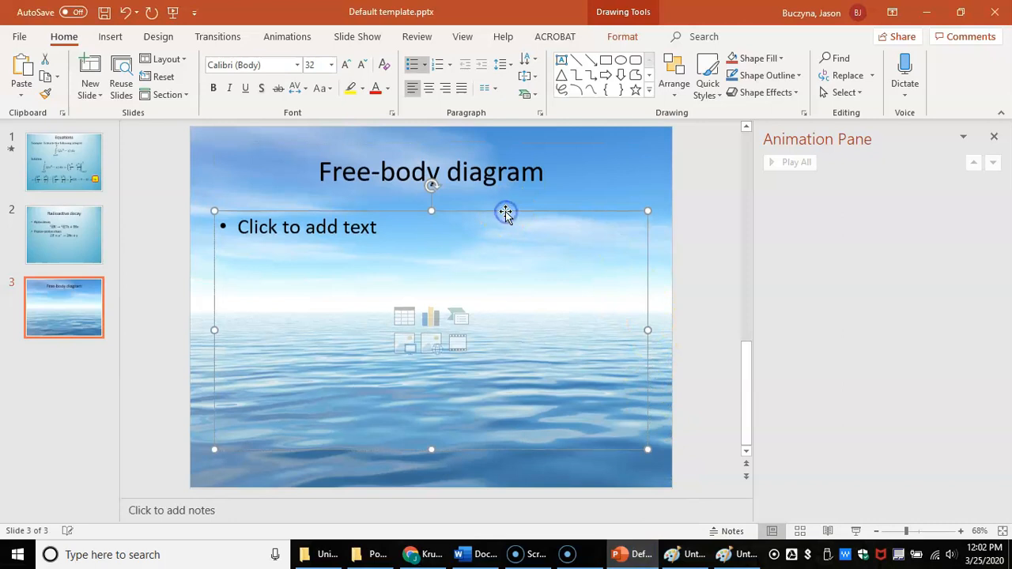
{"action": "left_click_drag", "start_coordinate": [452, 211], "coordinate": [400, 399]}
Enter the bullet text "Elevator accelerating downward. Draw the free-body diagram" in the body placeholder.
{"action": "left_click", "coordinate": [249, 415]}
{"action": "type", "text": "Elevator accelerating down"}
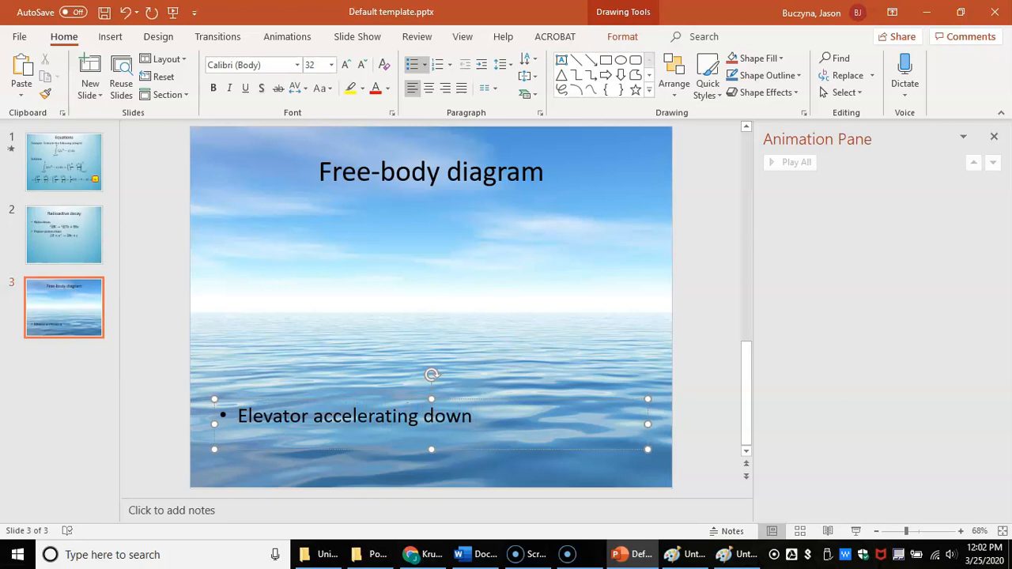
{"action": "type", "text": "ward.  Draw the free-body diagram"}
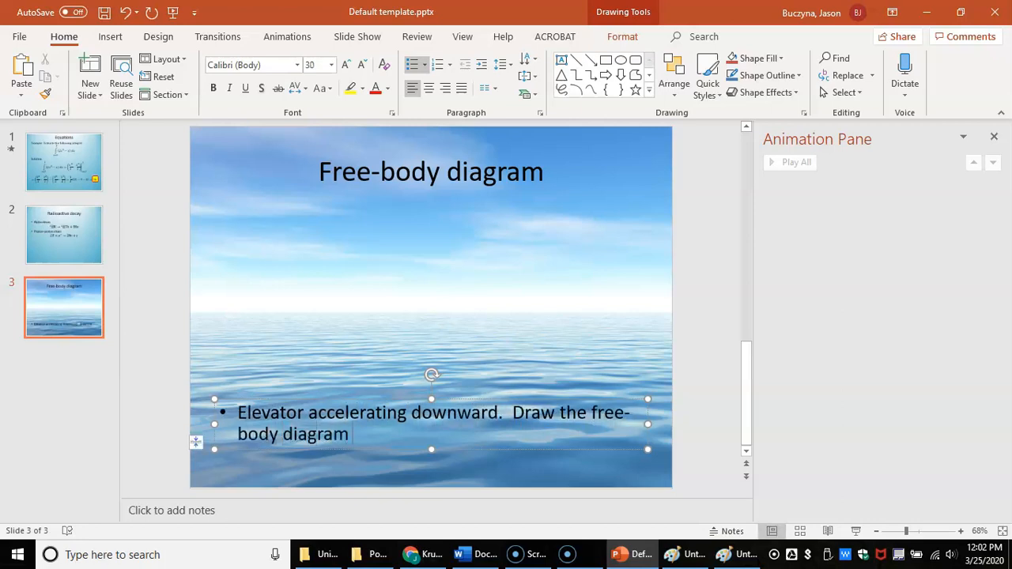